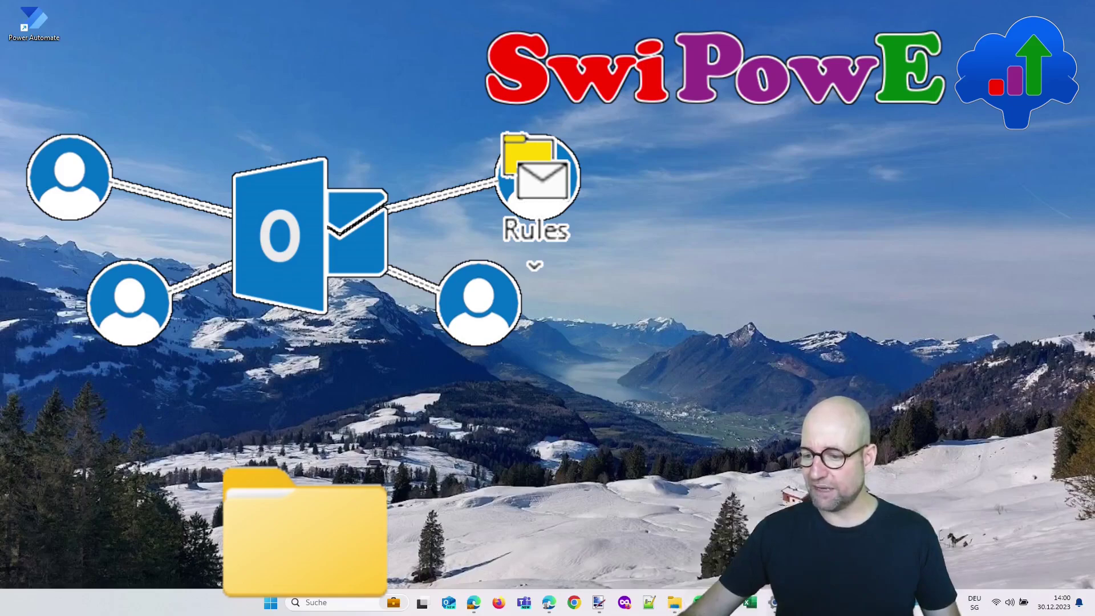
Paste the shared invoice mailbox address into the invoice email's To field
click(735, 536)
click(428, 222)
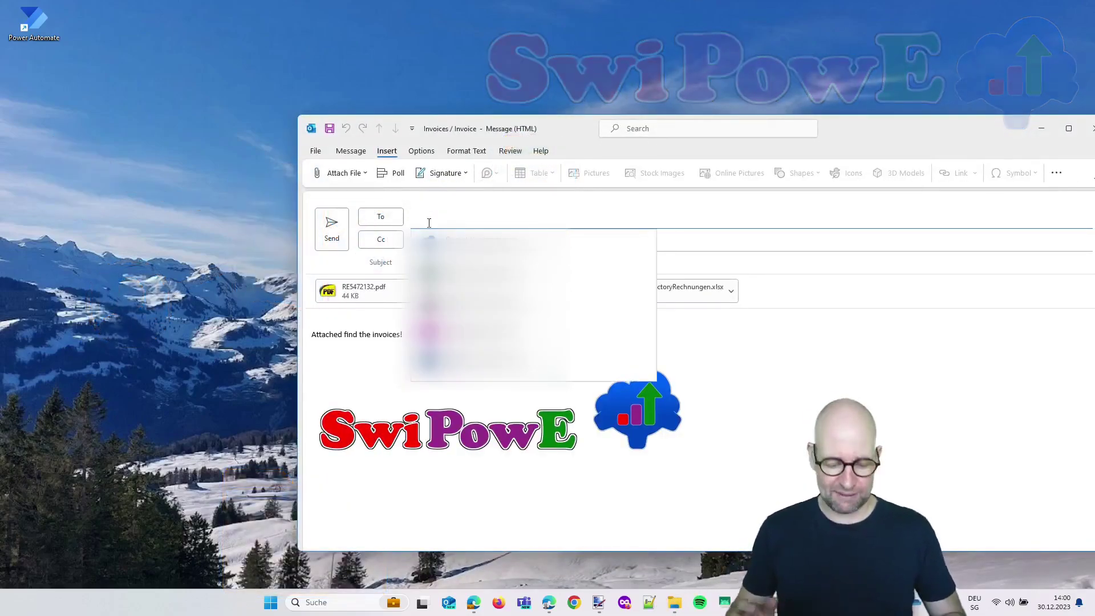
key(ctrl+v)
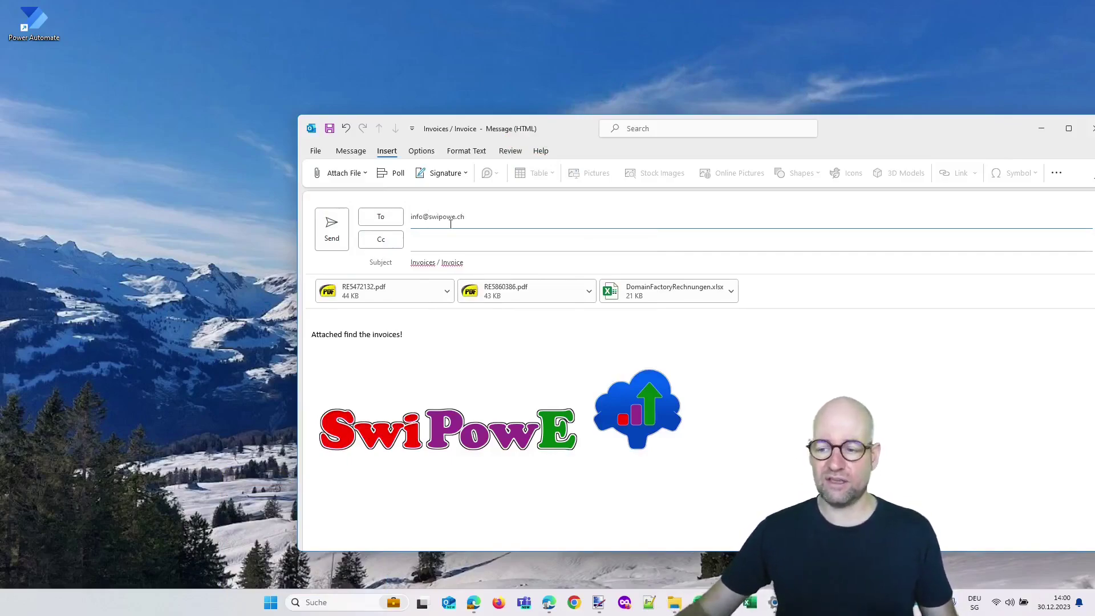
Confirm the local Invoices folder is still empty, send the email, and open the mailbox Inbox
mouse_move(825, 602)
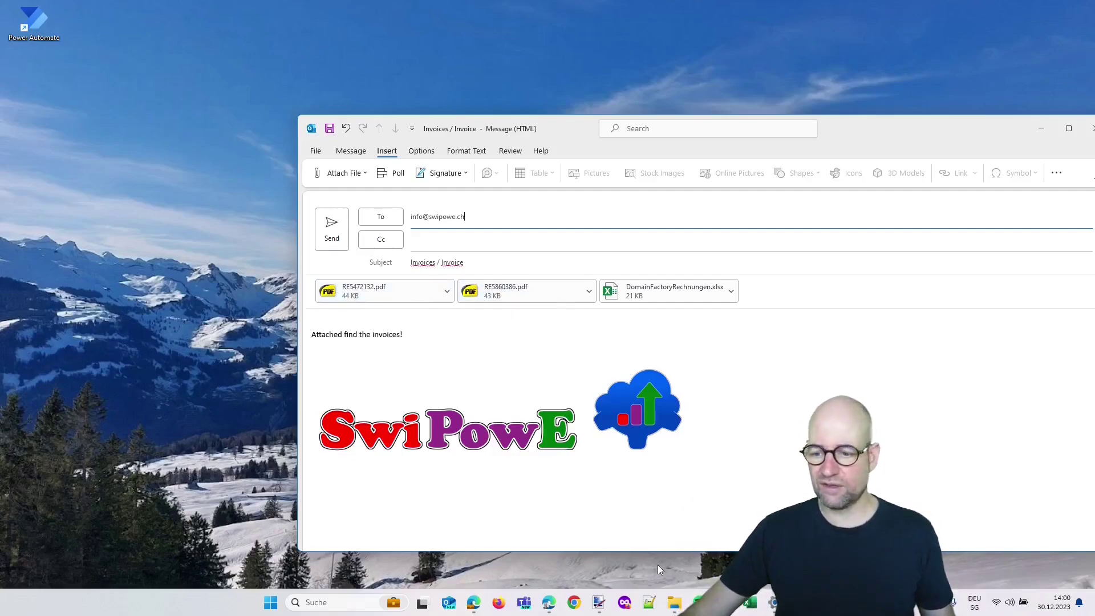
click(678, 602)
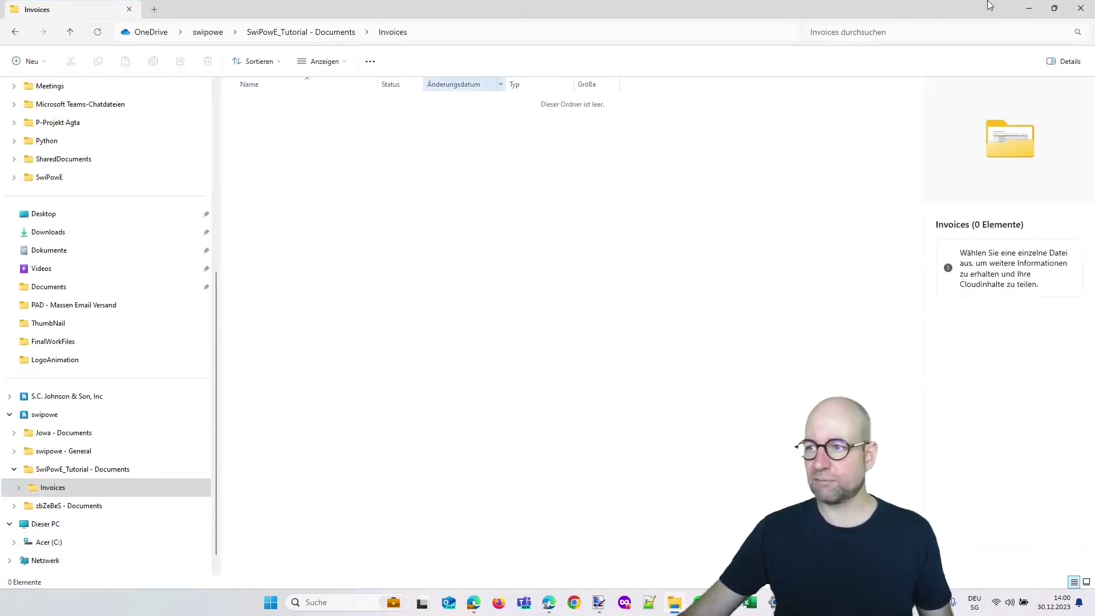
click(1030, 9)
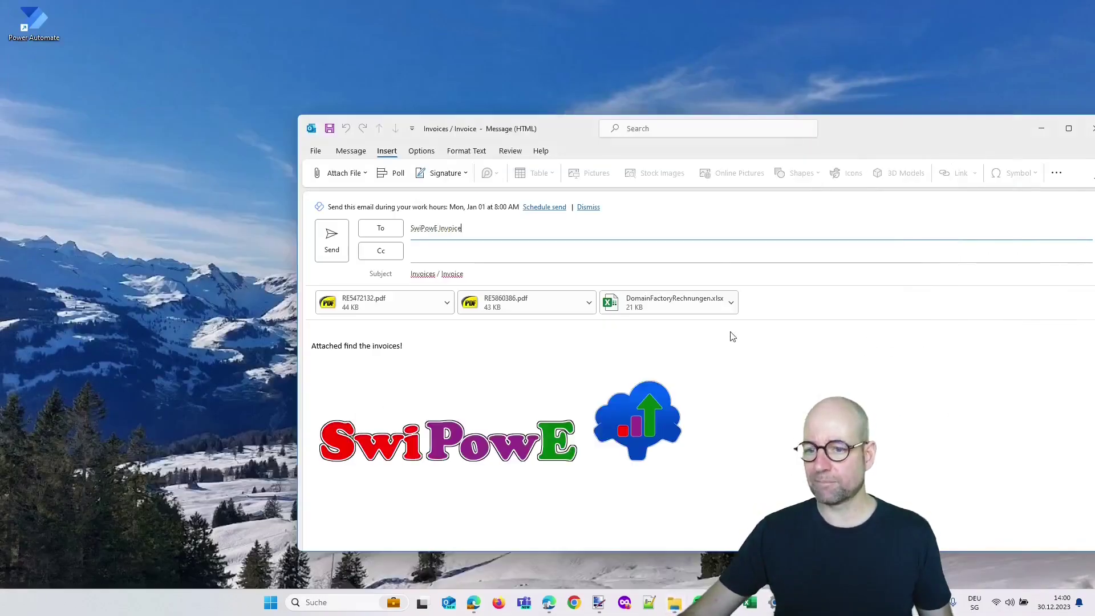
click(336, 242)
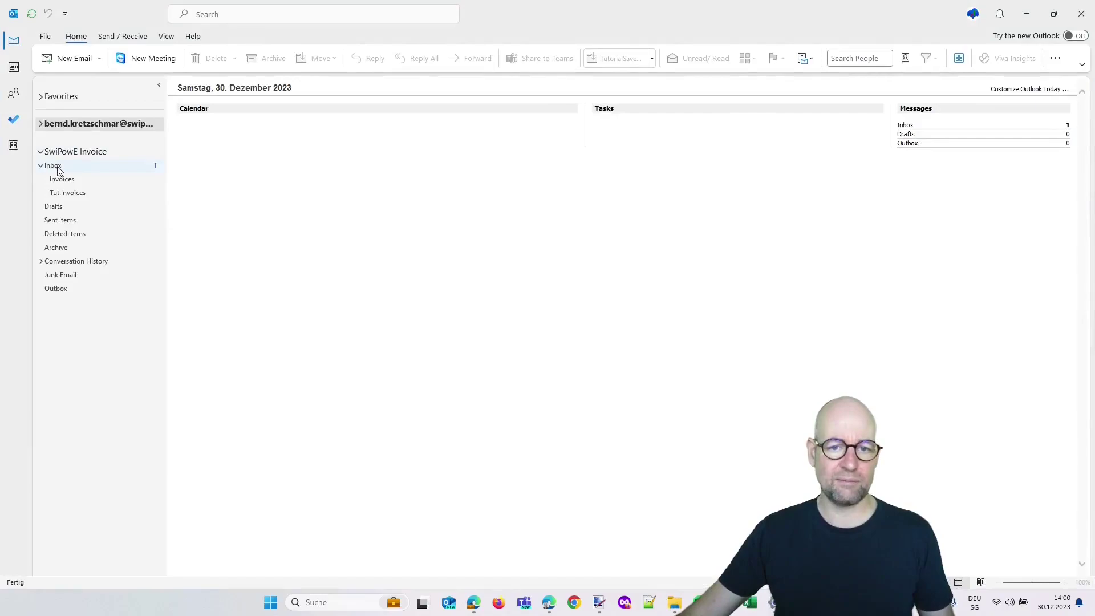
click(52, 165)
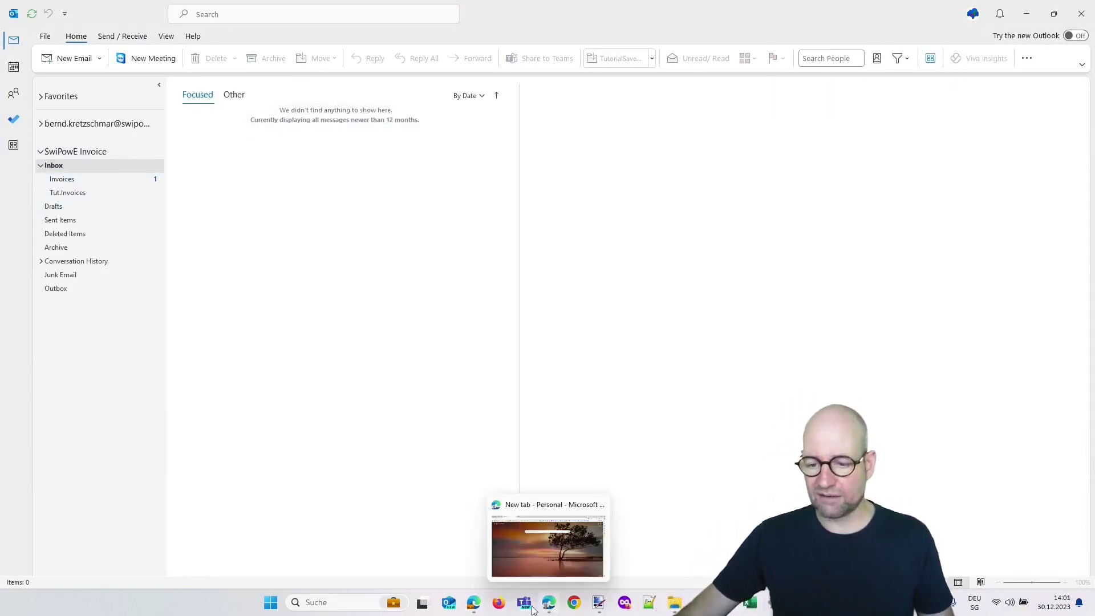
Refresh the SaveMailAtt run history until the Dec 30, 02:02 PM run shows Succeeded (00:00:04)
mouse_move(477, 605)
click(477, 552)
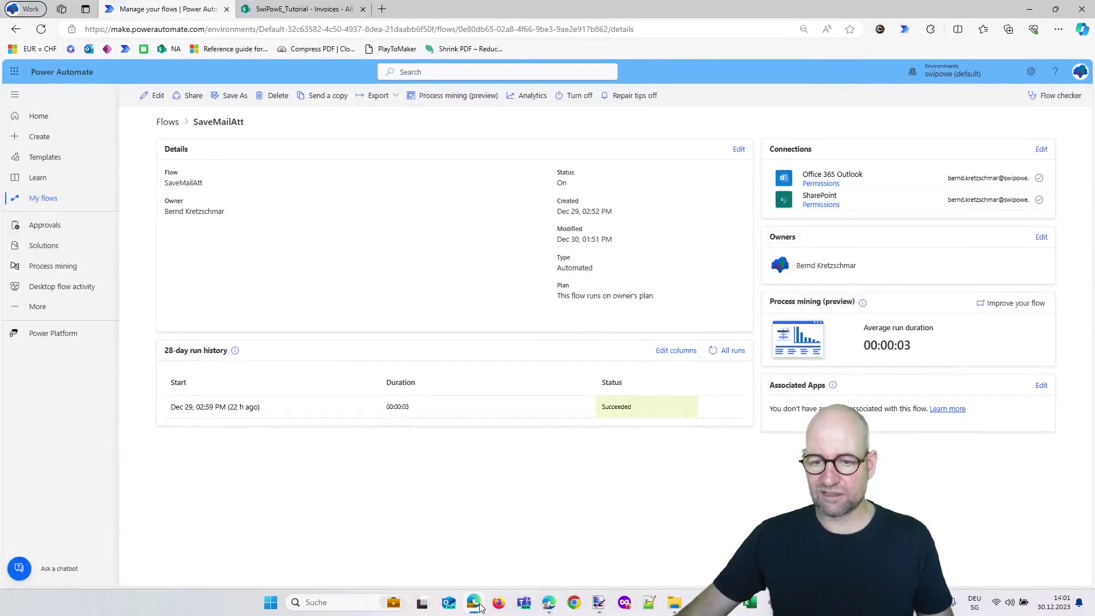
click(713, 354)
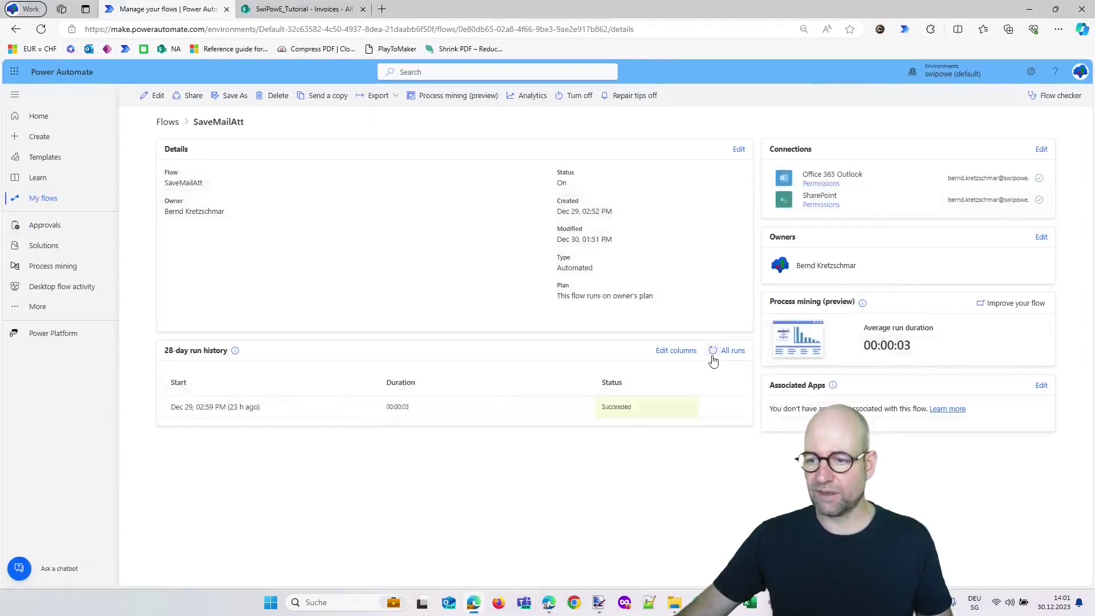
click(714, 359)
click(715, 360)
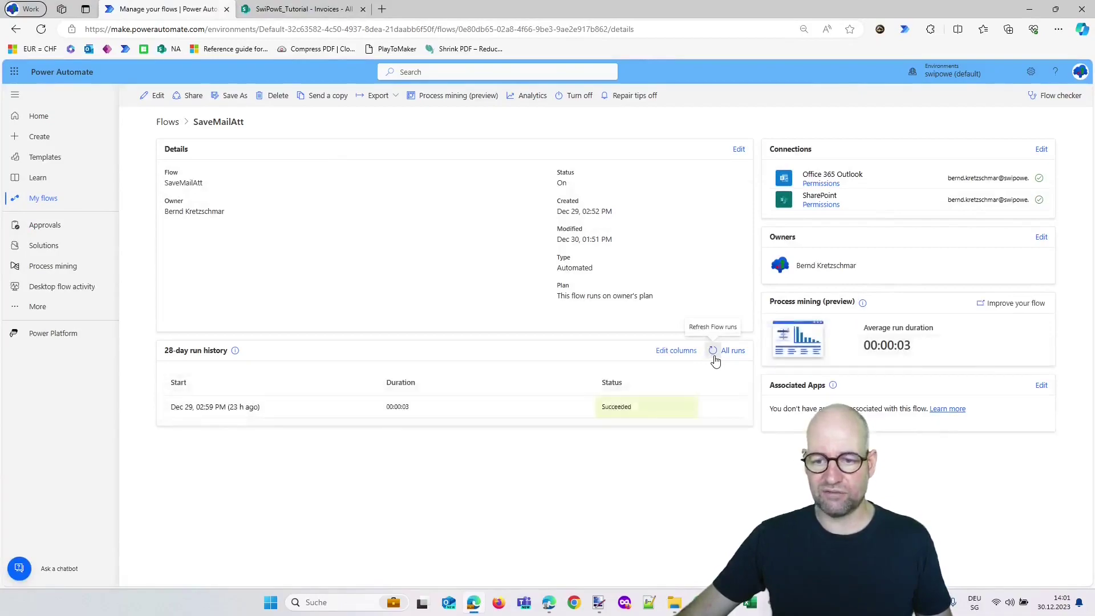
click(715, 354)
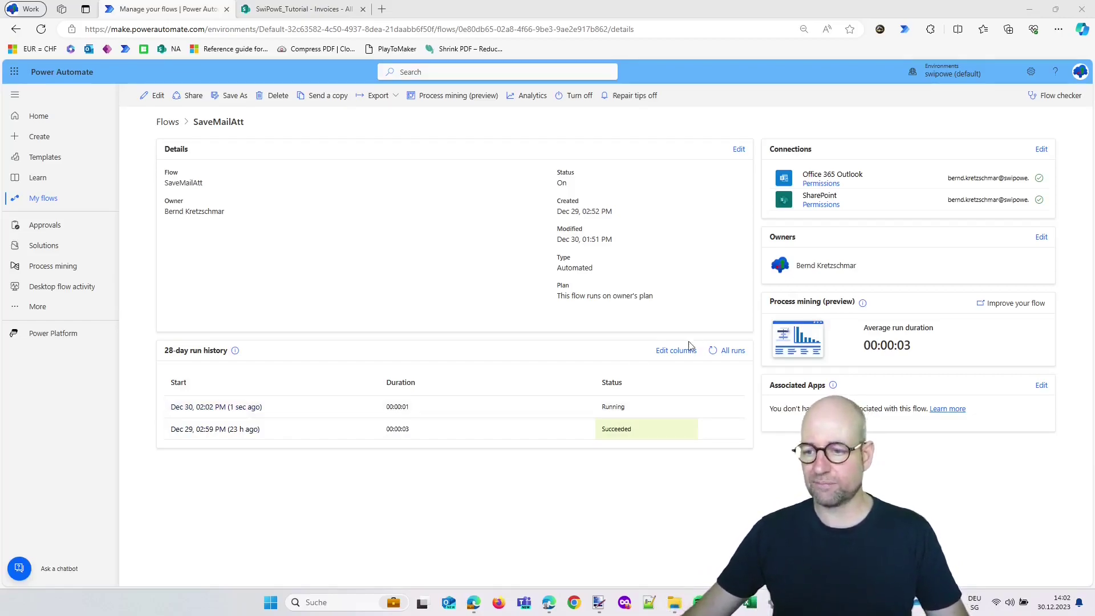
click(713, 350)
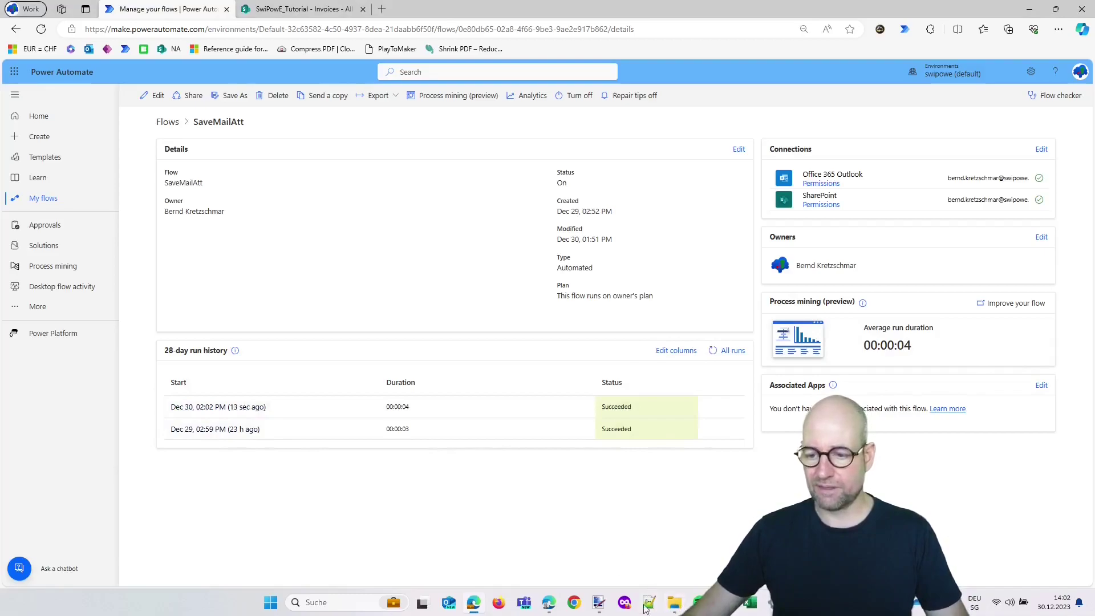
View the 'SwiPowE_Tutorial - Invoices' library showing RE5472132.pdf and RE5860386.pdf
click(288, 9)
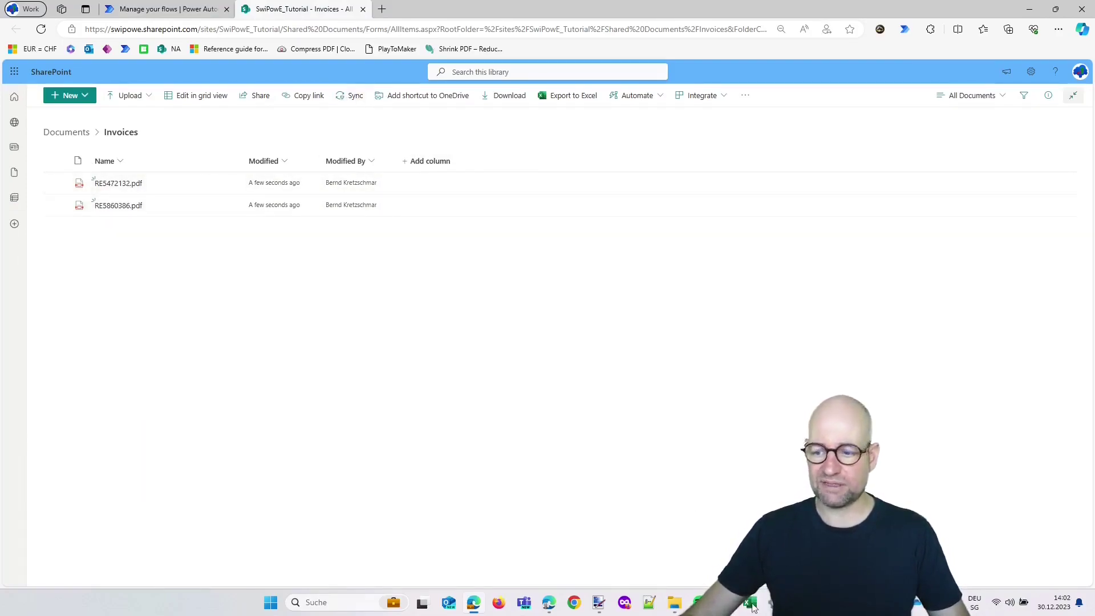
Check that both invoice PDFs appear in the OneDrive-synced Invoices folder in File Explorer
click(671, 608)
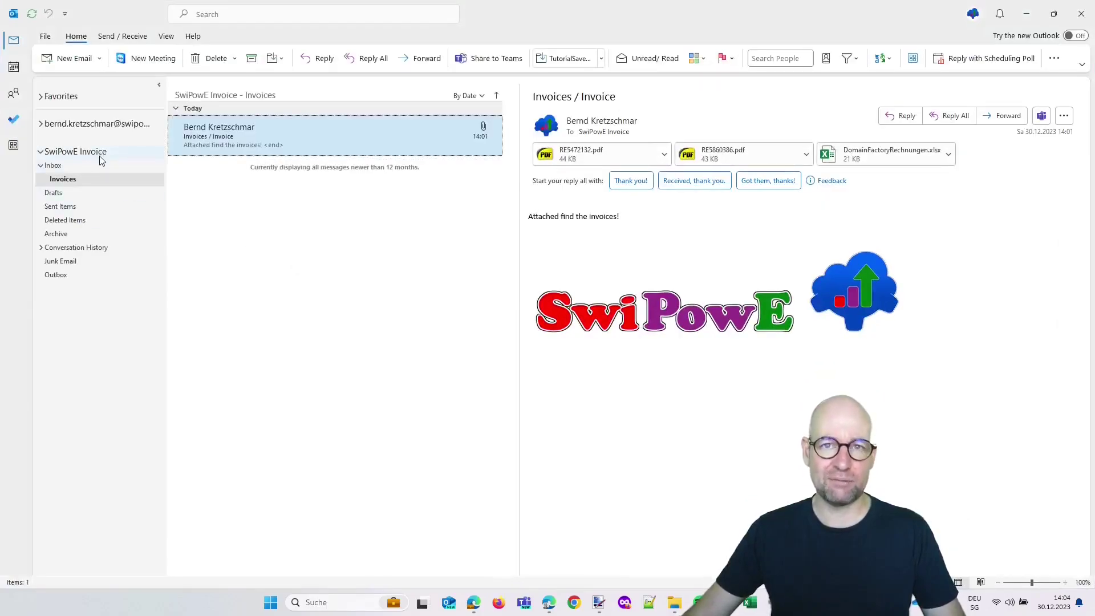
Create a Tut.Invoices subfolder under the mailbox Inbox, then open the Invoices folder
click(57, 166)
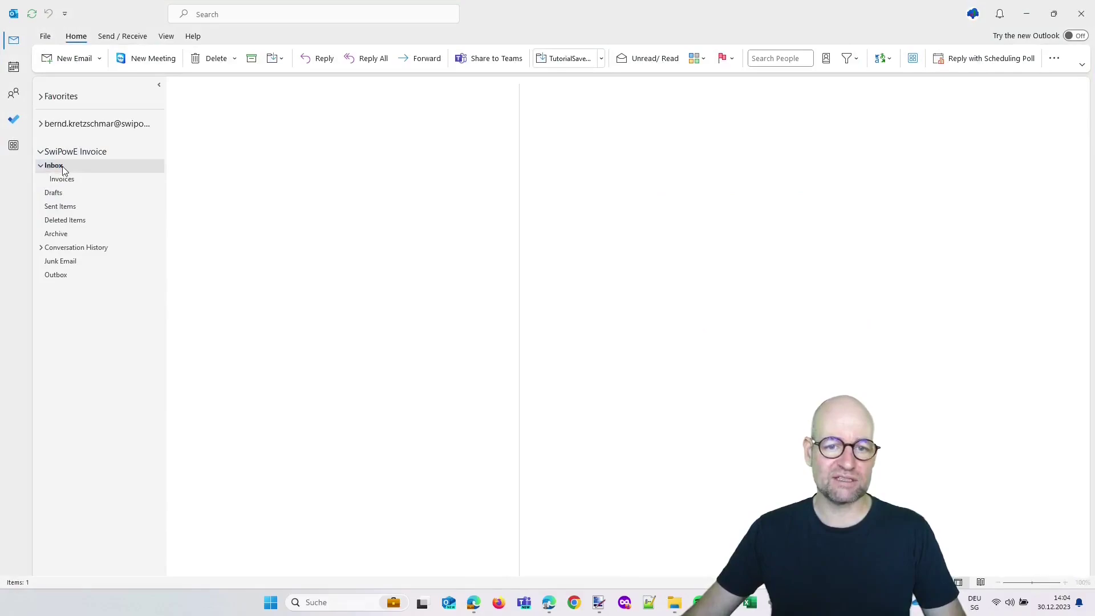
right_click(64, 166)
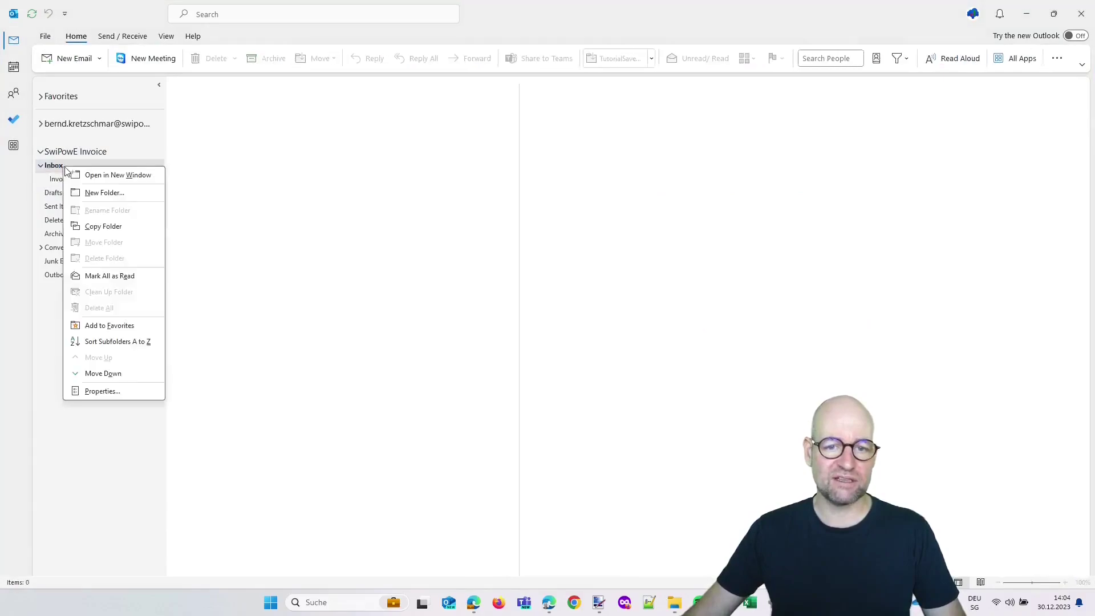
click(104, 193)
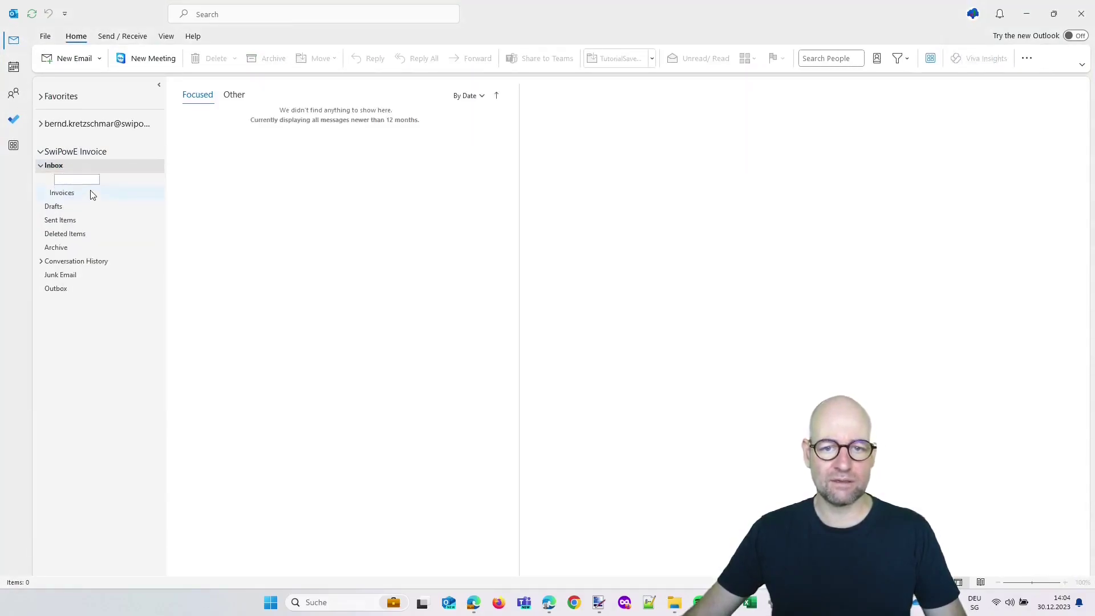
text(Tut)
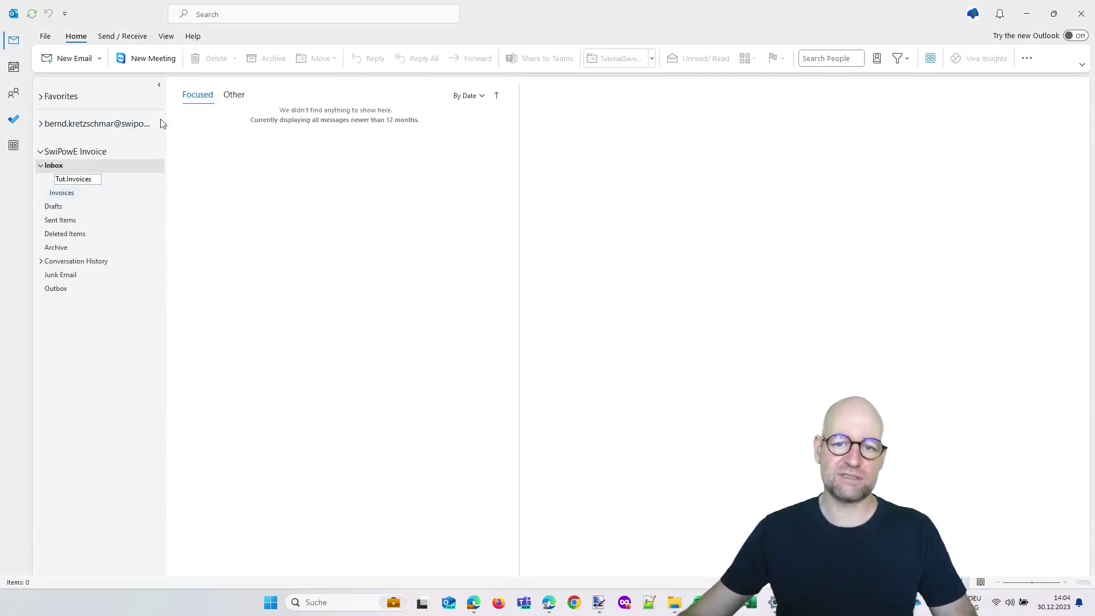
text(.Invoices)
key(Return)
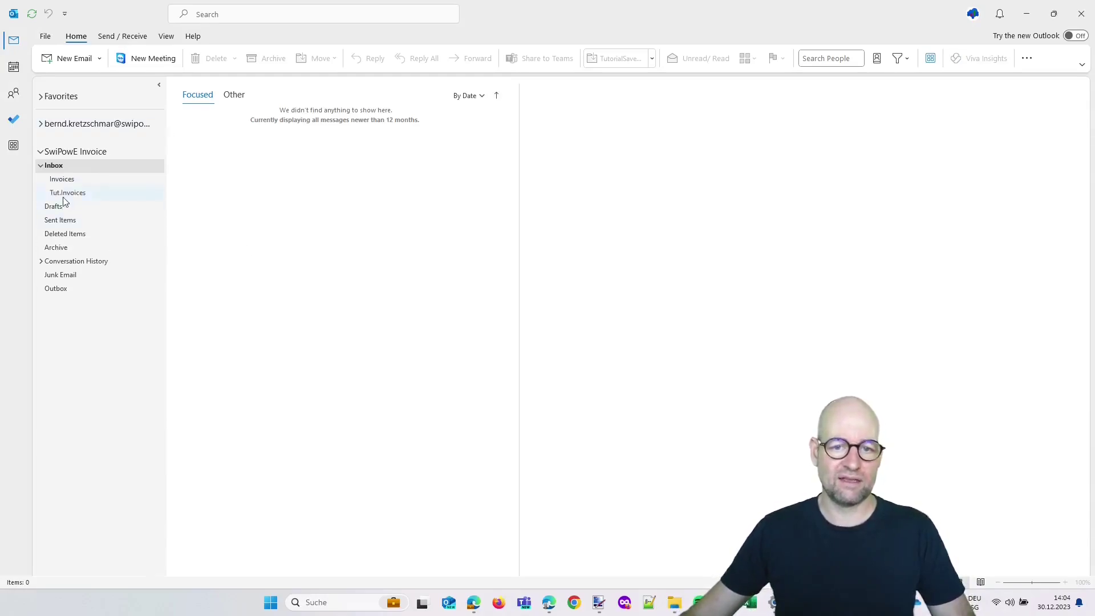
click(66, 194)
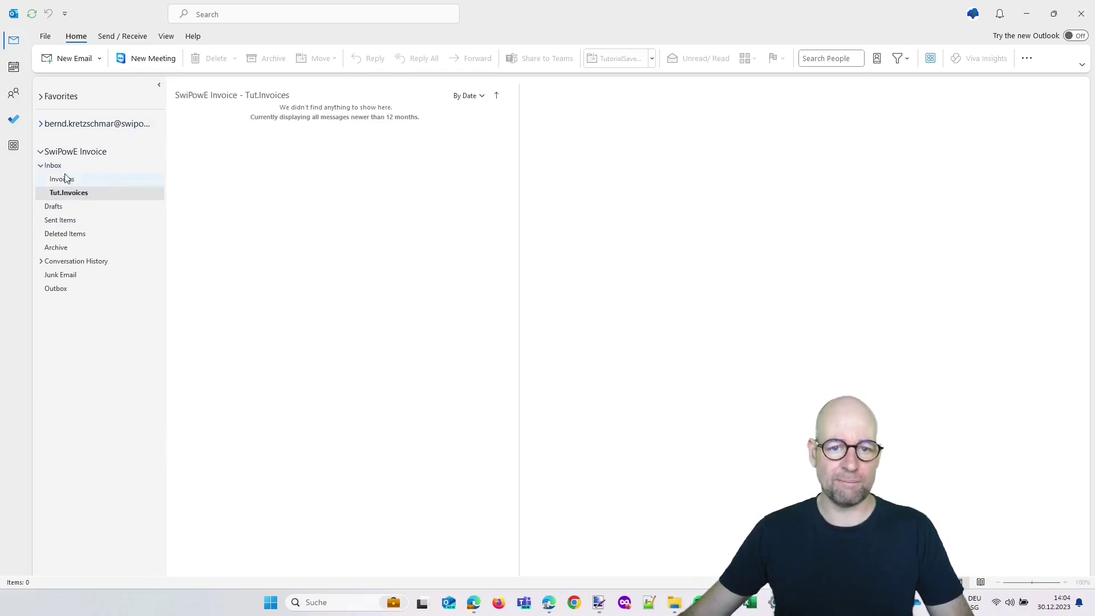
click(76, 181)
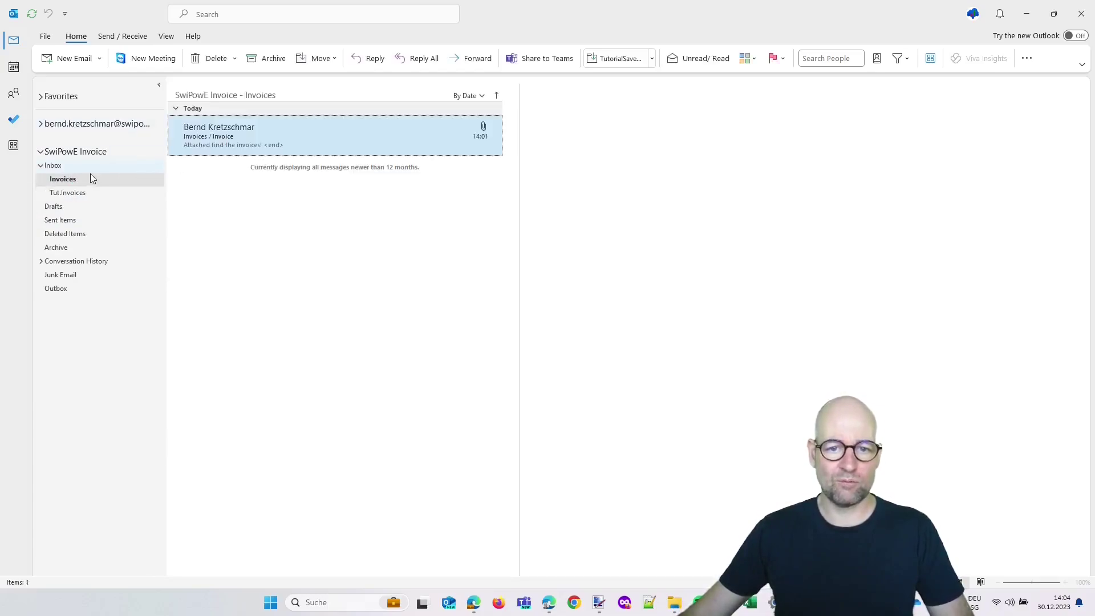
Start a new rule from the invoice email that requires mail from its sender
right_click(209, 141)
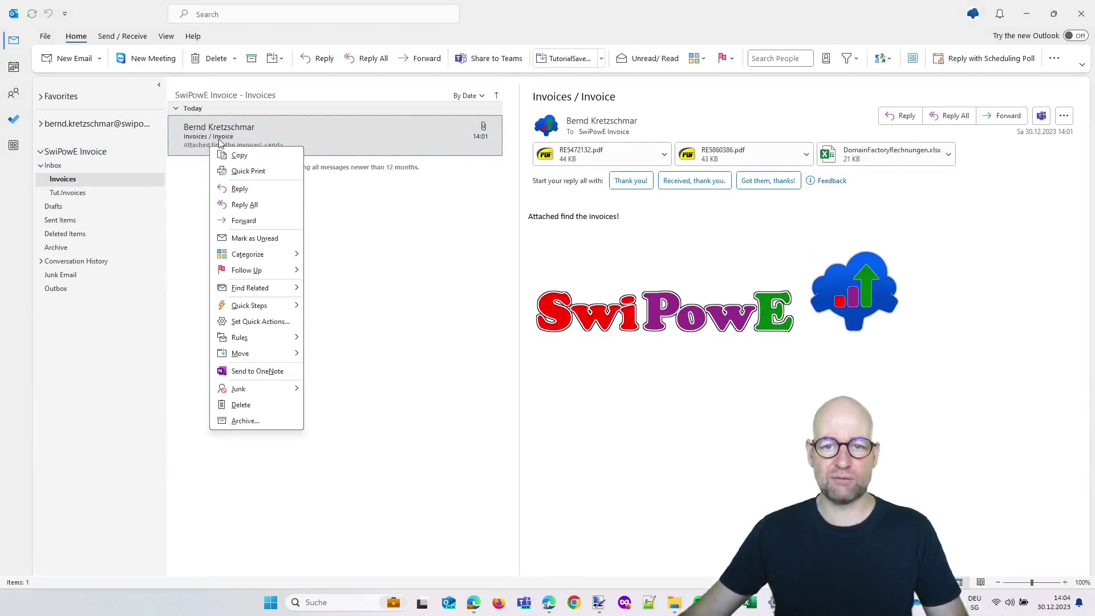
mouse_move(239, 339)
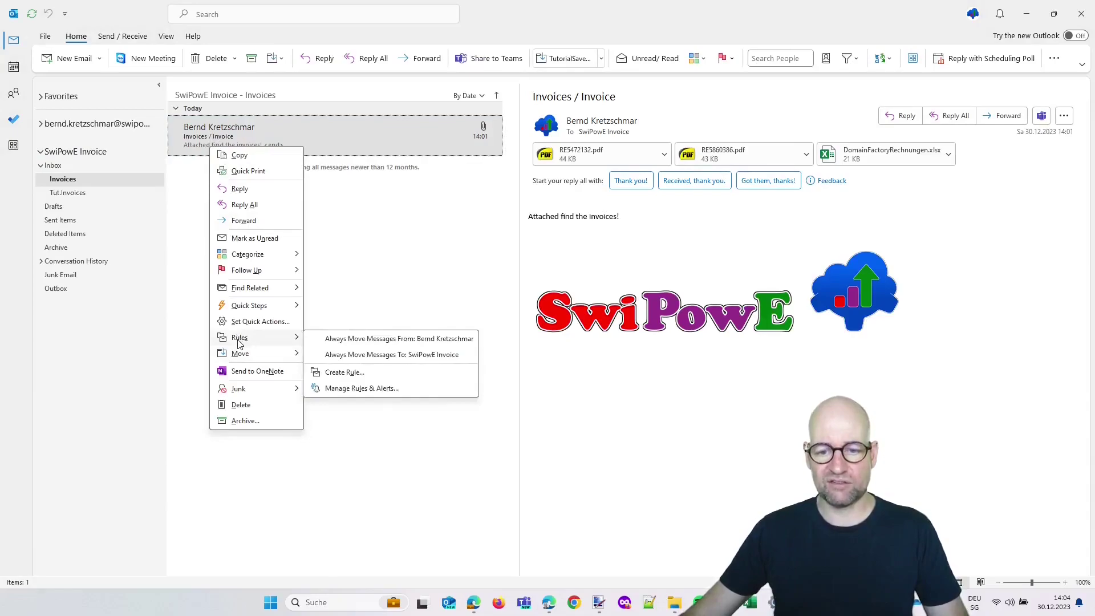
click(432, 385)
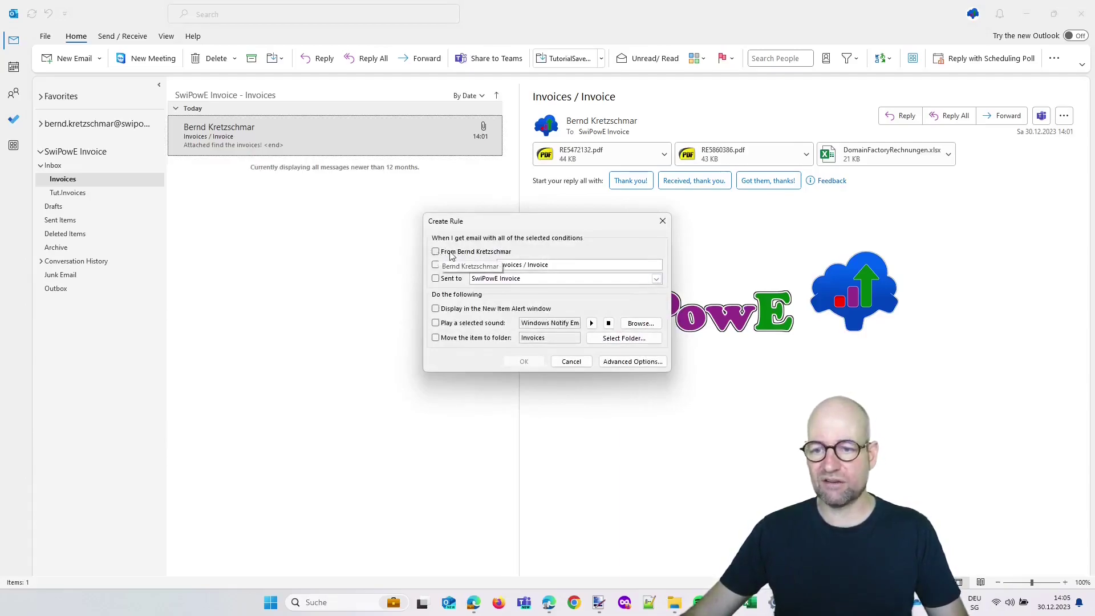
click(632, 362)
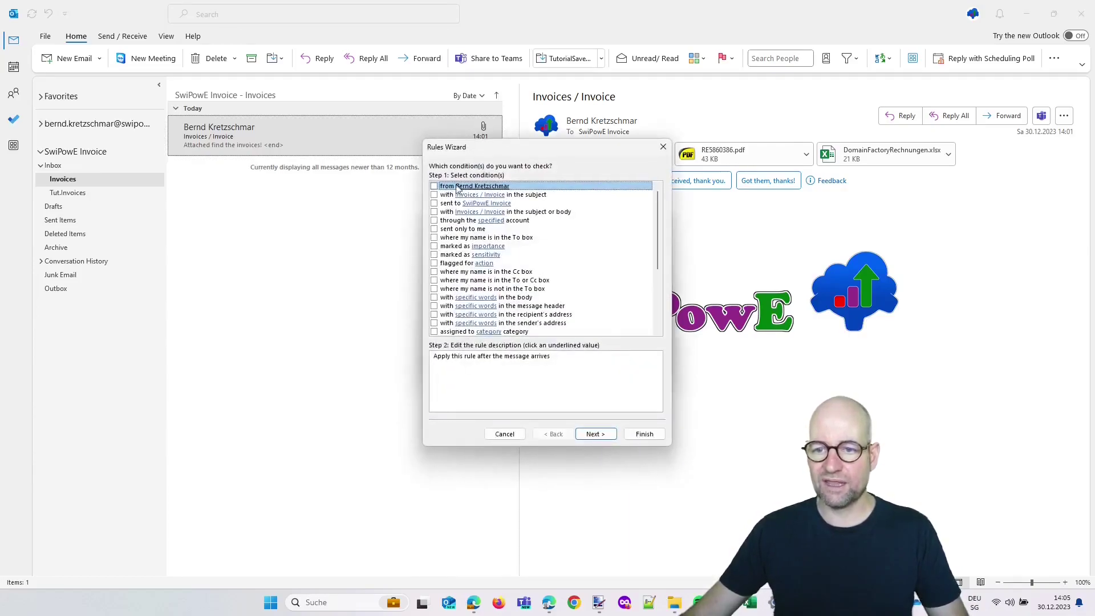
click(435, 186)
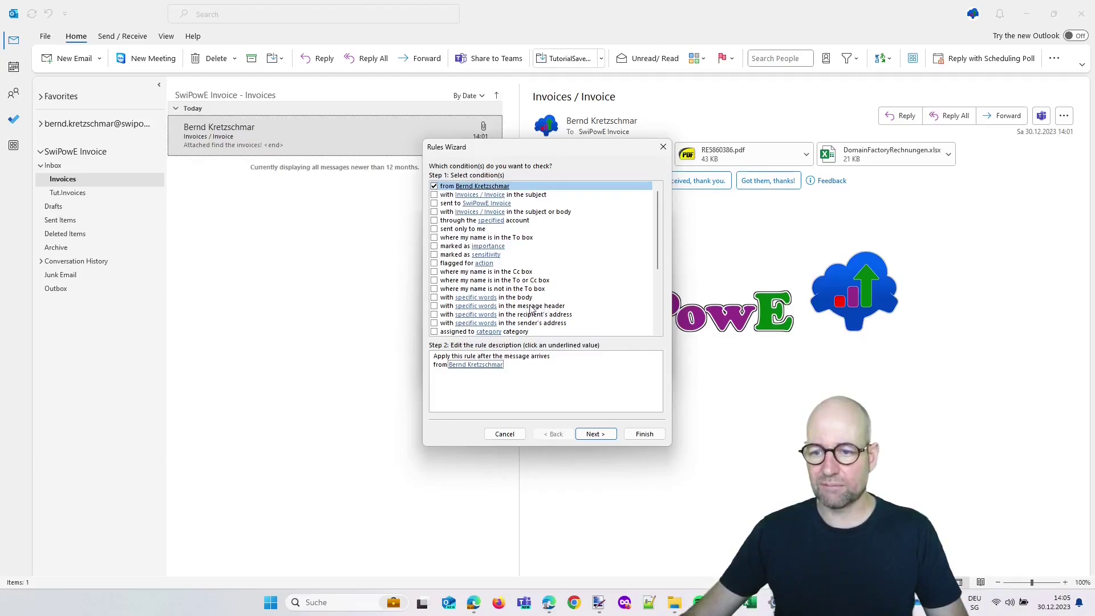
Add a condition requiring the word 'Invoice' in the message body
scroll(564, 303, down, 2)
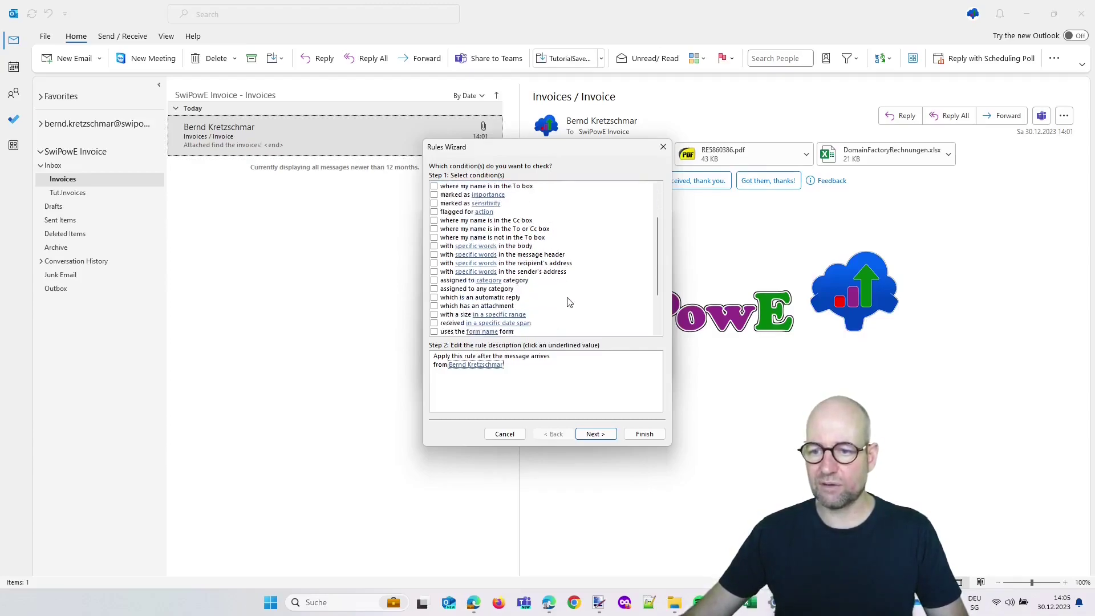
scroll(434, 300, up, 2)
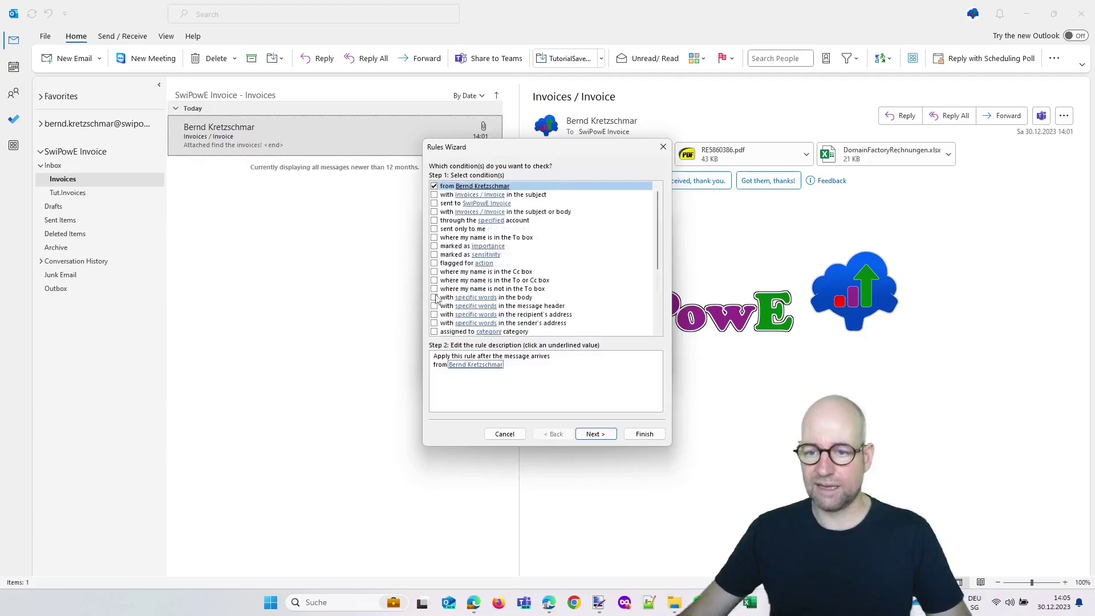
click(435, 298)
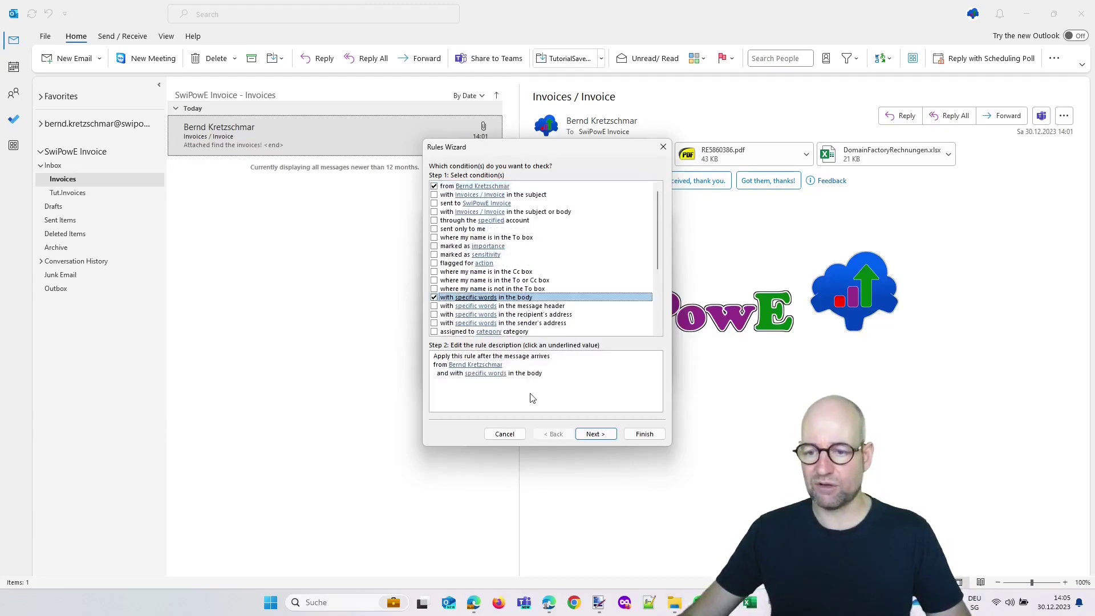
click(598, 439)
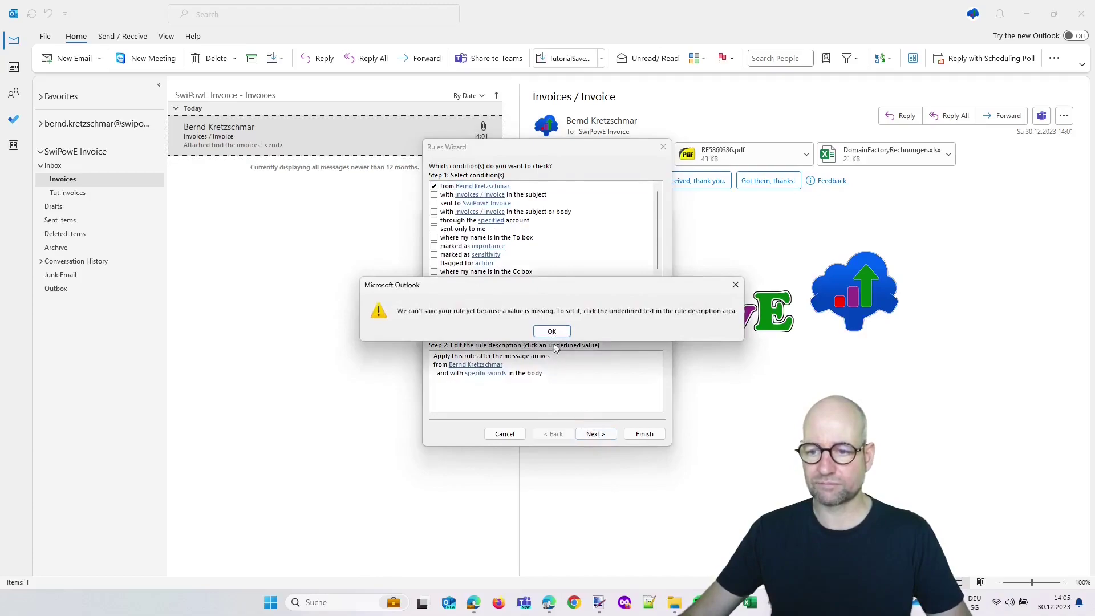
click(551, 333)
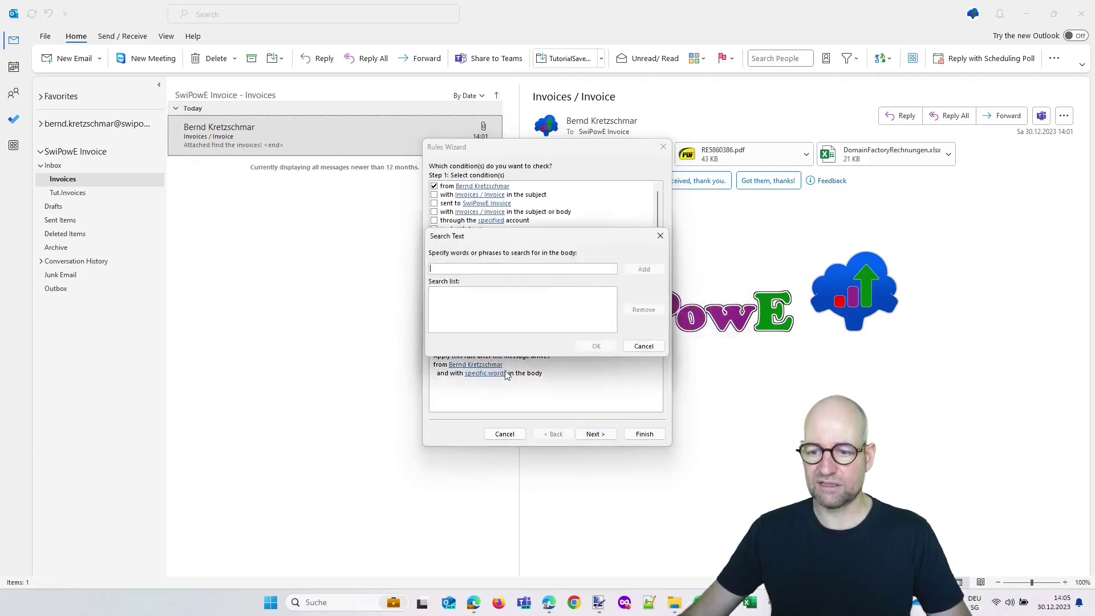
text(Invoice)
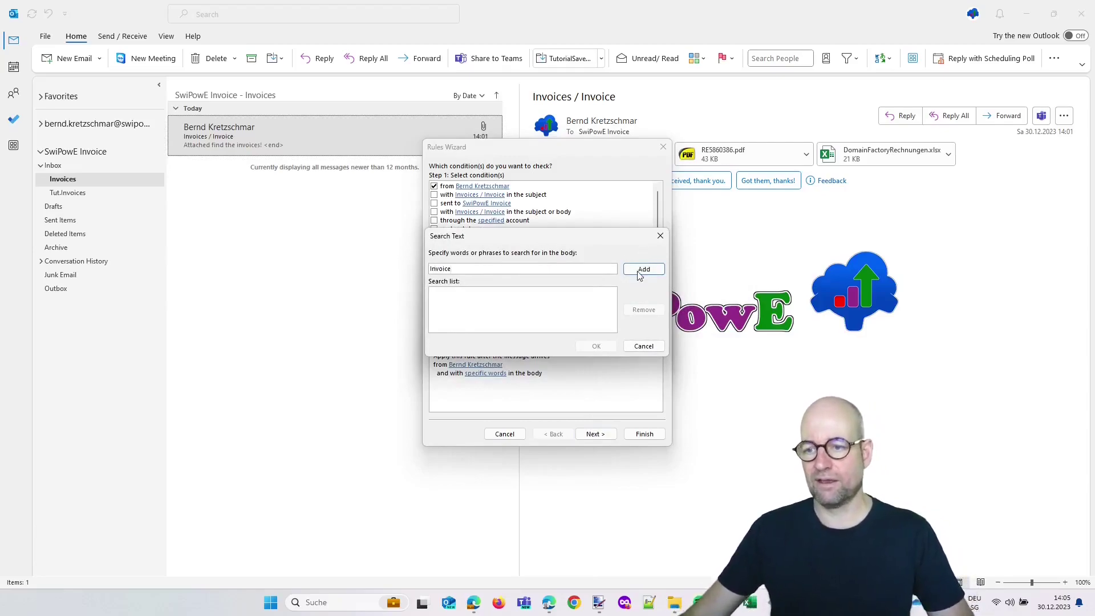
click(642, 270)
click(596, 347)
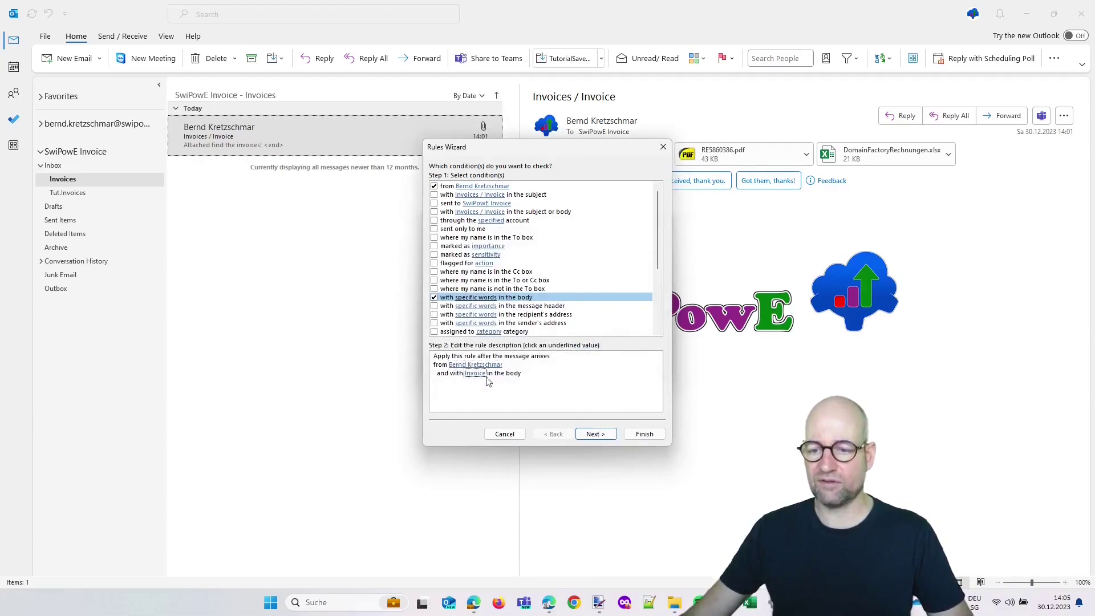
Make the rule move matching messages into the Tut.Invoices folder, with no exceptions
click(596, 434)
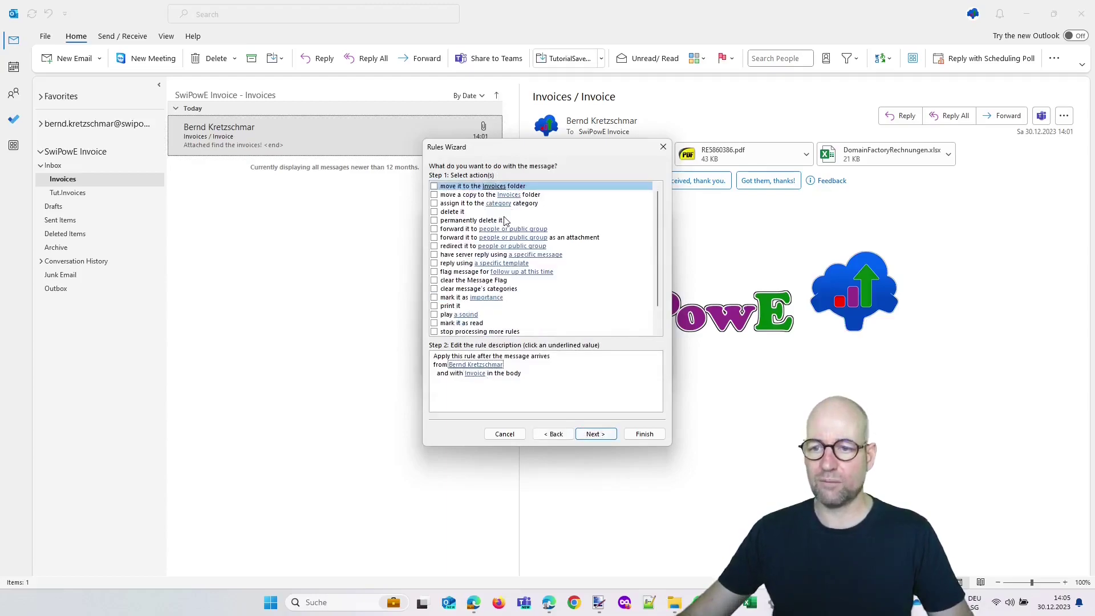
click(434, 187)
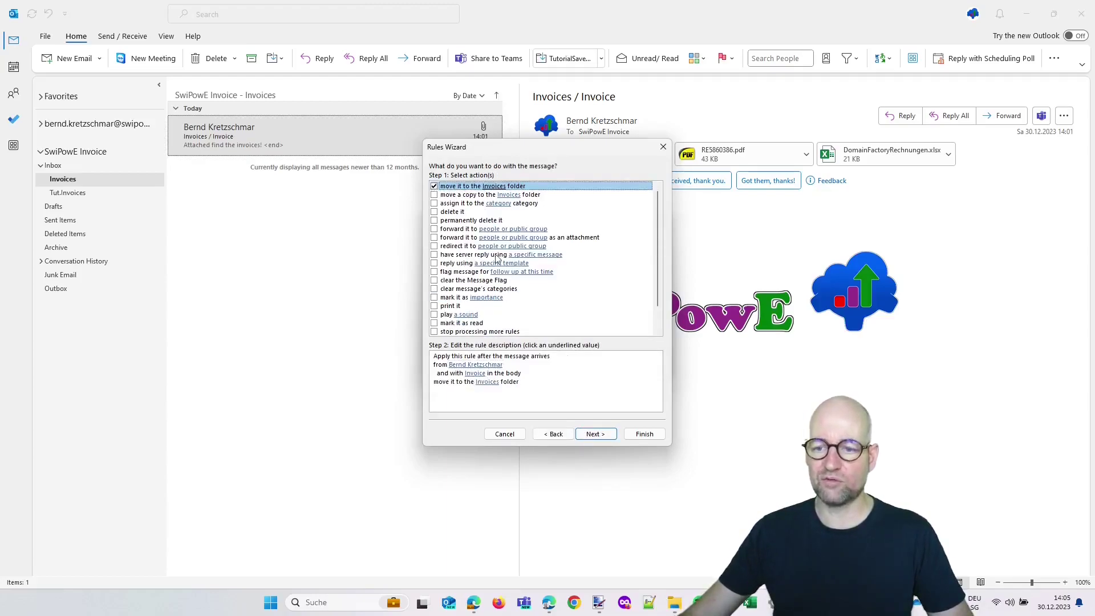
click(597, 437)
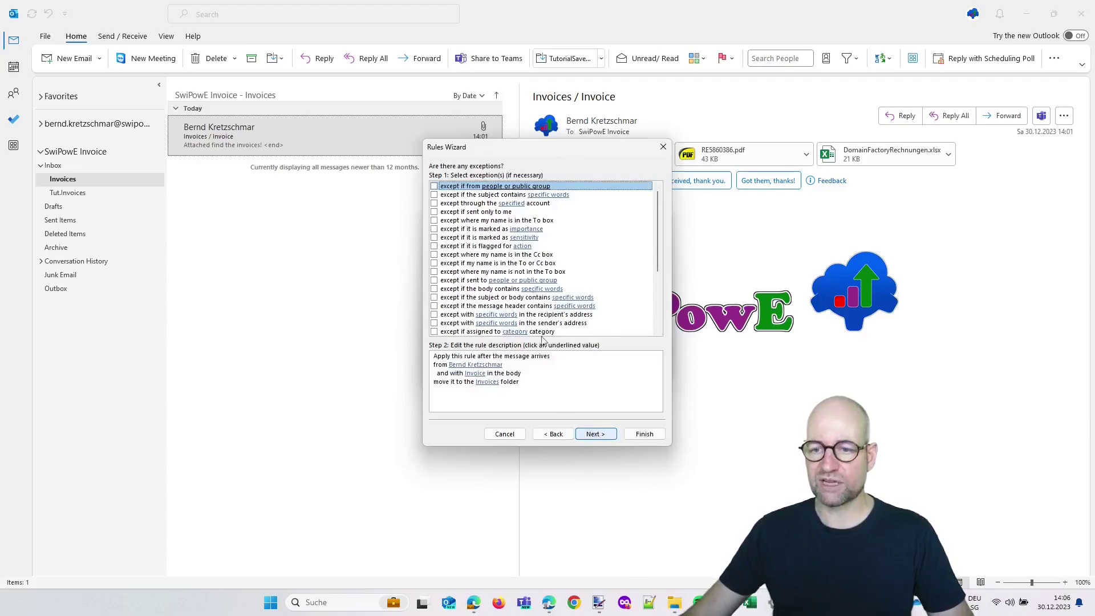
click(556, 435)
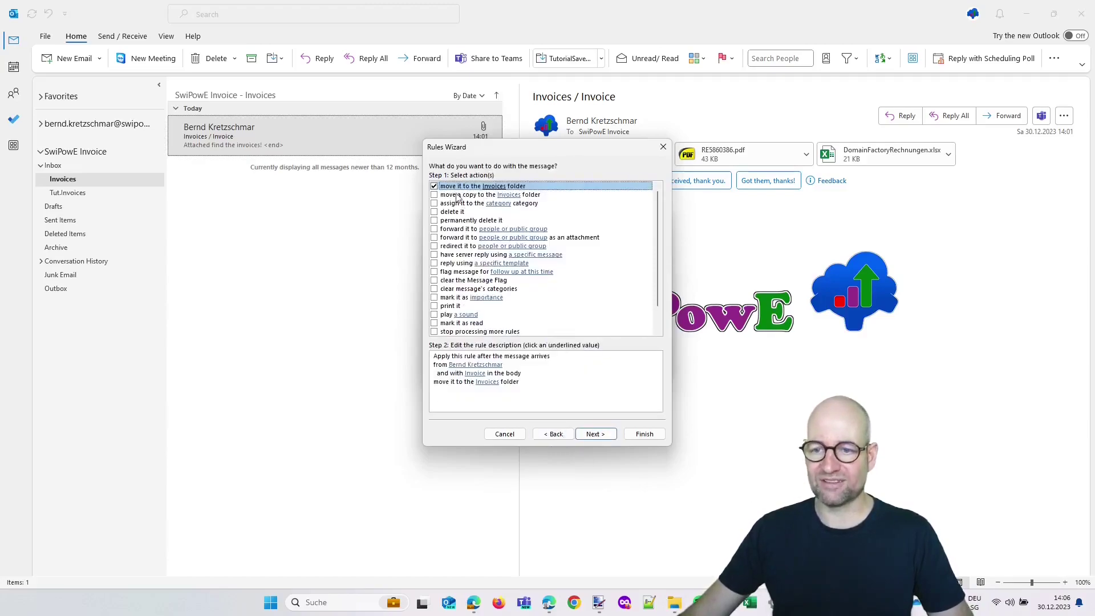
click(490, 394)
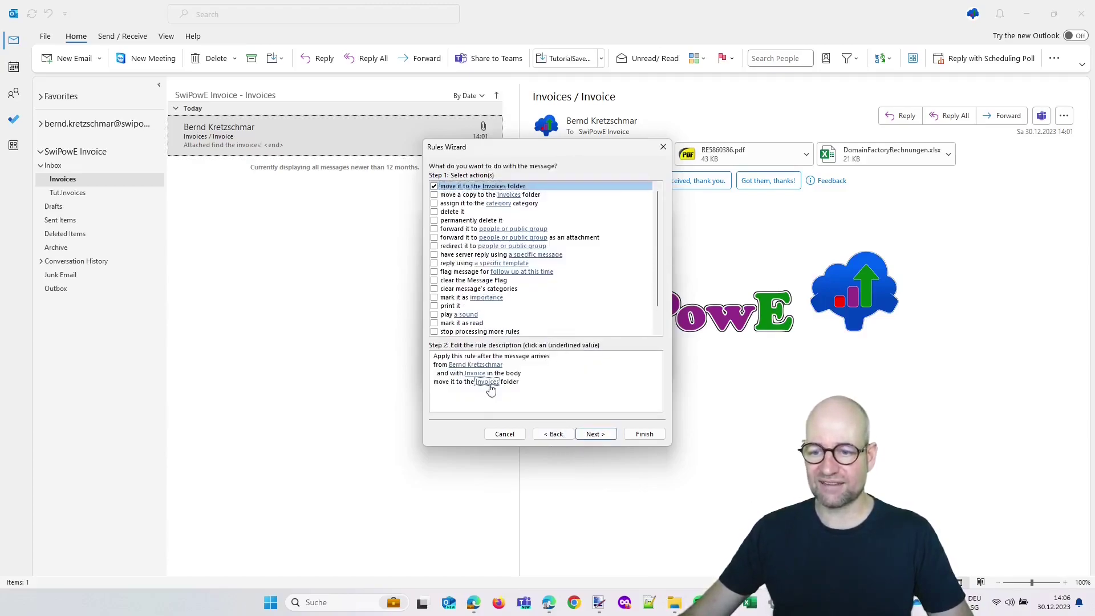
click(532, 276)
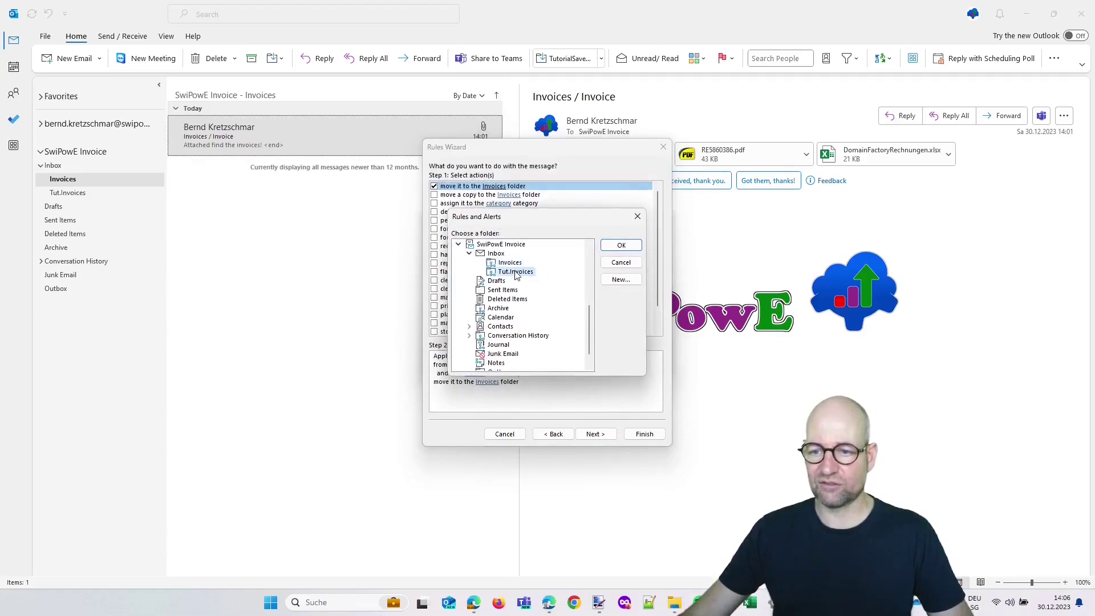
double_click(516, 272)
click(597, 436)
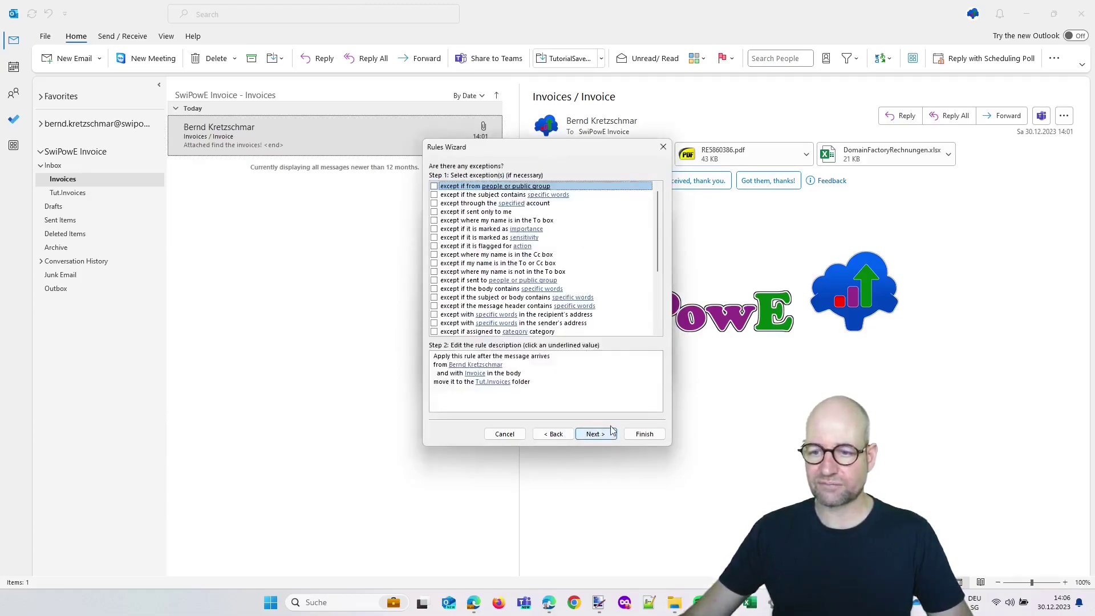
click(603, 436)
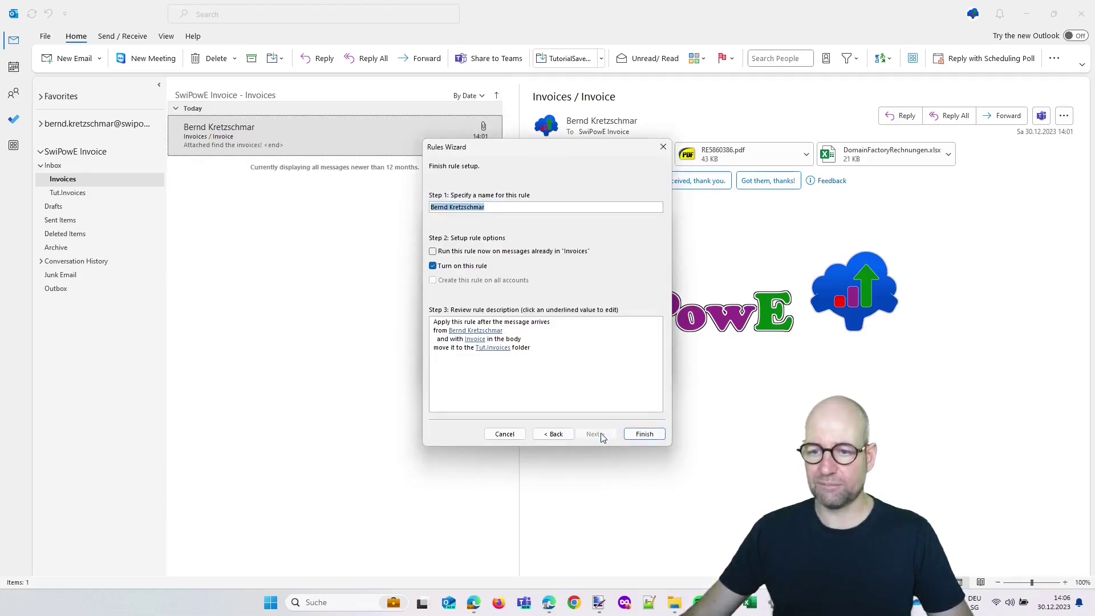
Rename the rule, save it without running on existing messages, and close the Create Rule dialog
click(506, 353)
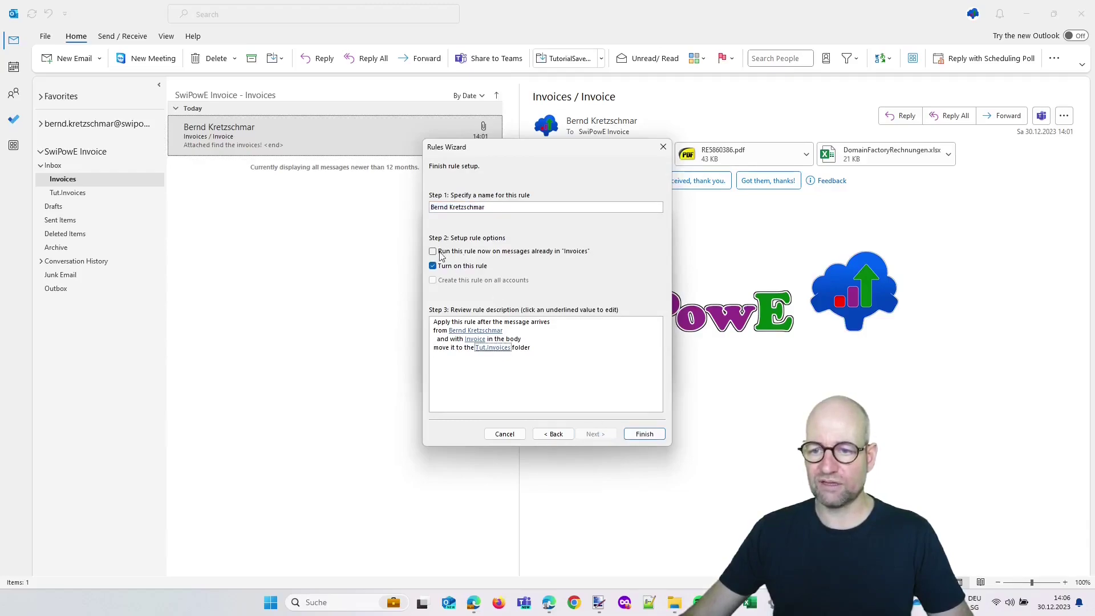
click(437, 256)
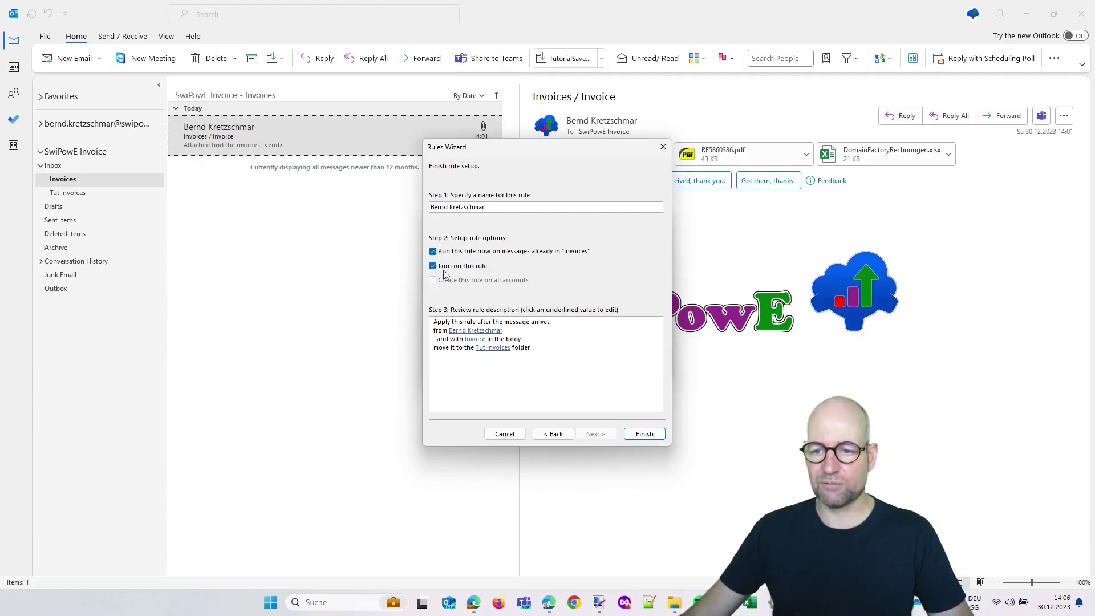
click(455, 257)
drag(488, 209, 370, 213)
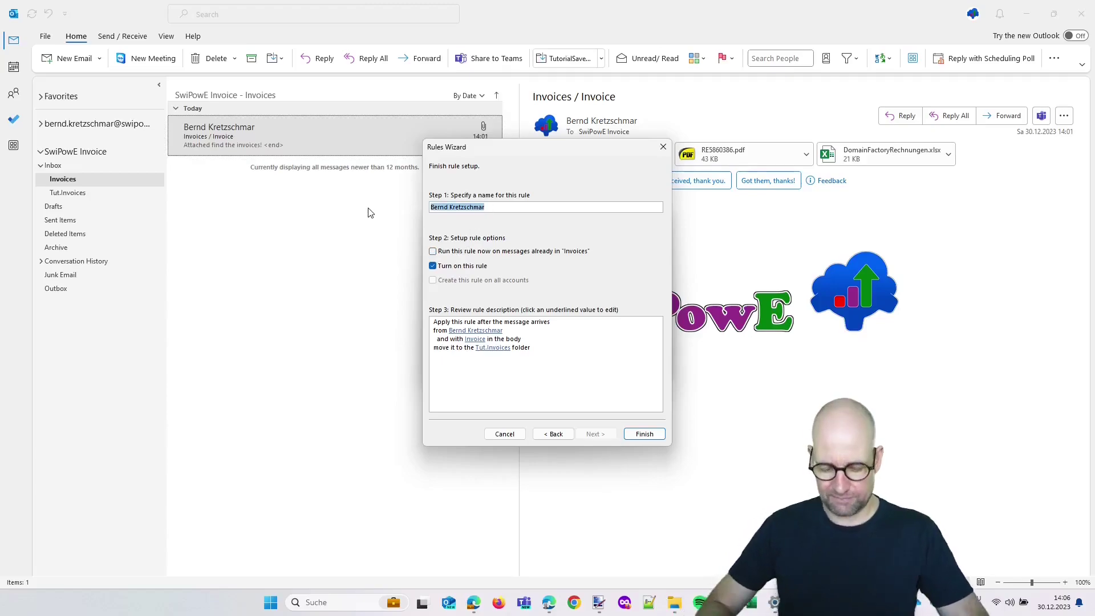
text(Invoices from)
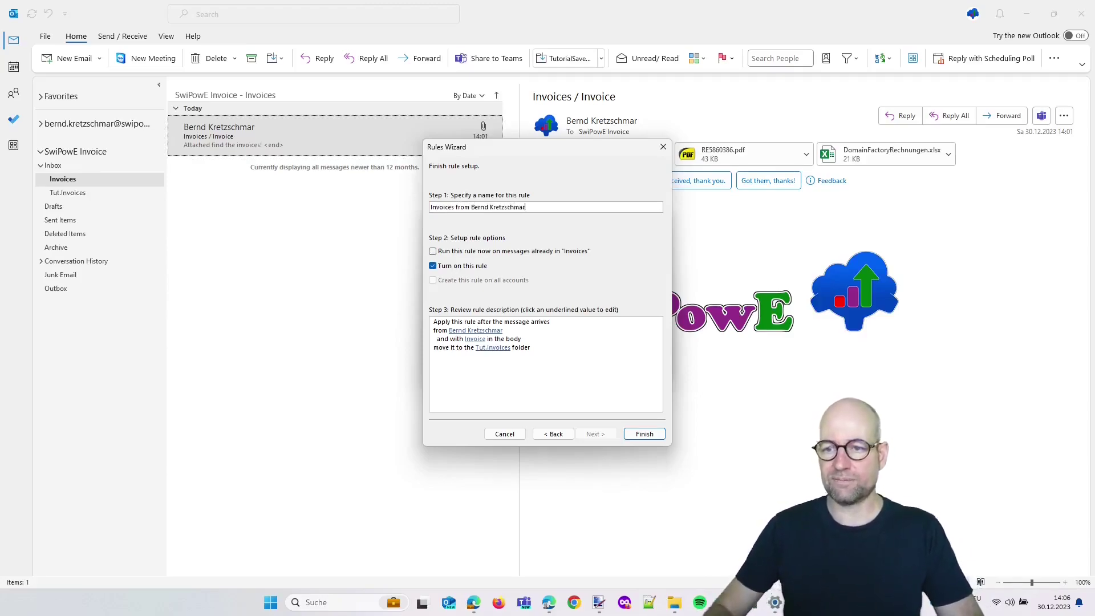
click(644, 435)
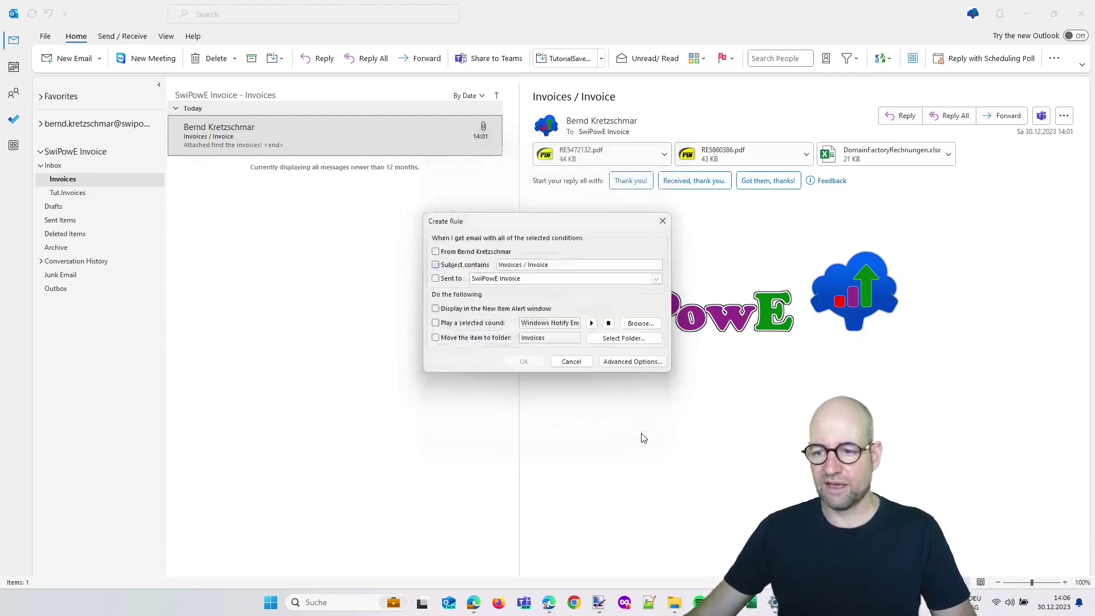
click(569, 365)
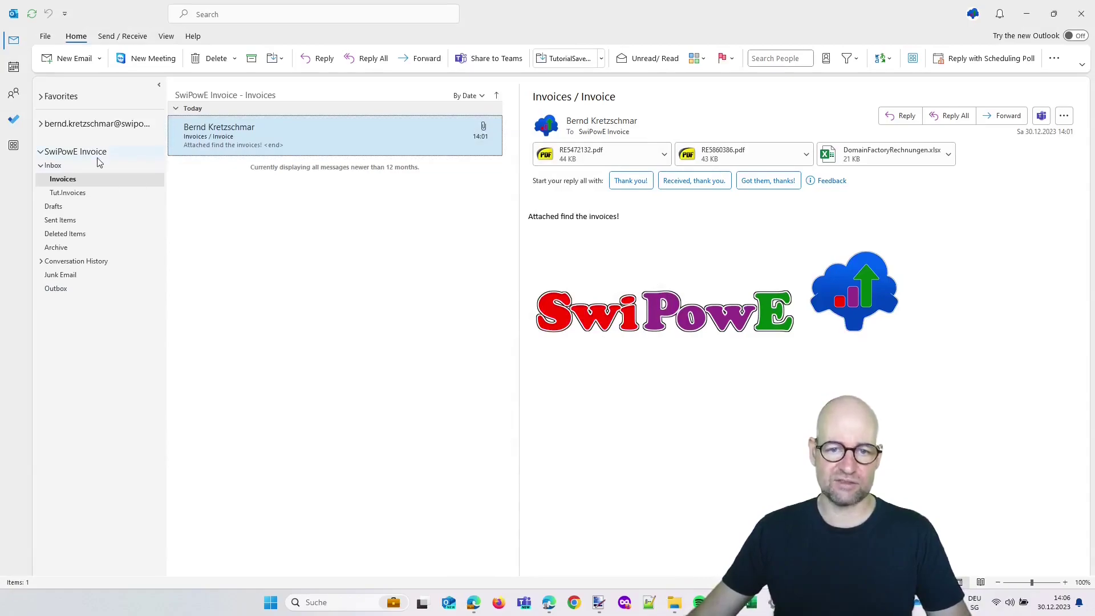
Create automated cloud flow tut.SaveEmailAttachment with the 'When a new email arrives in a shared mailbox (V2)' trigger
click(474, 602)
click(140, 10)
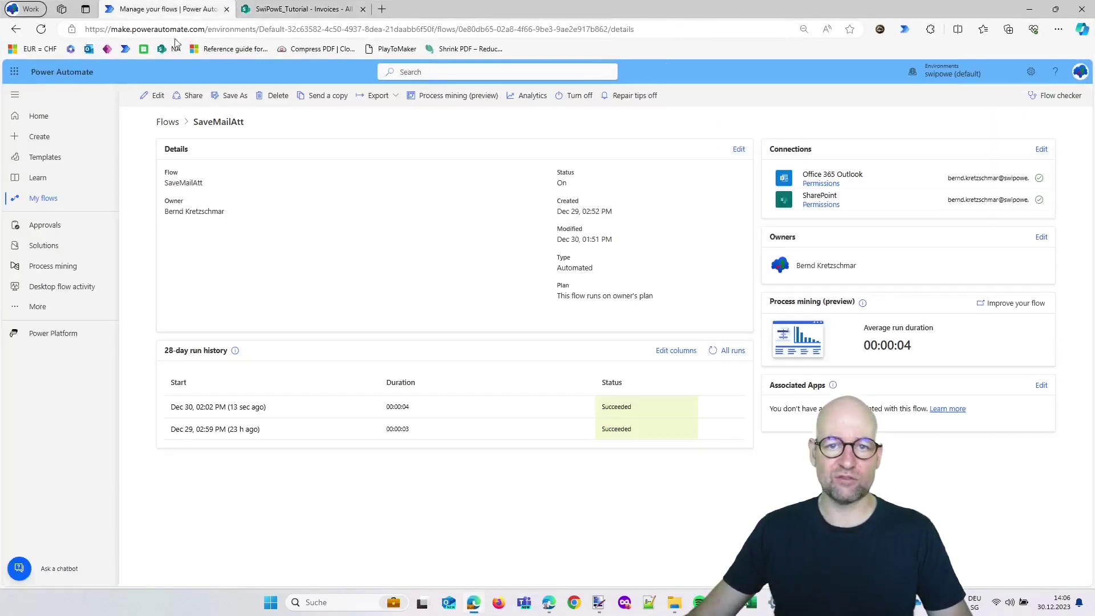
click(83, 209)
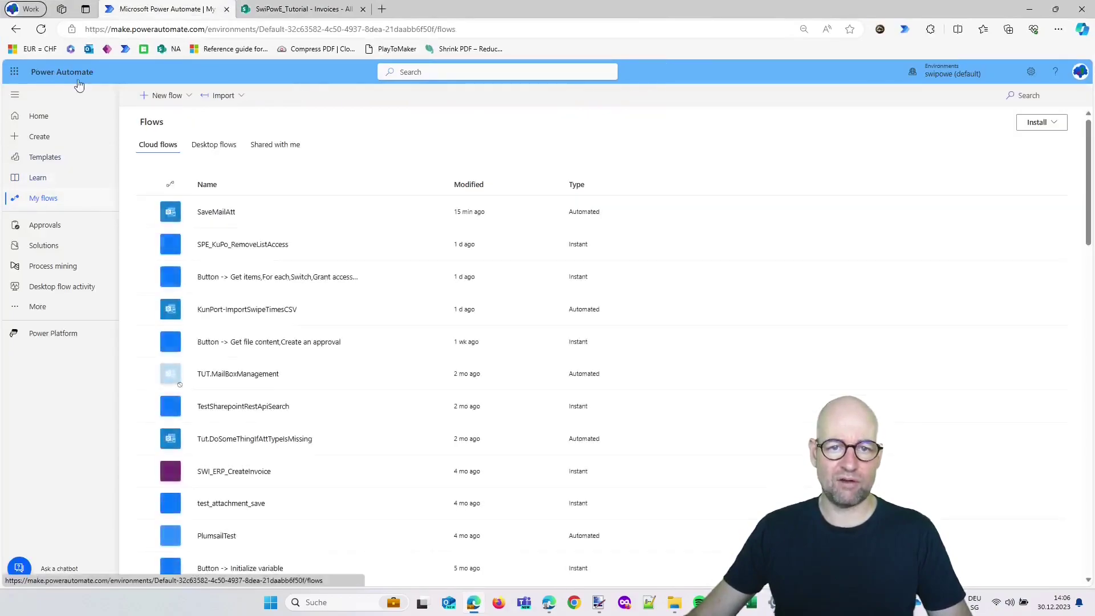
click(168, 96)
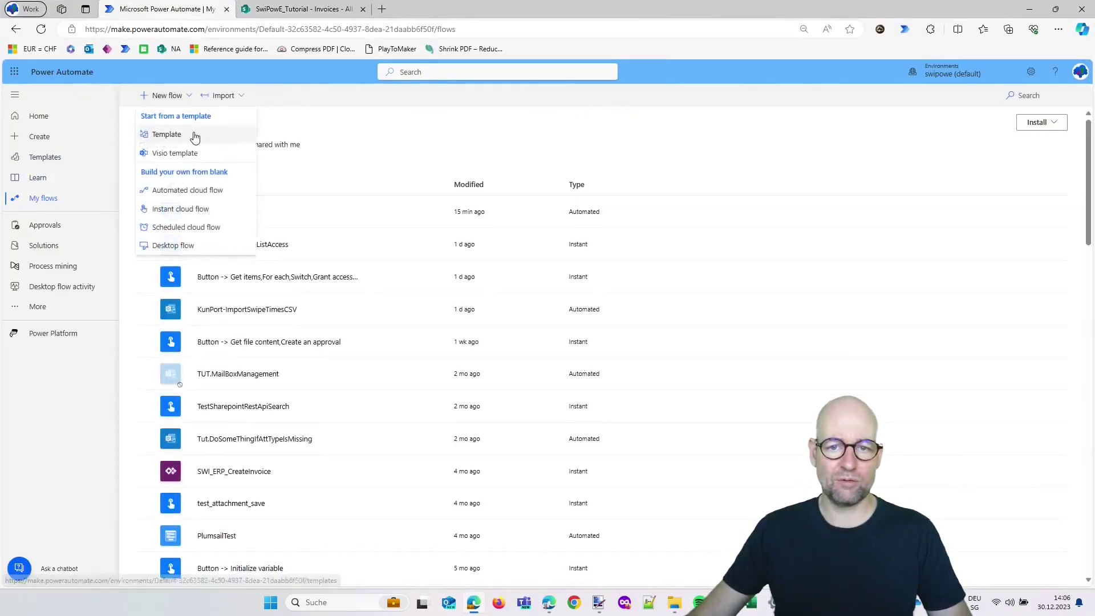
click(188, 190)
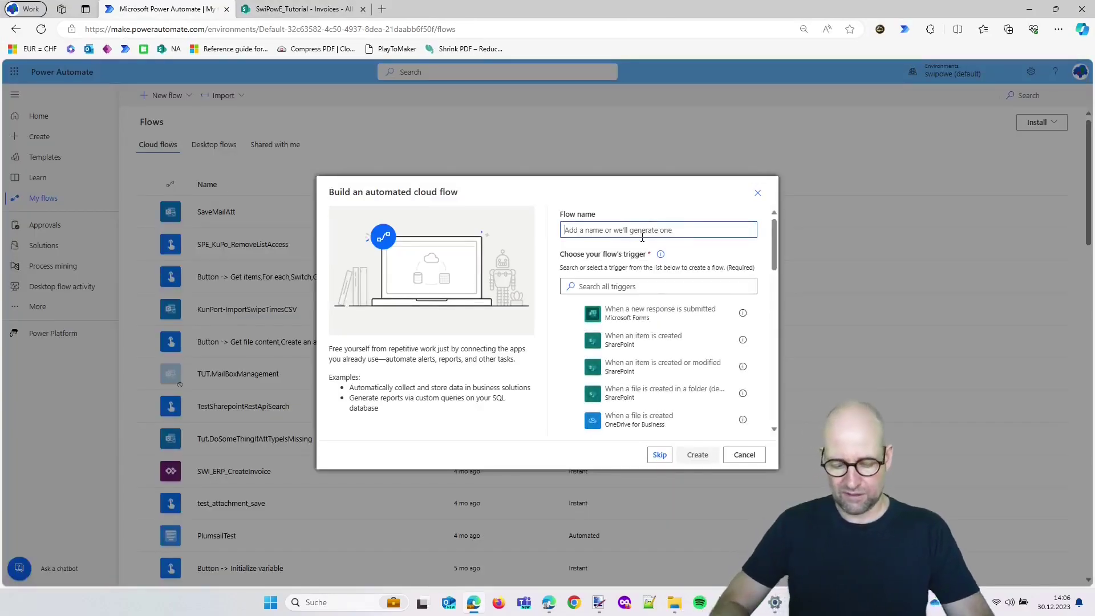
text(tut.Save)
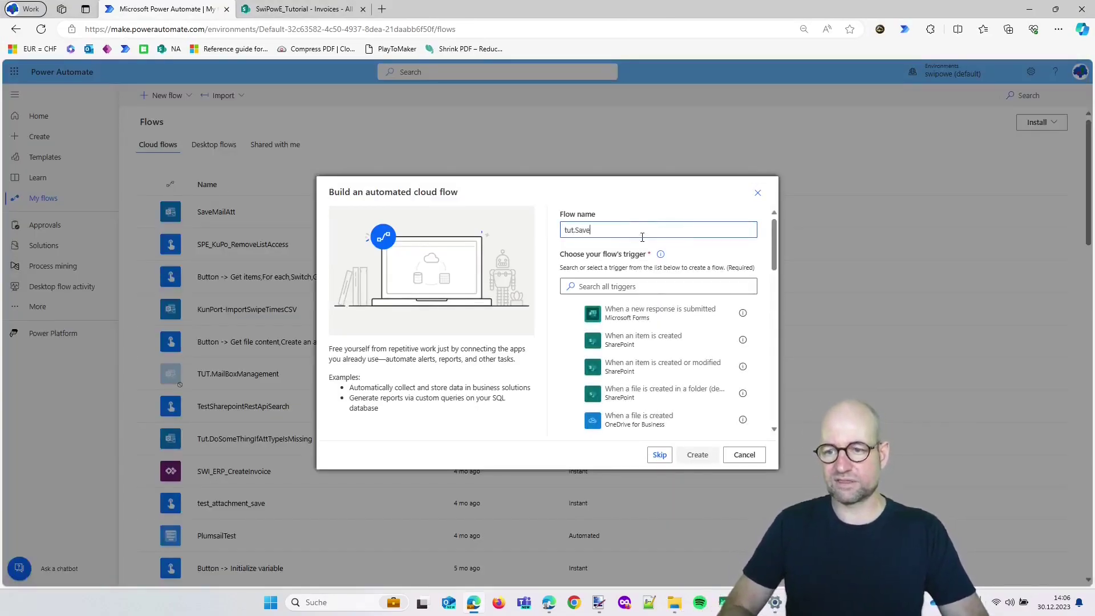
text(EmailAttachment)
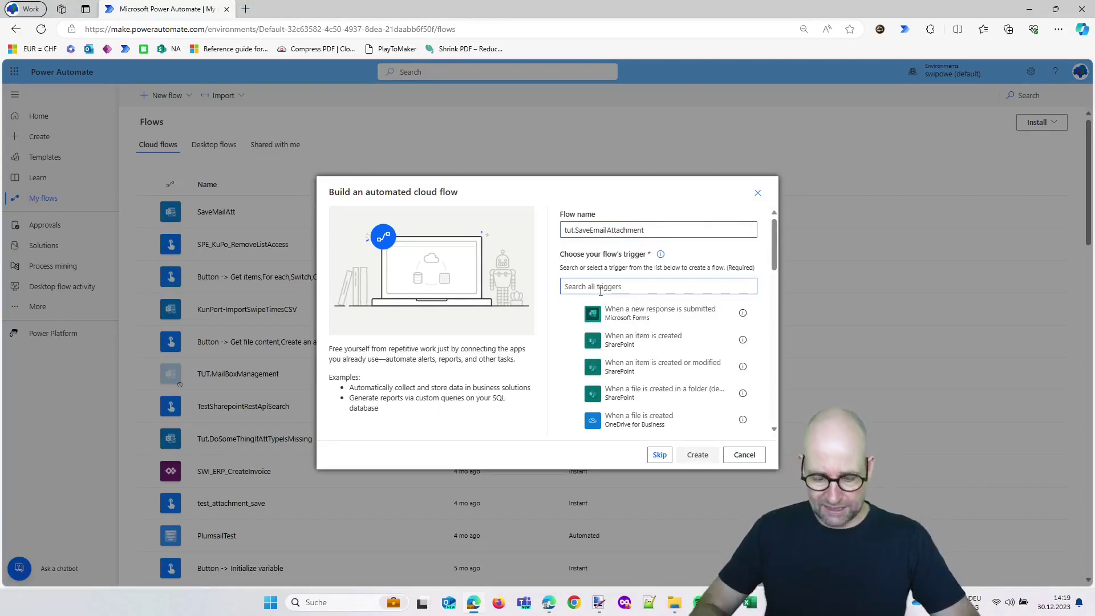
text(shared)
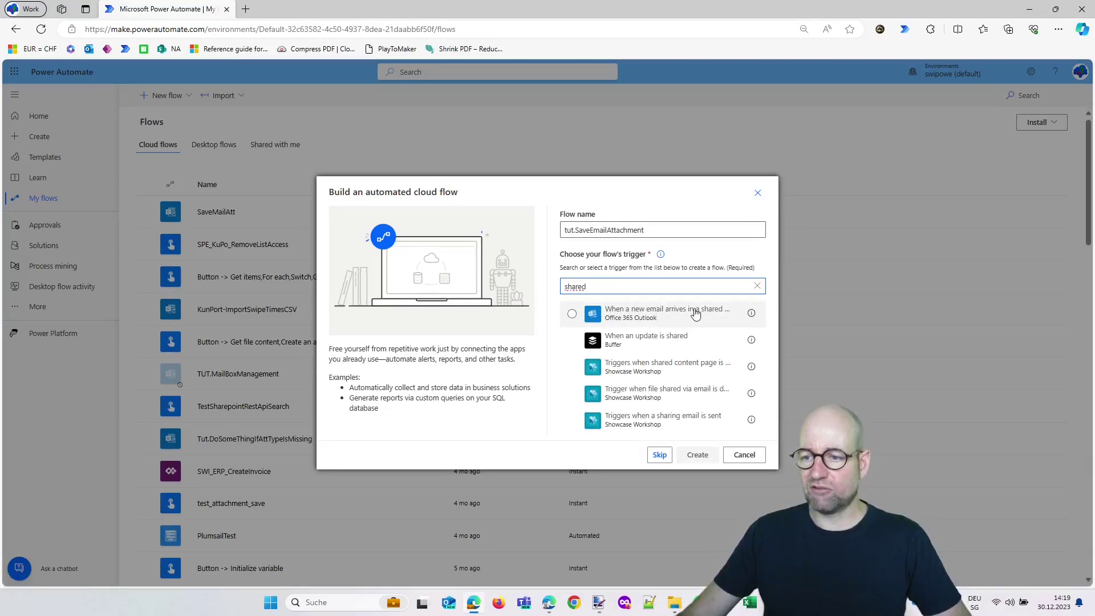
click(572, 314)
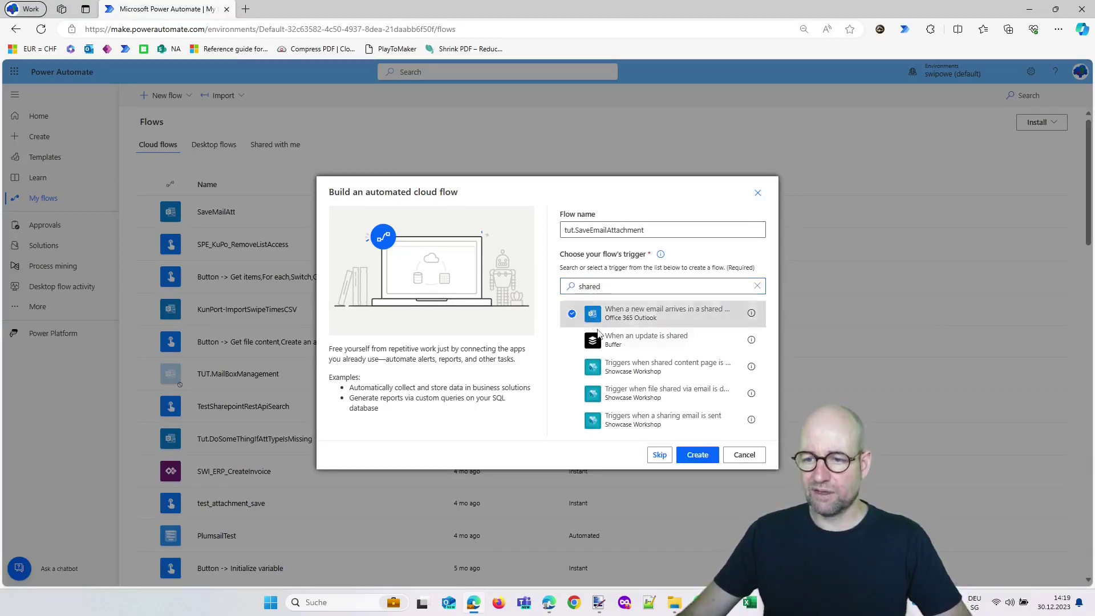
click(697, 454)
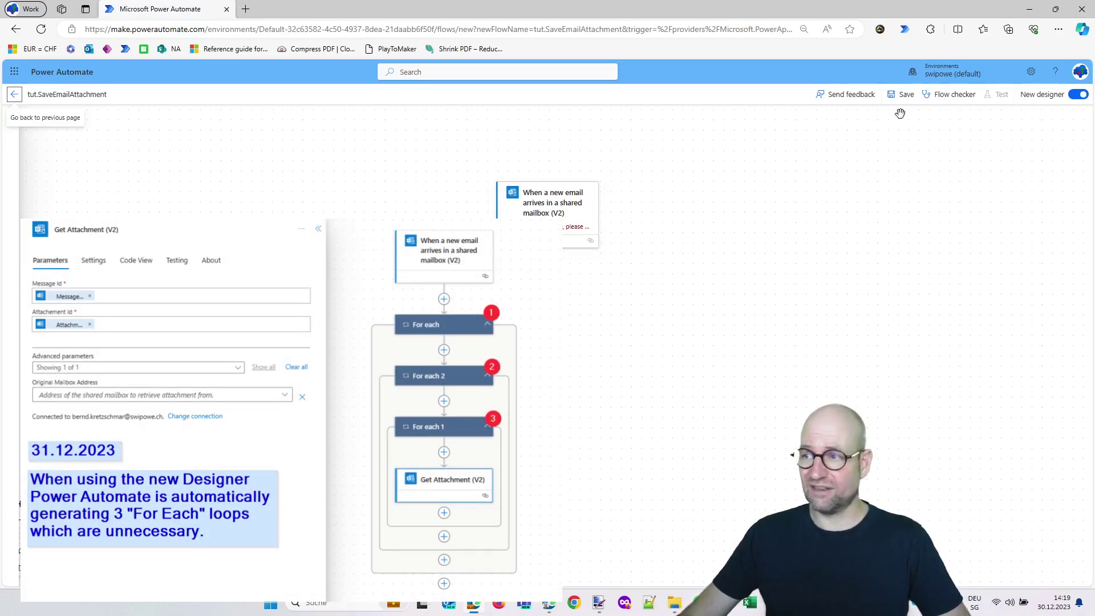
Switch to the classic designer and look through the Power Automate settings without changing anything
click(1075, 96)
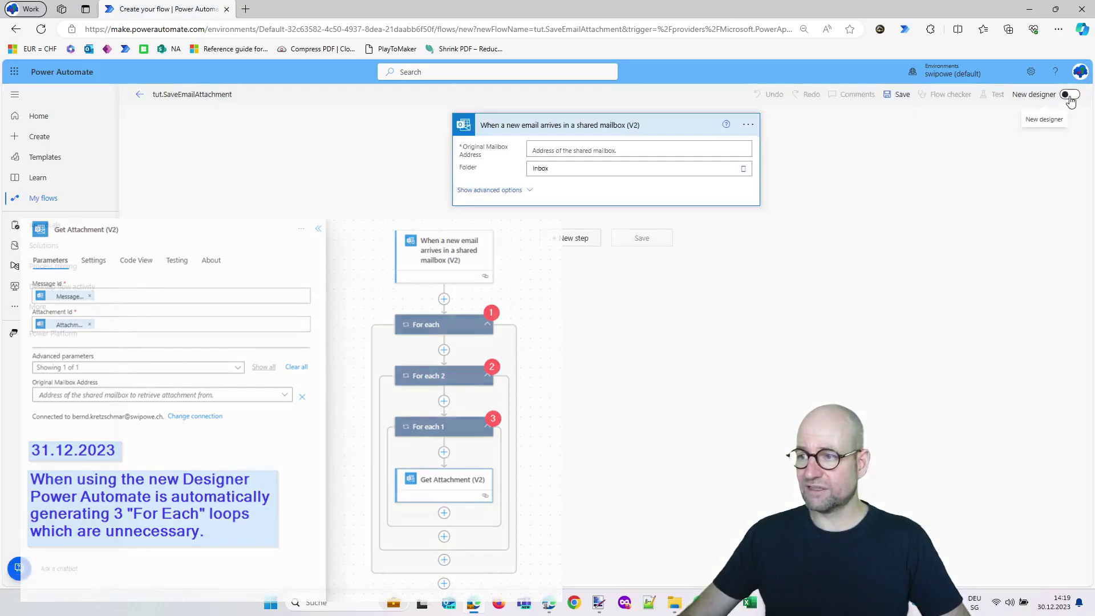
click(1031, 71)
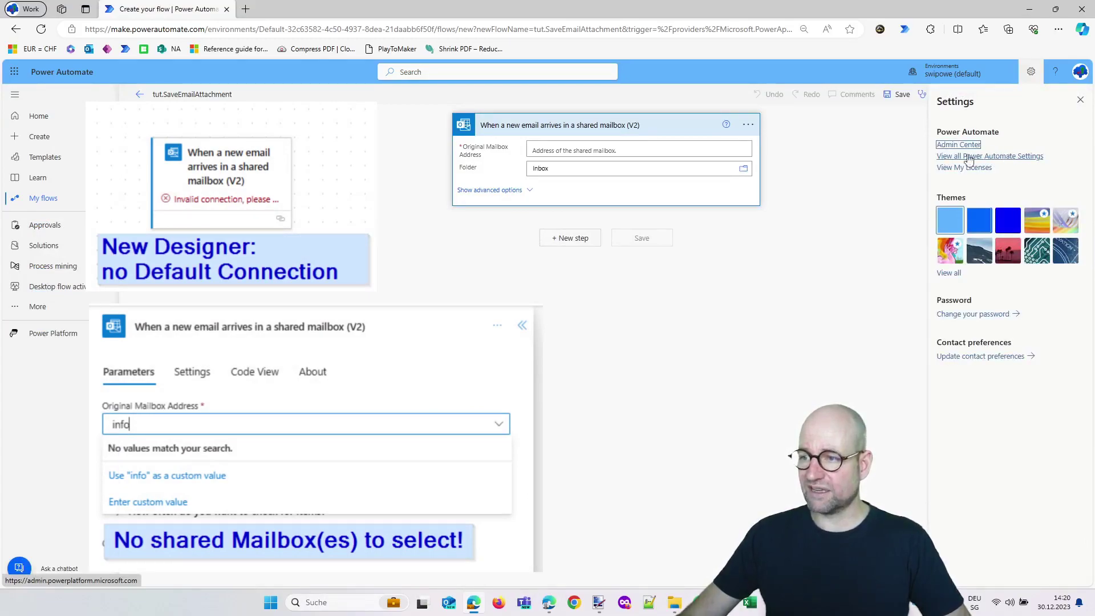
click(993, 157)
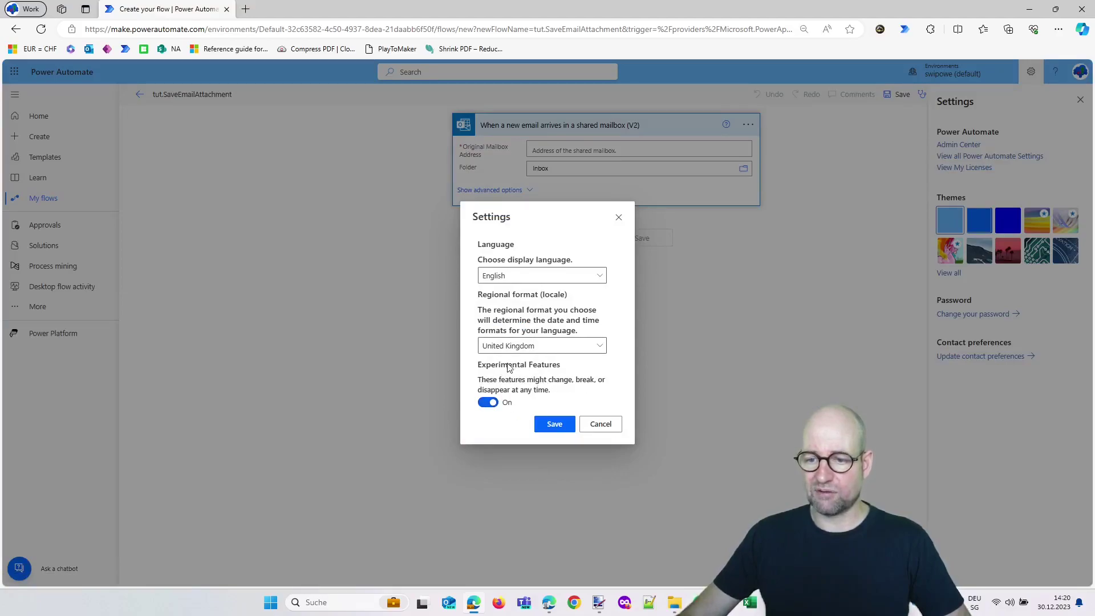
click(601, 424)
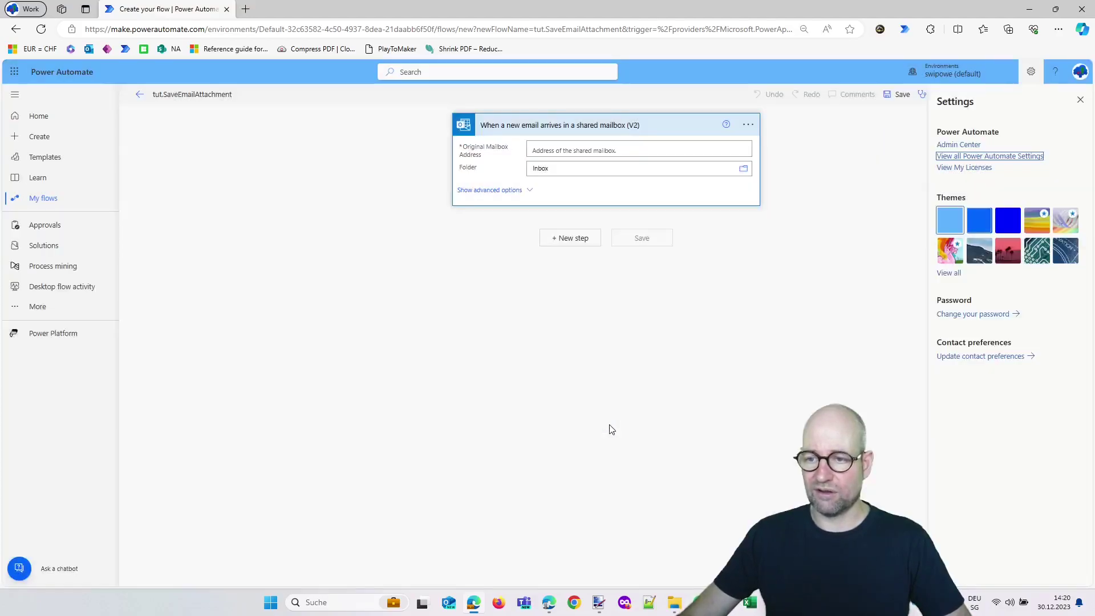
Set the trigger's mailbox address to the SwiPowE Invoice shared mailbox
click(551, 151)
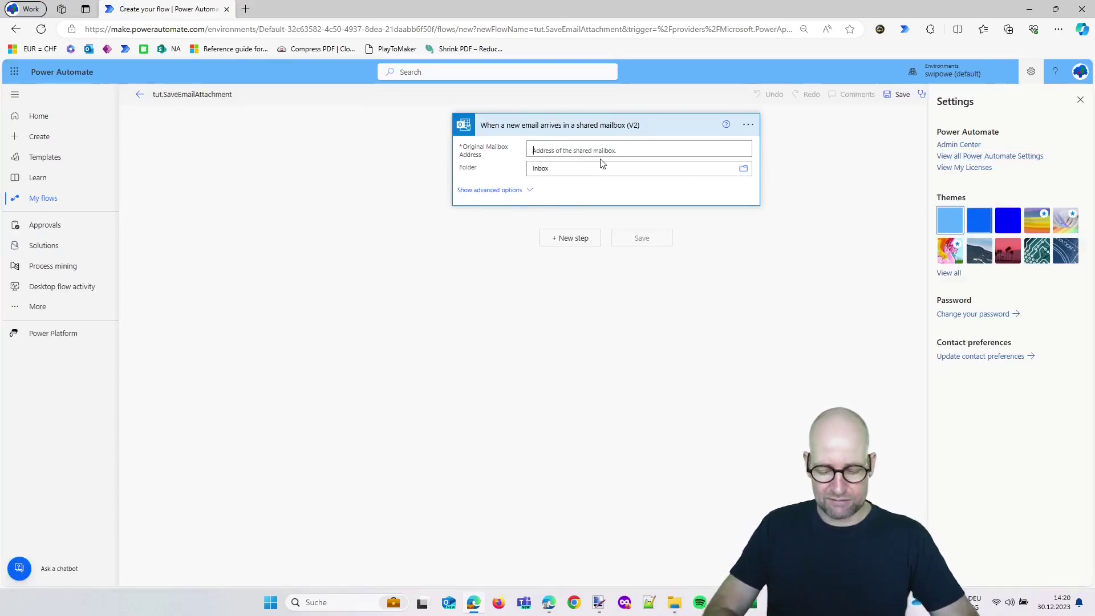
text(info)
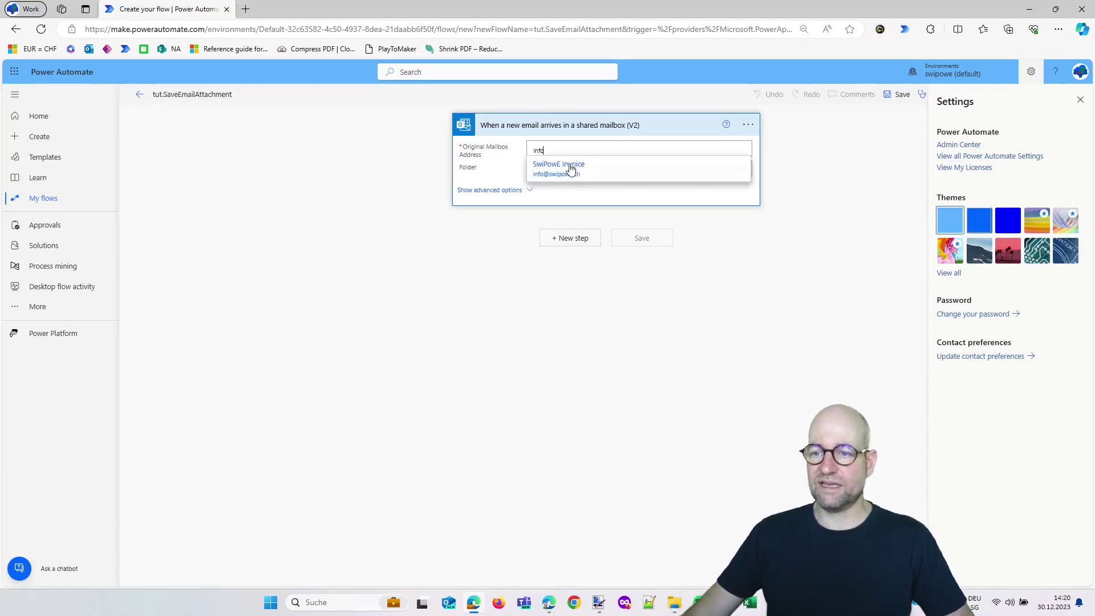
click(562, 171)
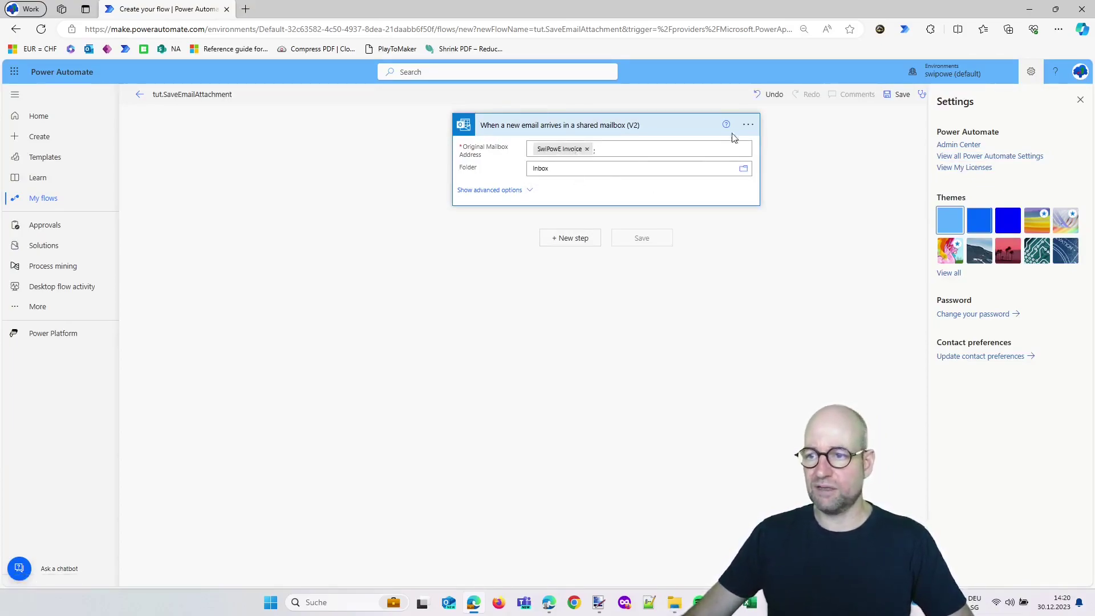
click(748, 124)
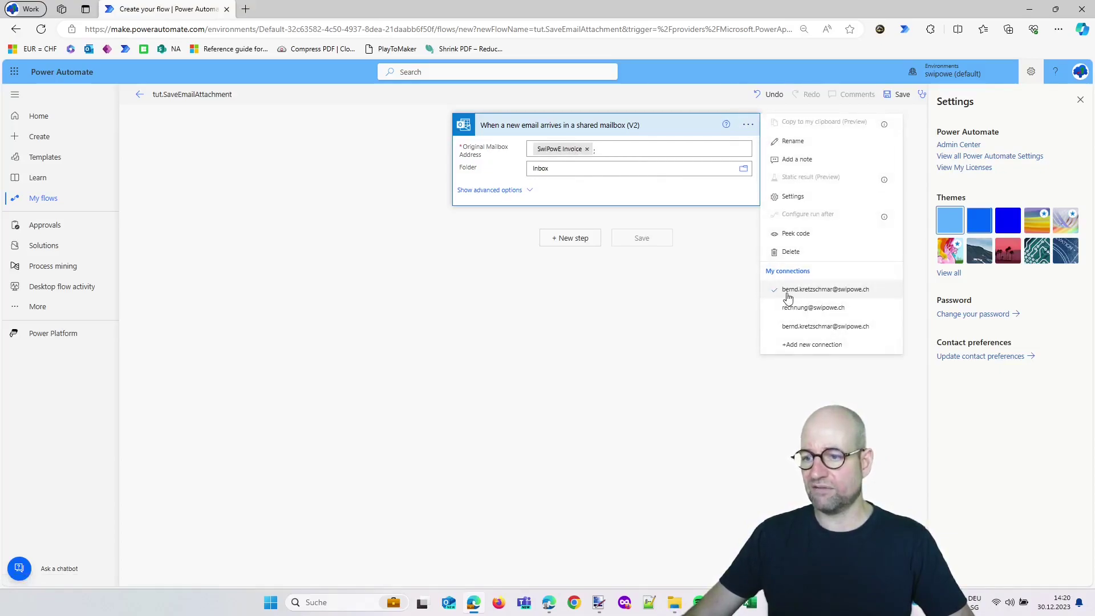
click(682, 344)
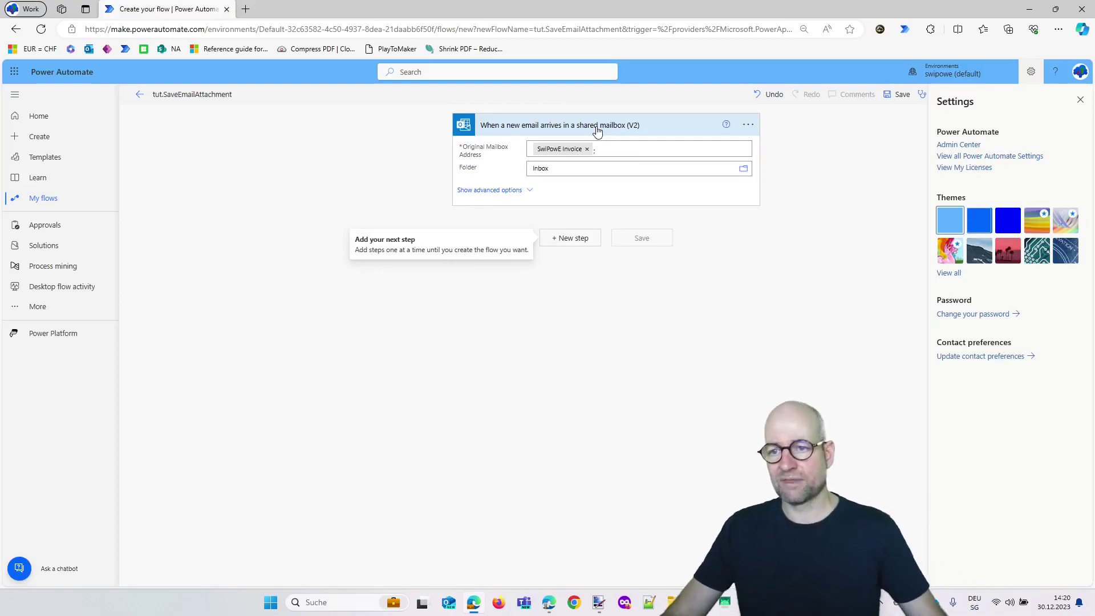
Set the folder to Inbox > Tut.Invoices, with Only with Attachments and Include Attachments both Yes
click(531, 192)
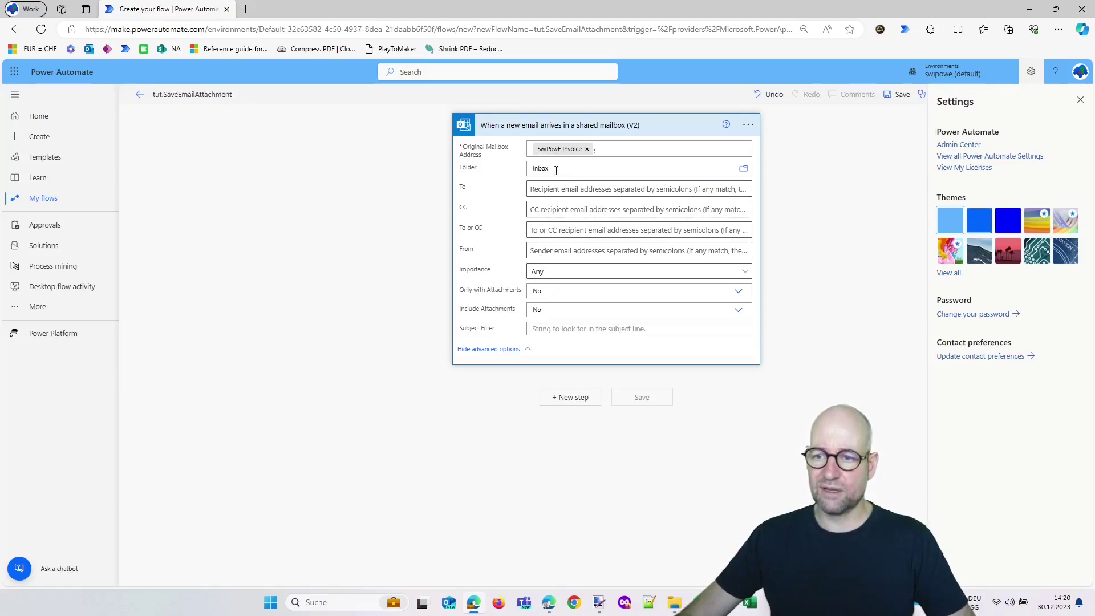
click(742, 170)
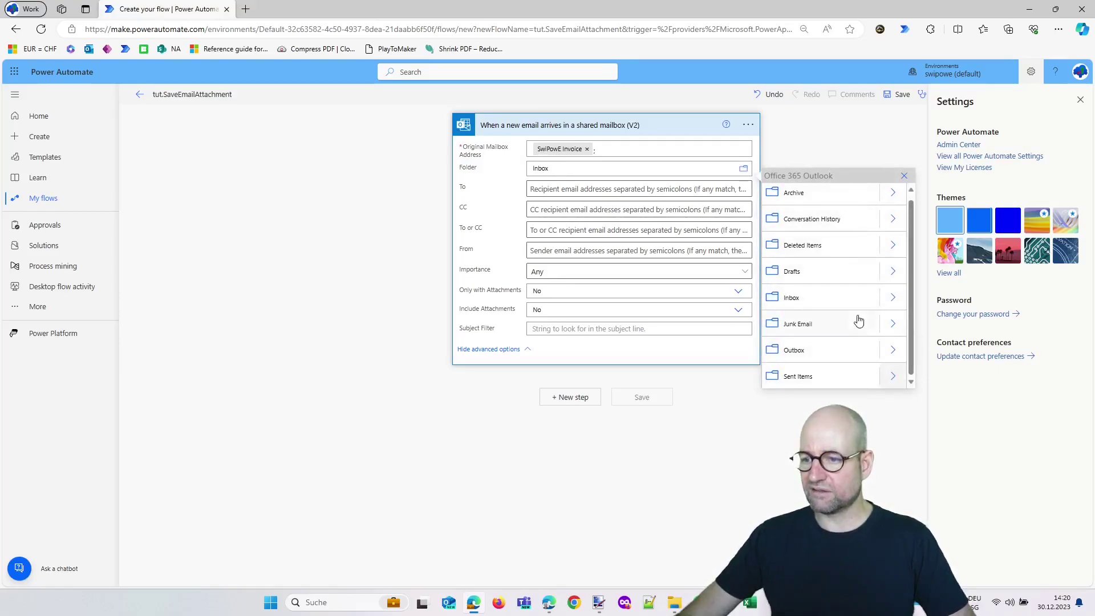
click(893, 297)
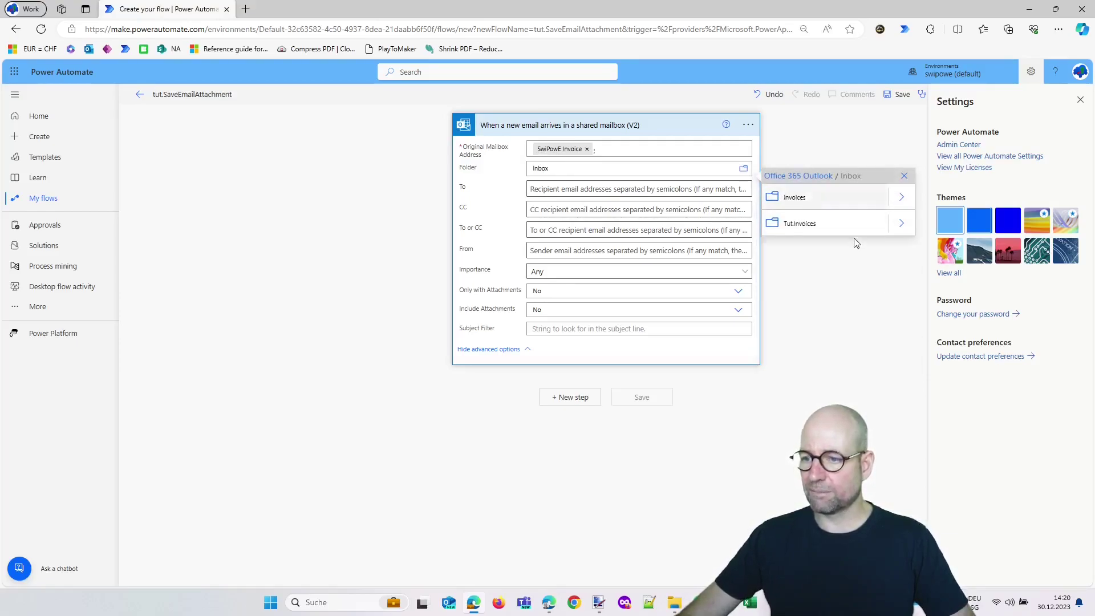
click(804, 225)
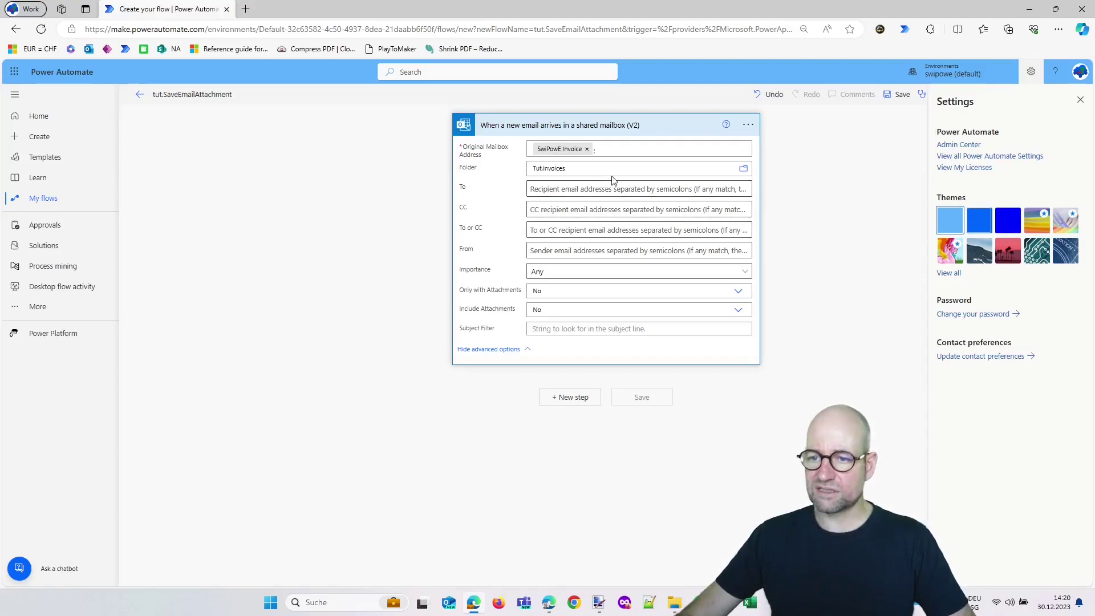
click(556, 294)
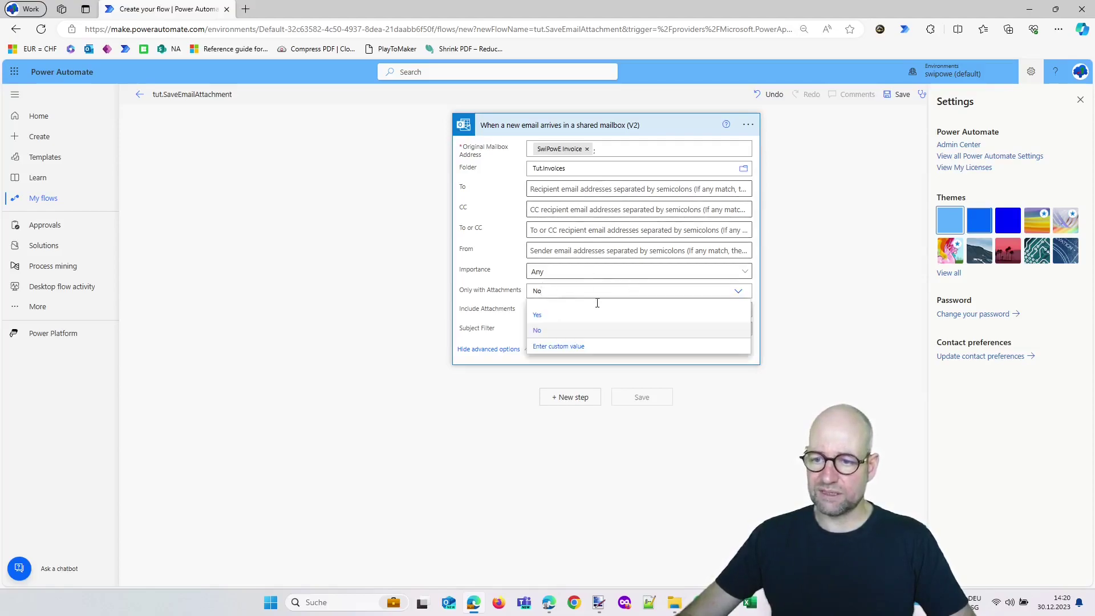
click(561, 322)
click(560, 311)
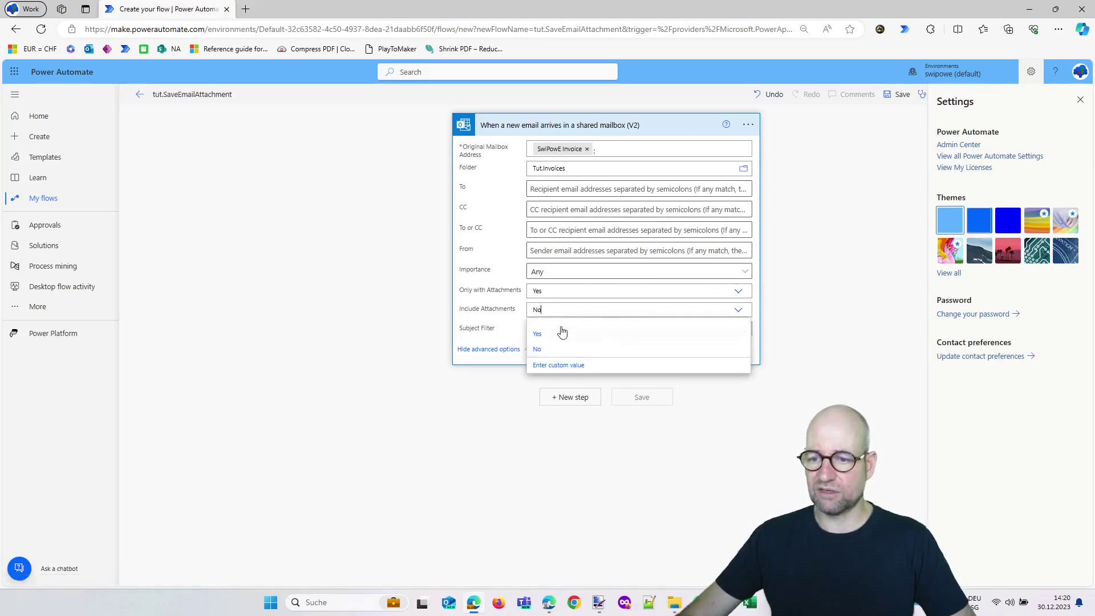
click(554, 334)
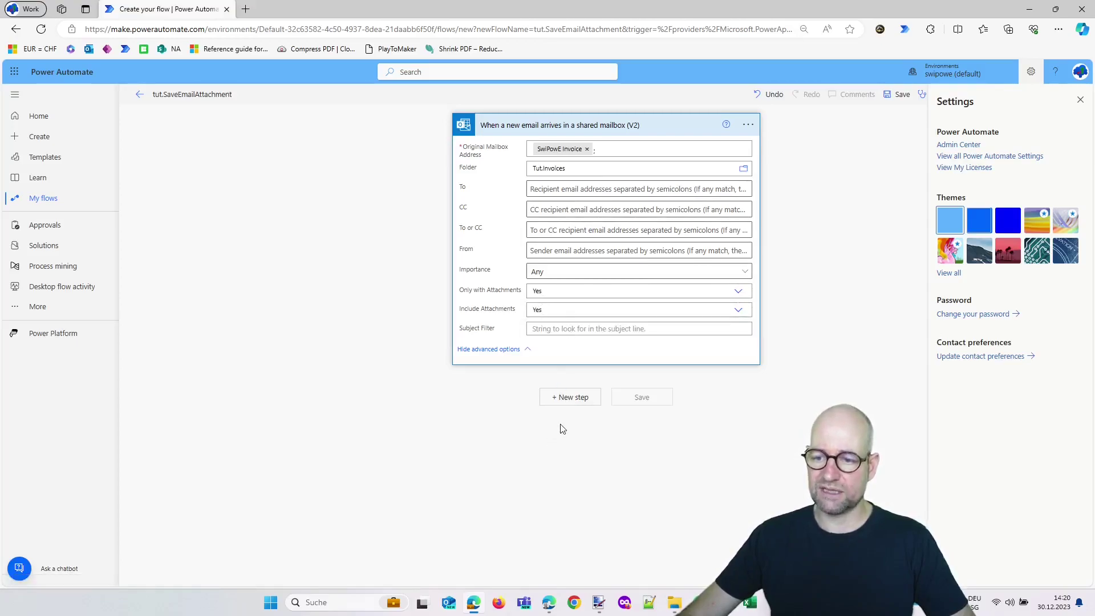
Add a Get Attachment (V2) action after the trigger
click(552, 399)
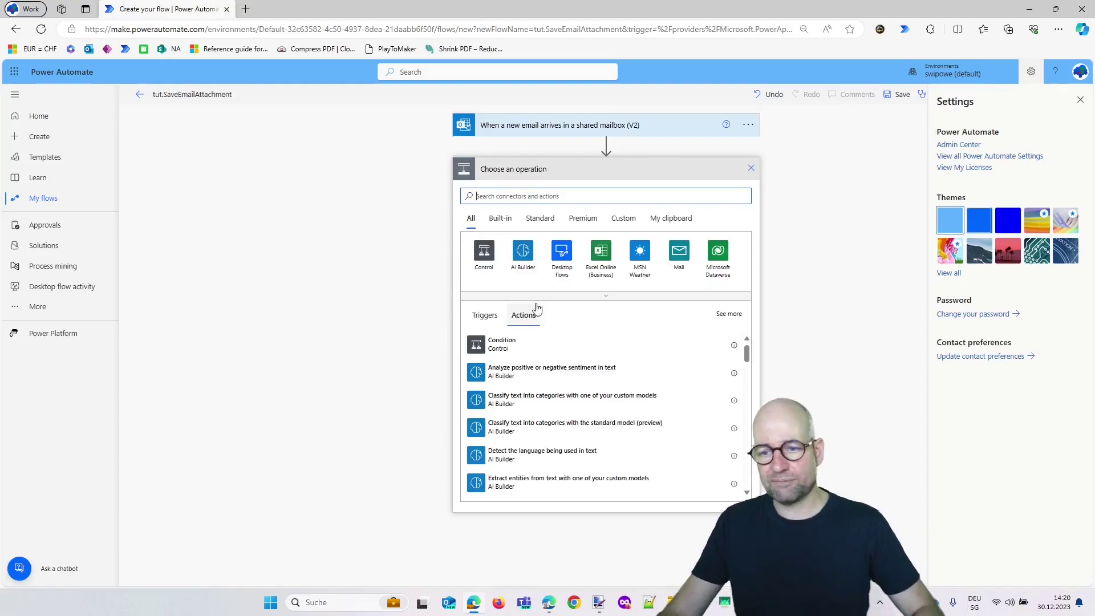
text(get attach)
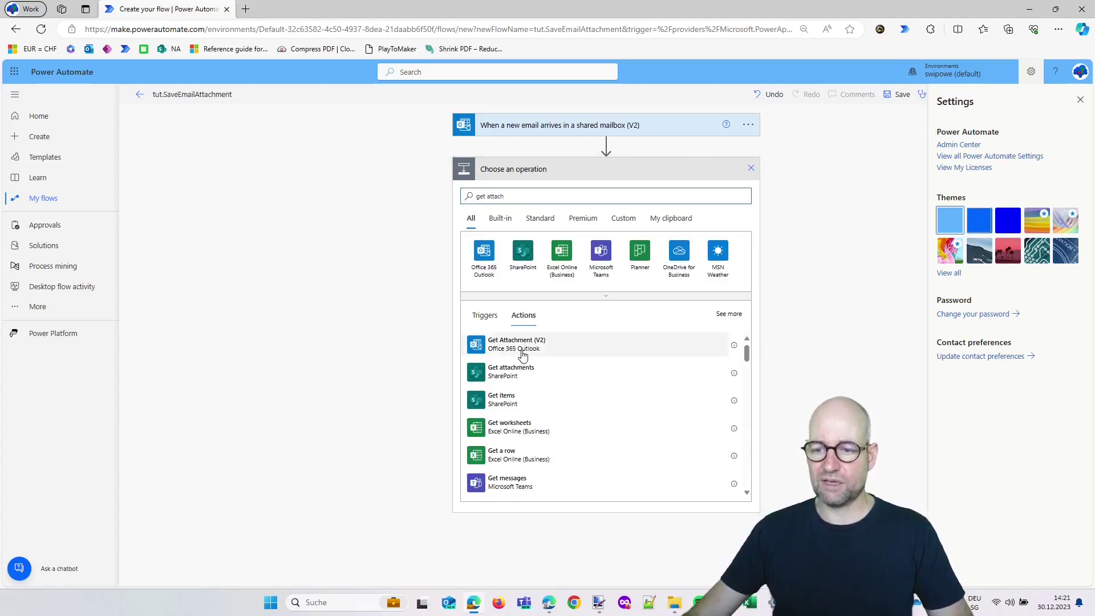
click(520, 357)
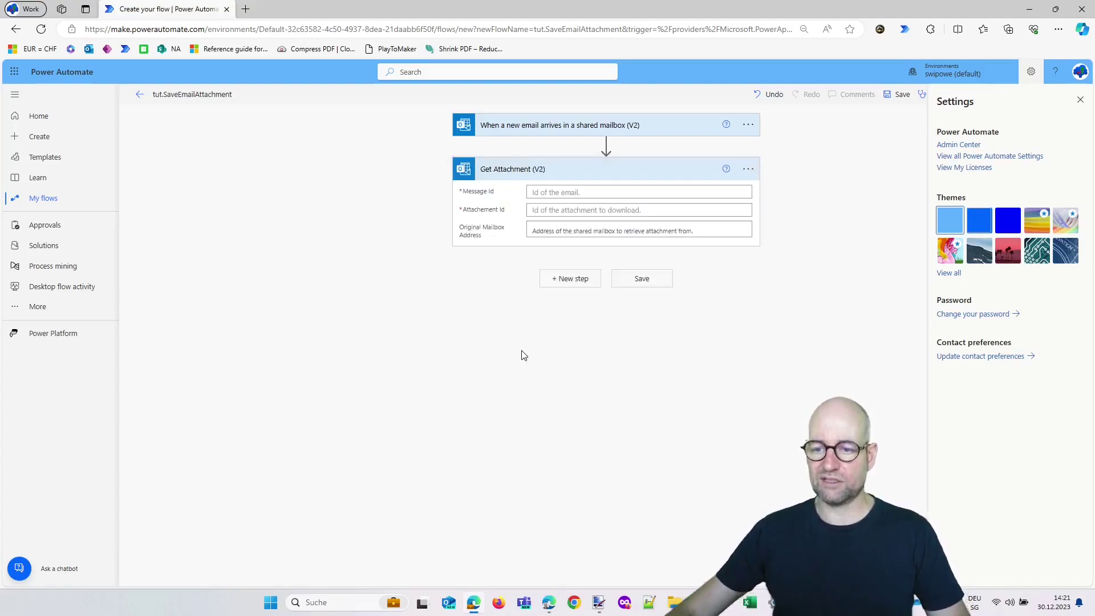
Fill Get Attachment's Message Id and Attachment Id with the trigger's Message Id and Attachments Attachment Id
click(545, 192)
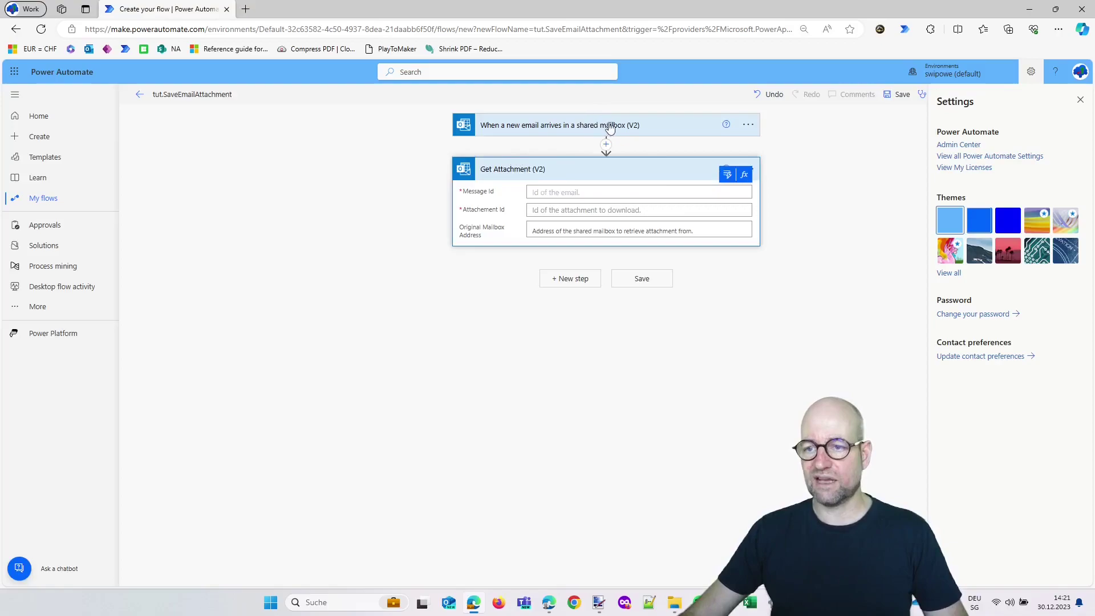
click(726, 176)
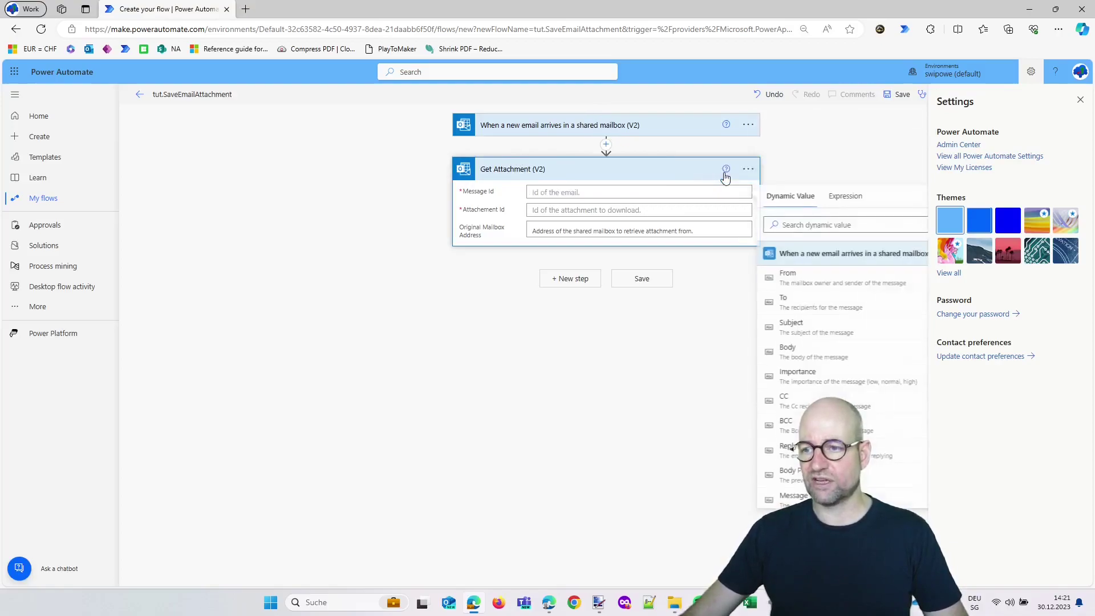
text(message)
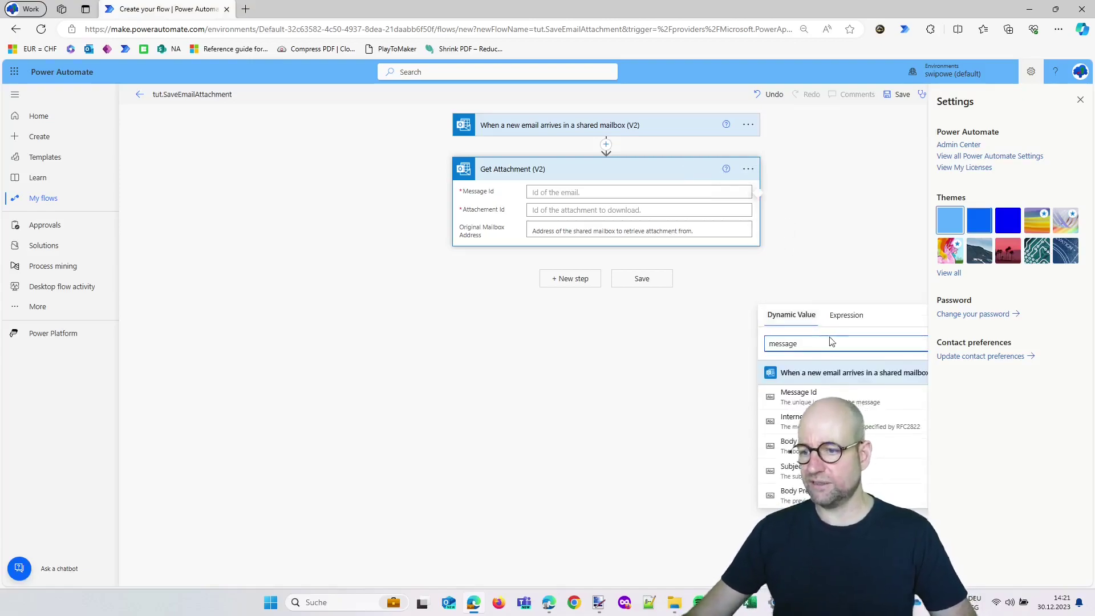
click(799, 394)
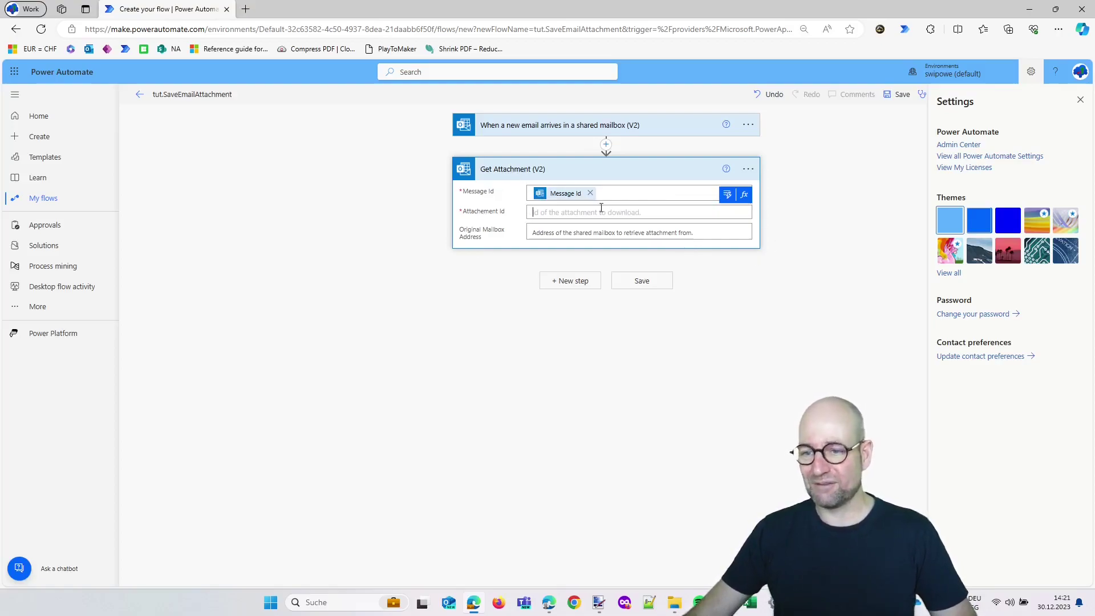
click(726, 194)
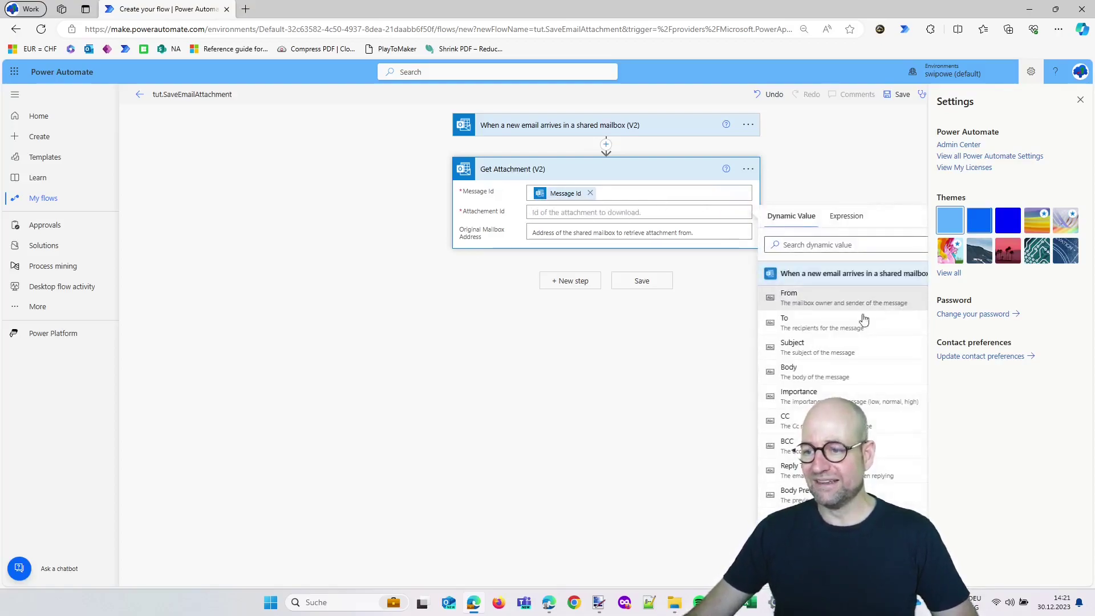
text(attach)
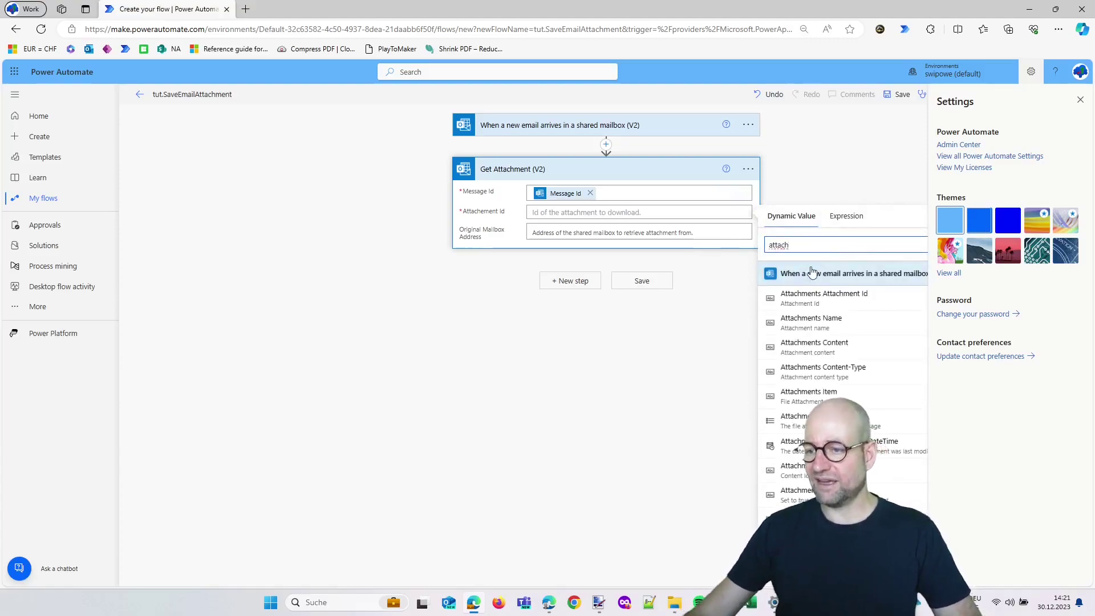
click(830, 300)
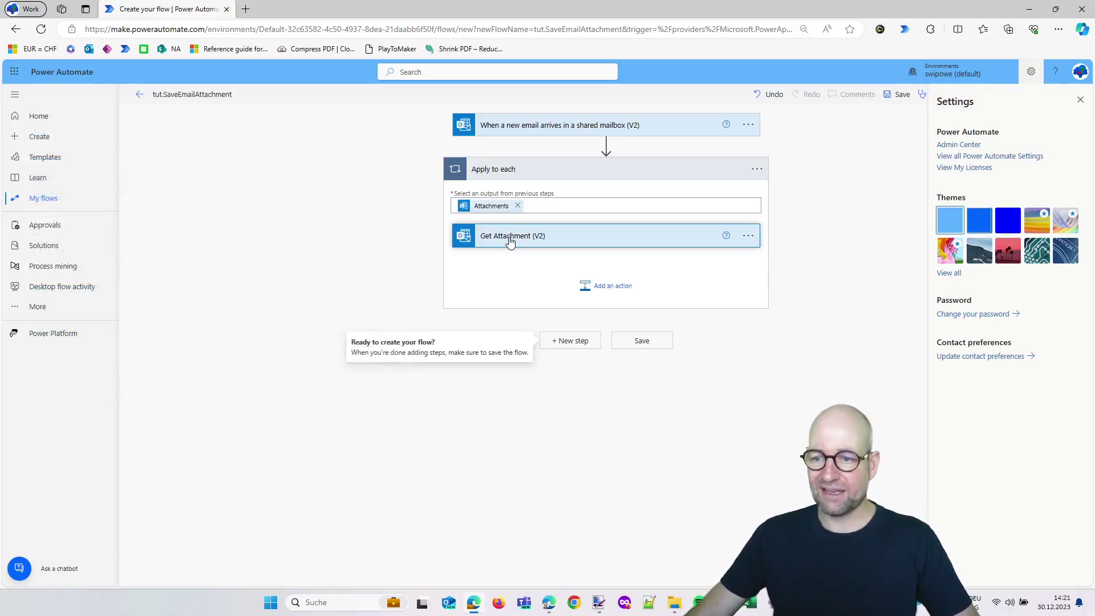
Set Get Attachment (V2)'s Original Mailbox Address to the SwiPowE Invoice shared mailbox
click(511, 242)
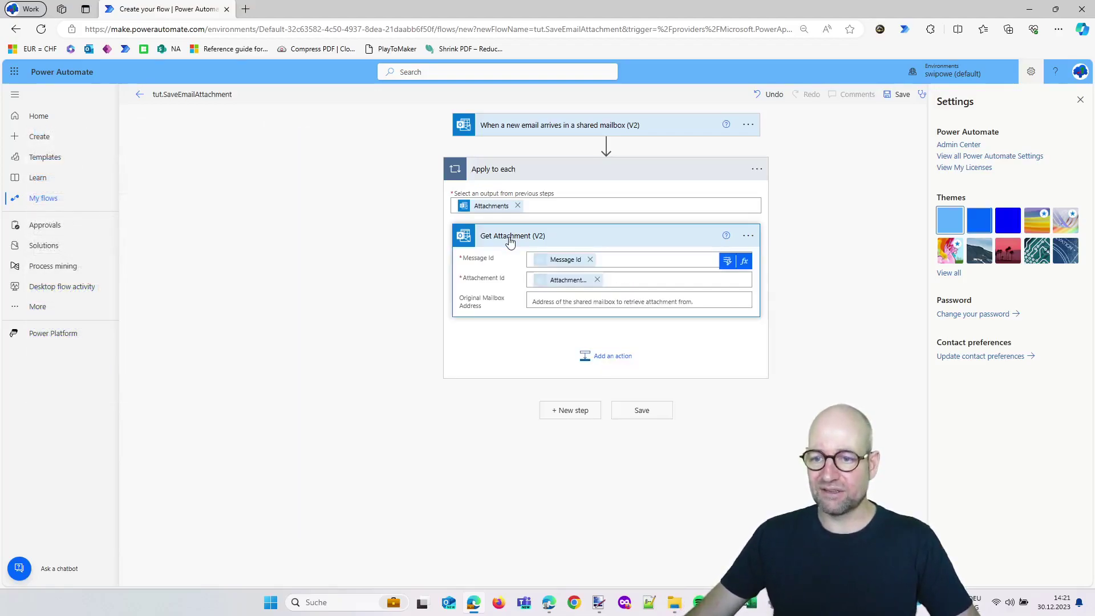
click(546, 299)
text(info)
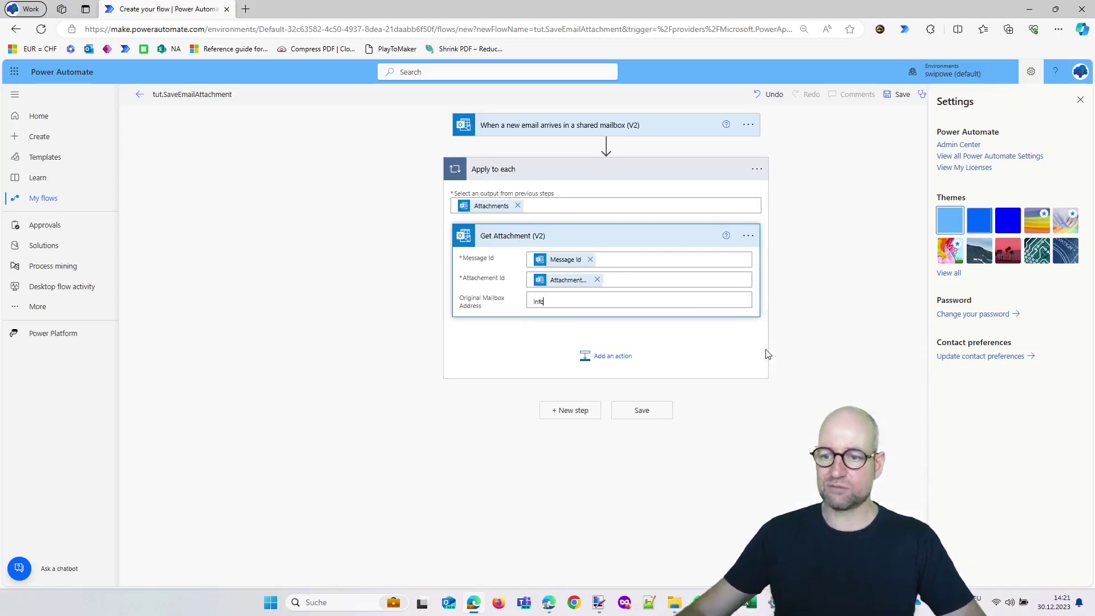
click(565, 325)
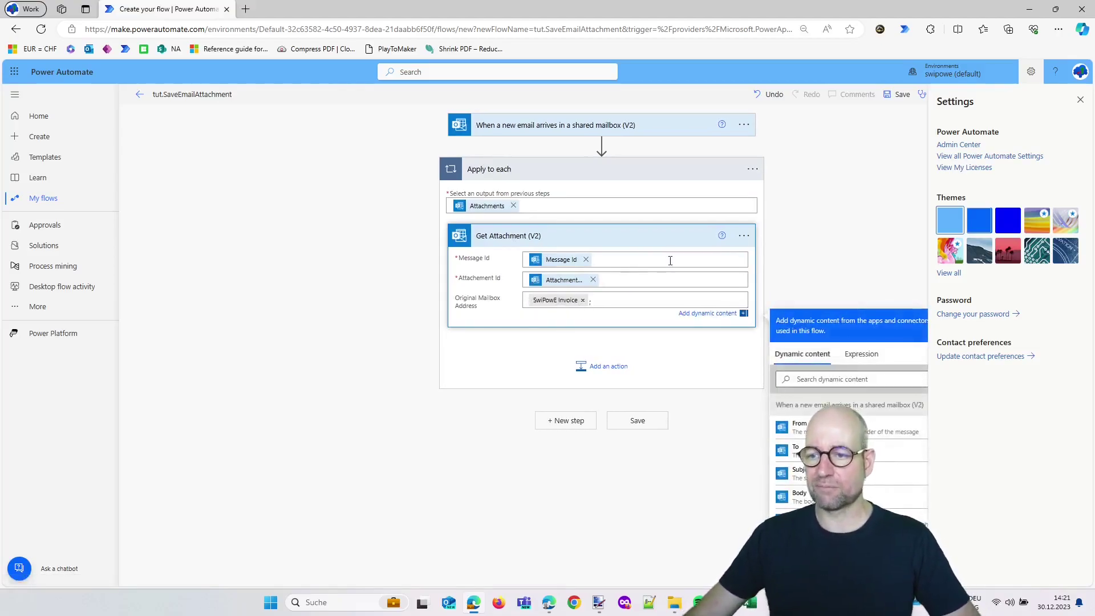
click(629, 236)
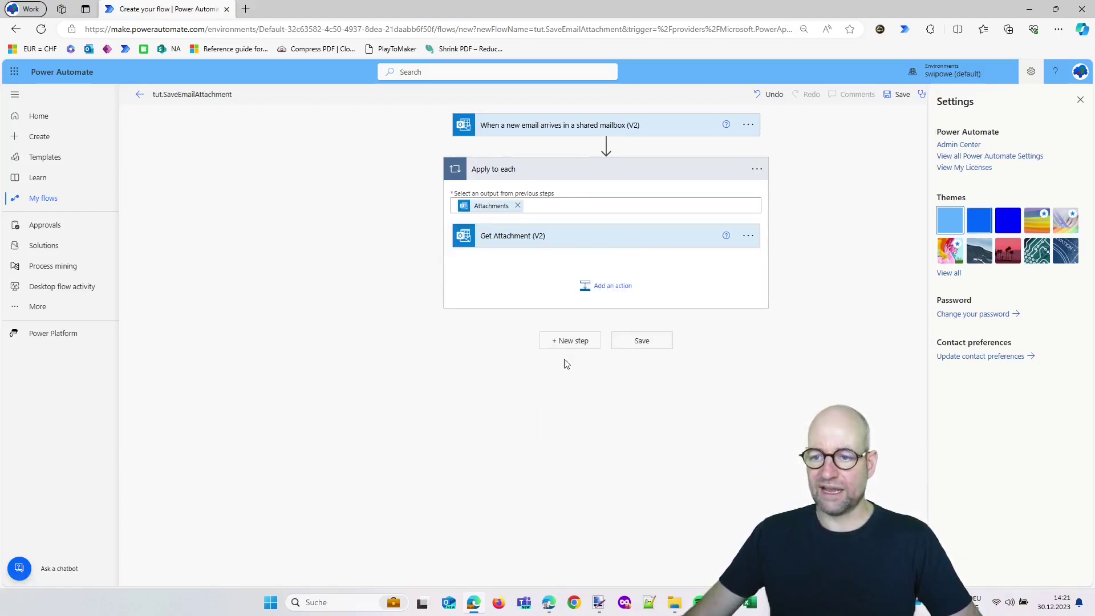
Add a Compose action after Get Attachment (V2) inside the loop
click(601, 296)
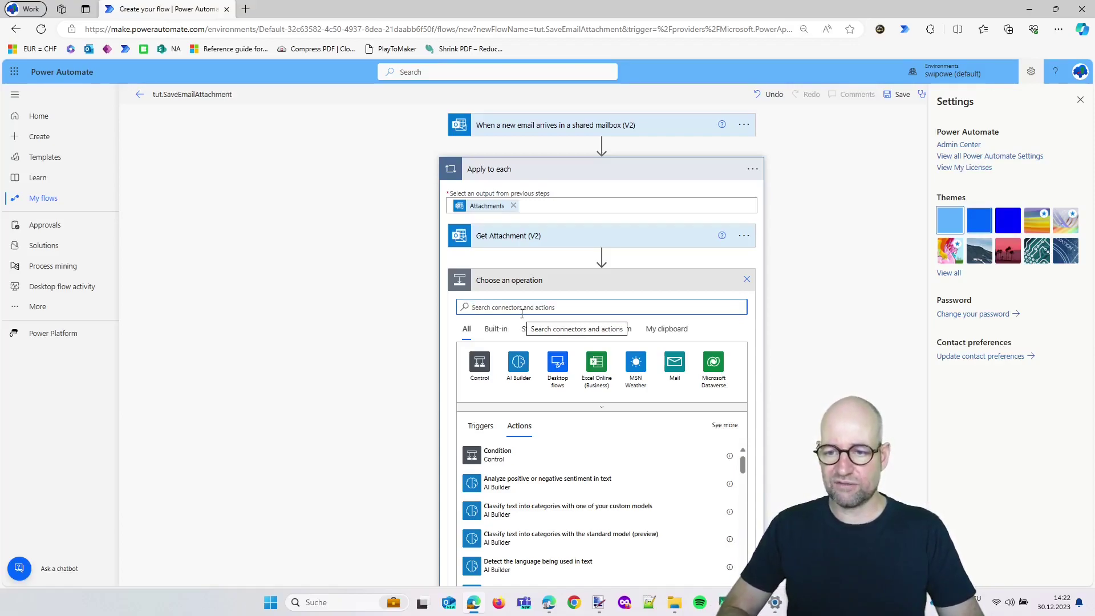
text(compose)
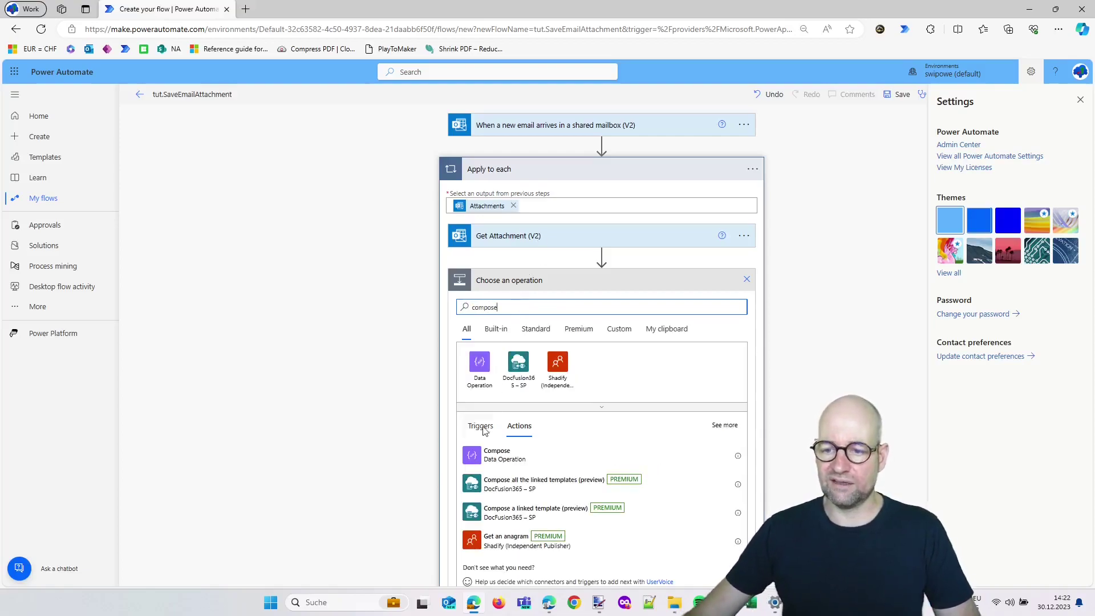
click(500, 457)
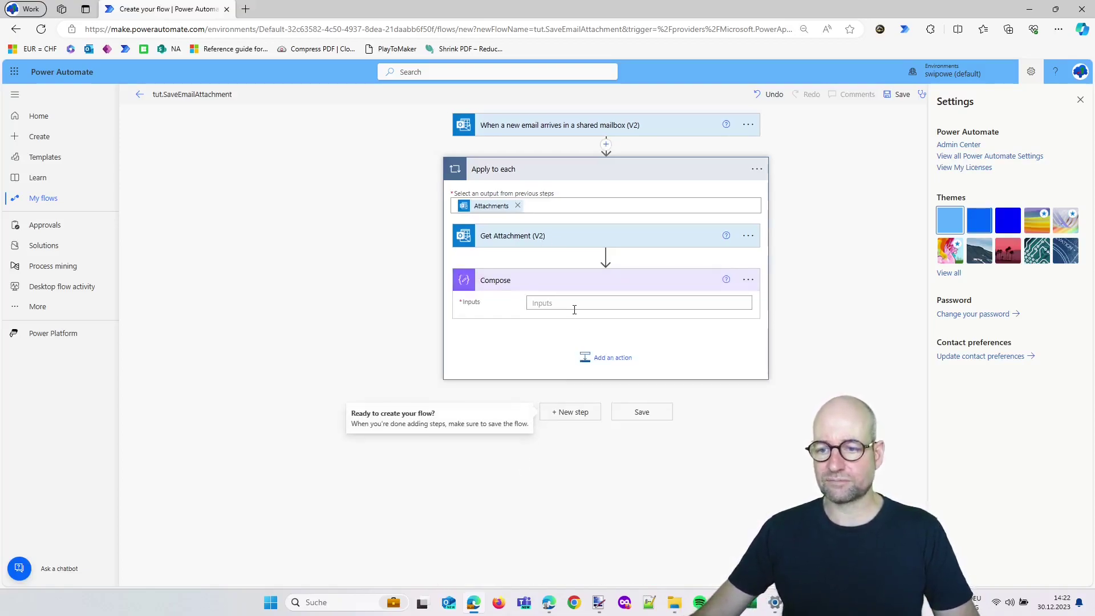
In the Compose Inputs expression editor, start split() with the attachment's Name
click(593, 303)
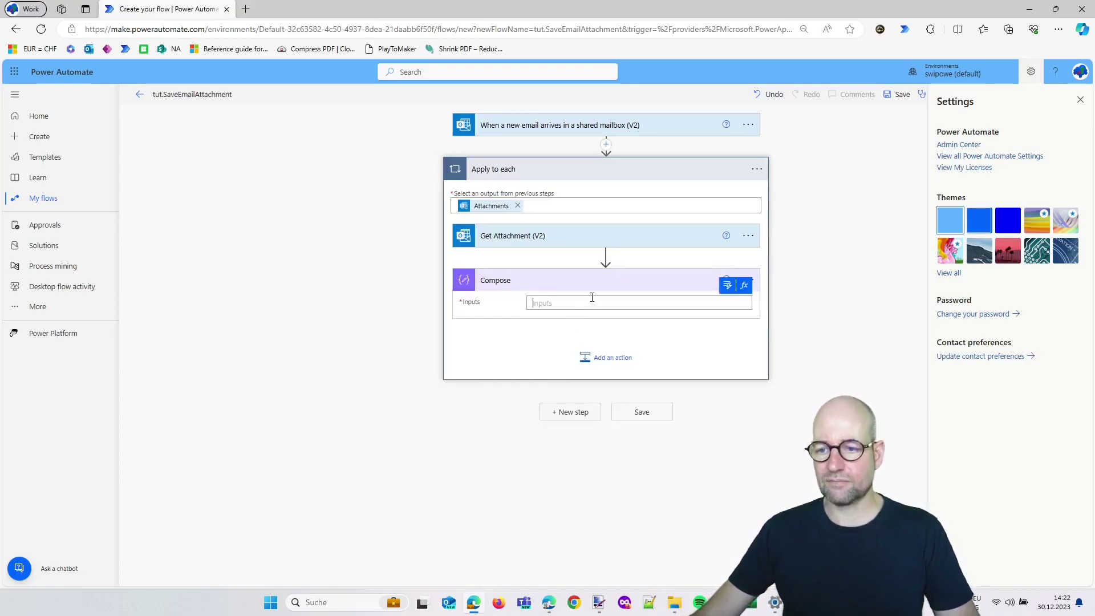
click(739, 287)
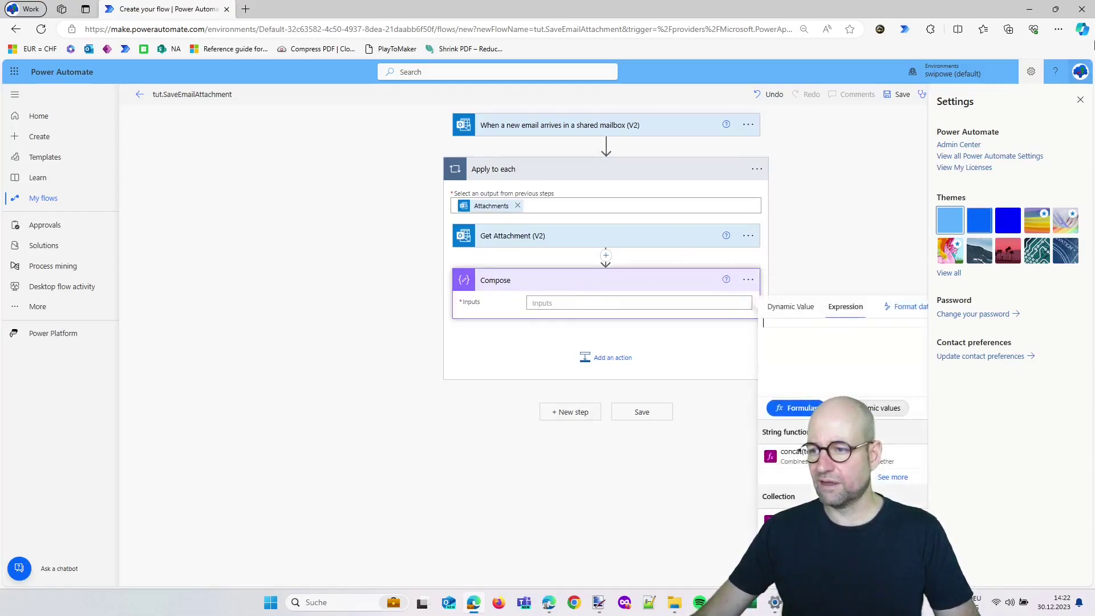
click(1080, 99)
click(730, 304)
click(742, 286)
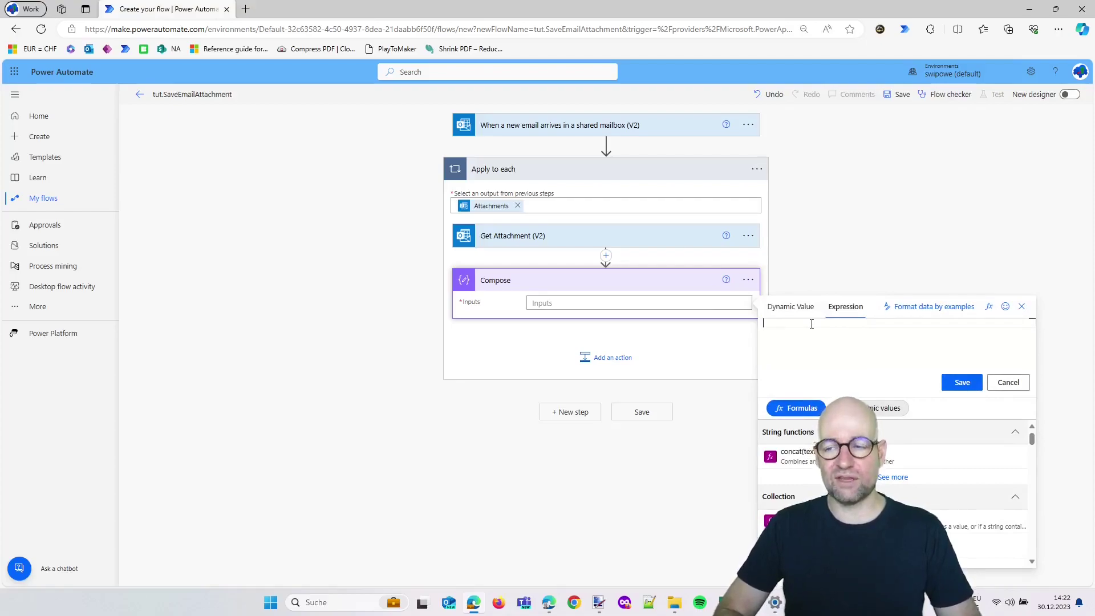
text(split()
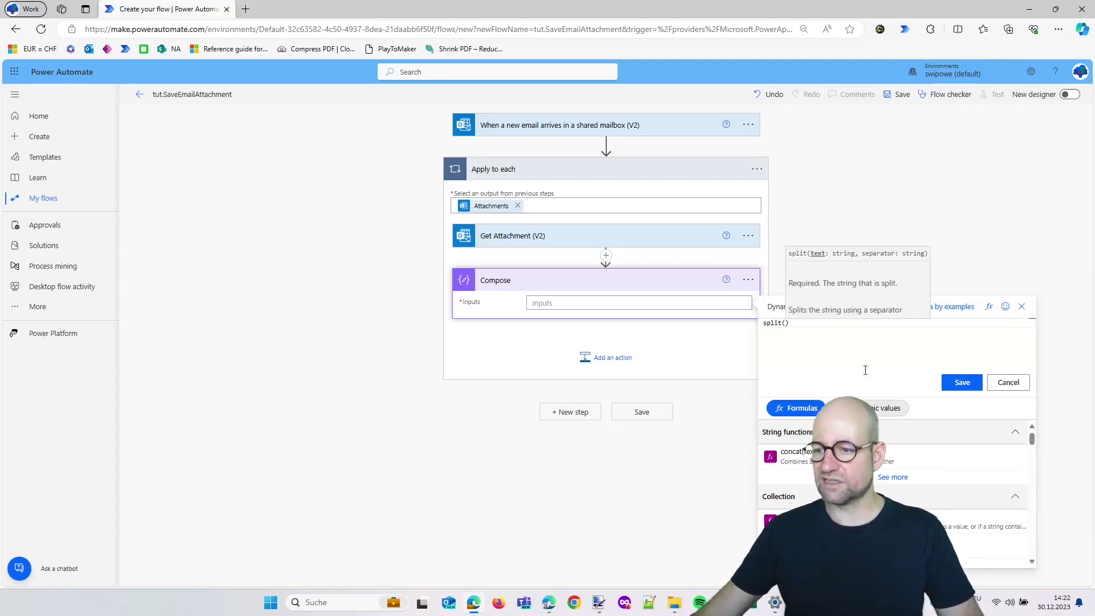
click(875, 409)
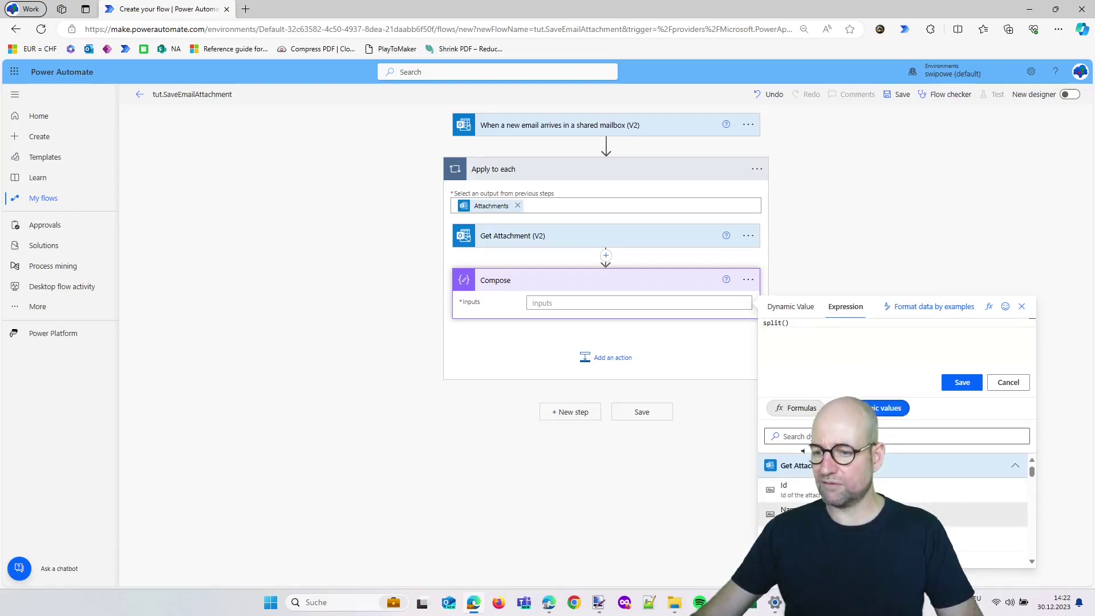
click(907, 513)
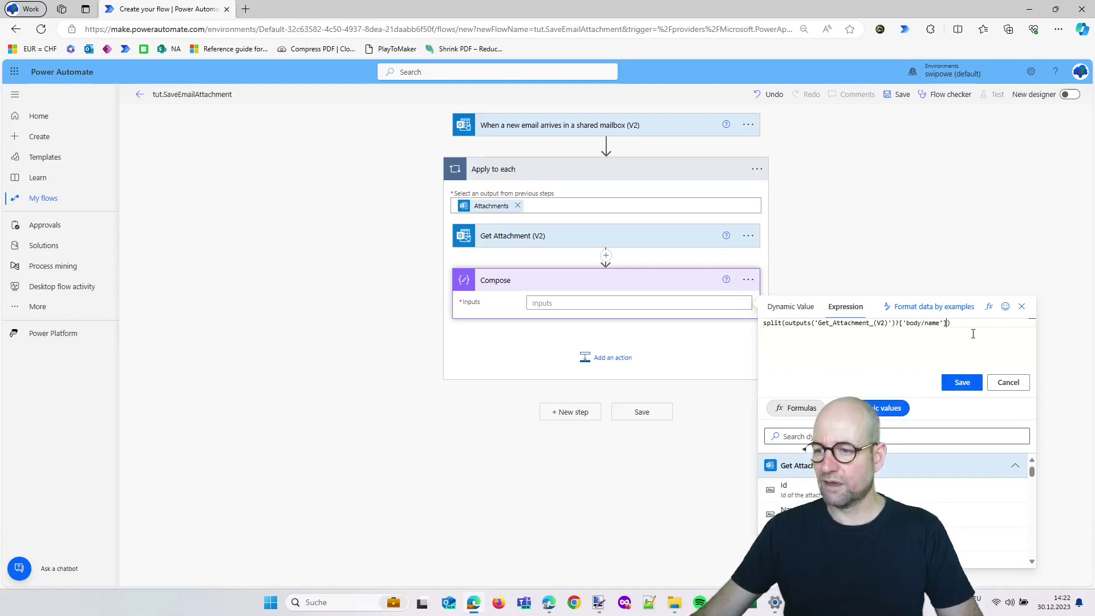
Complete the expression as last(split(Name,'.')) and save it into the Compose Inputs
text(,)
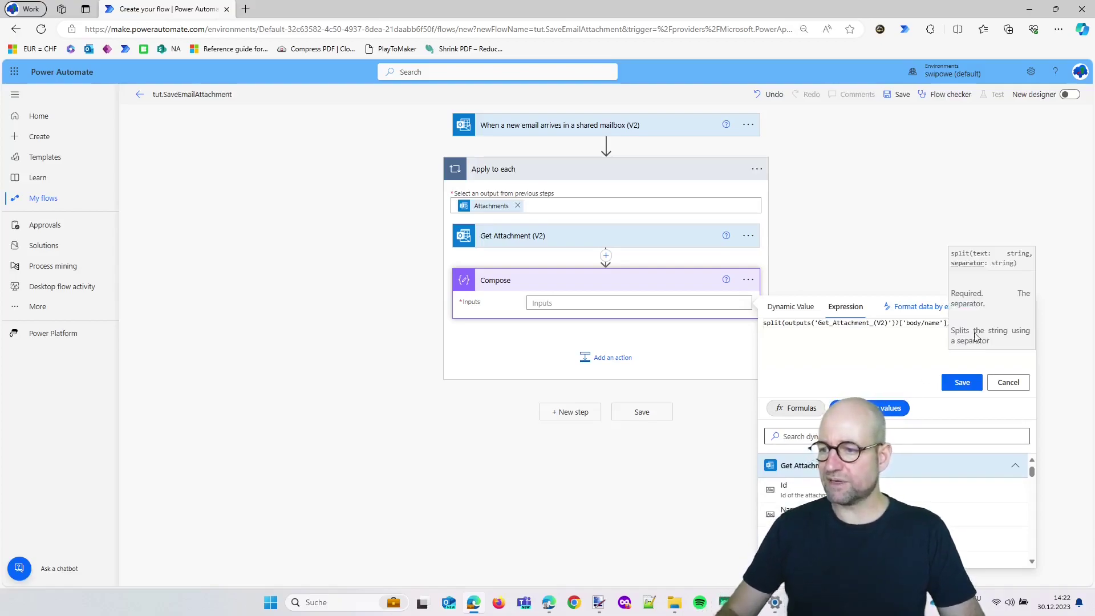
click(853, 362)
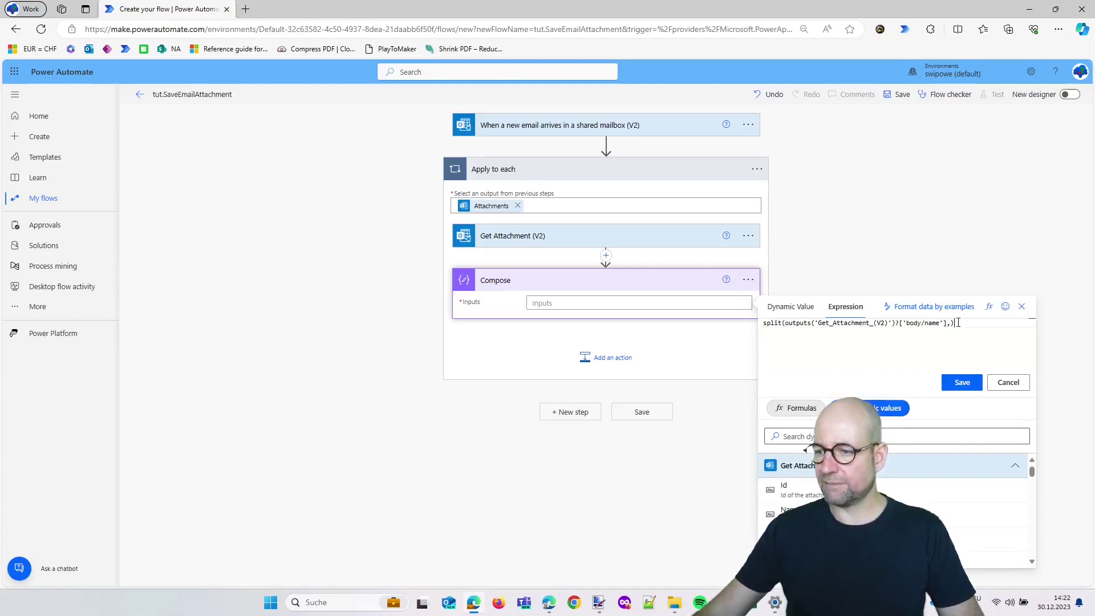
key(Left)
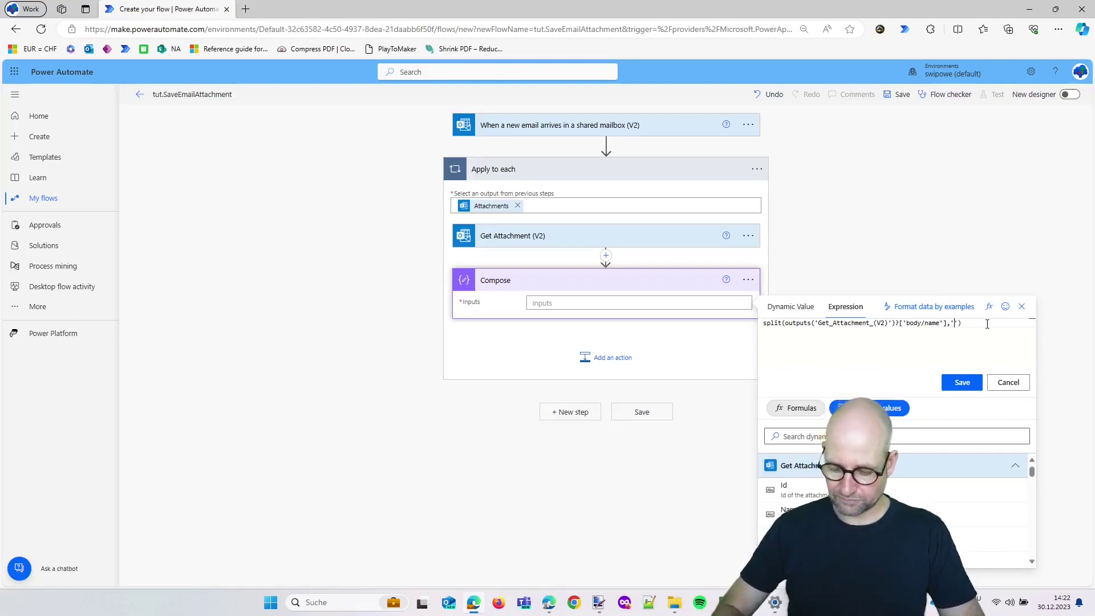
text('.)
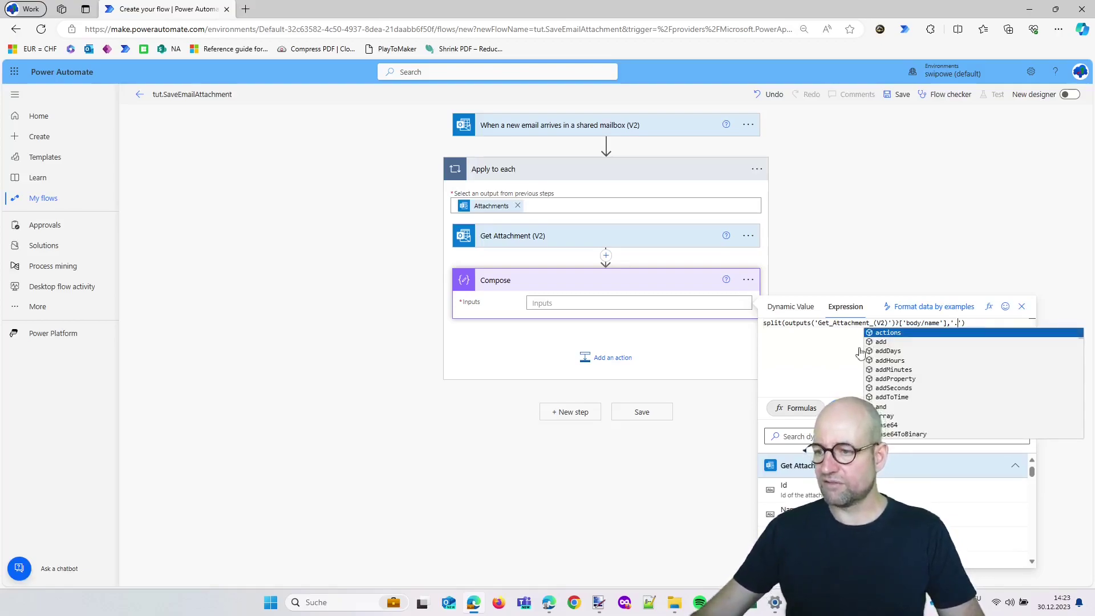
click(905, 350)
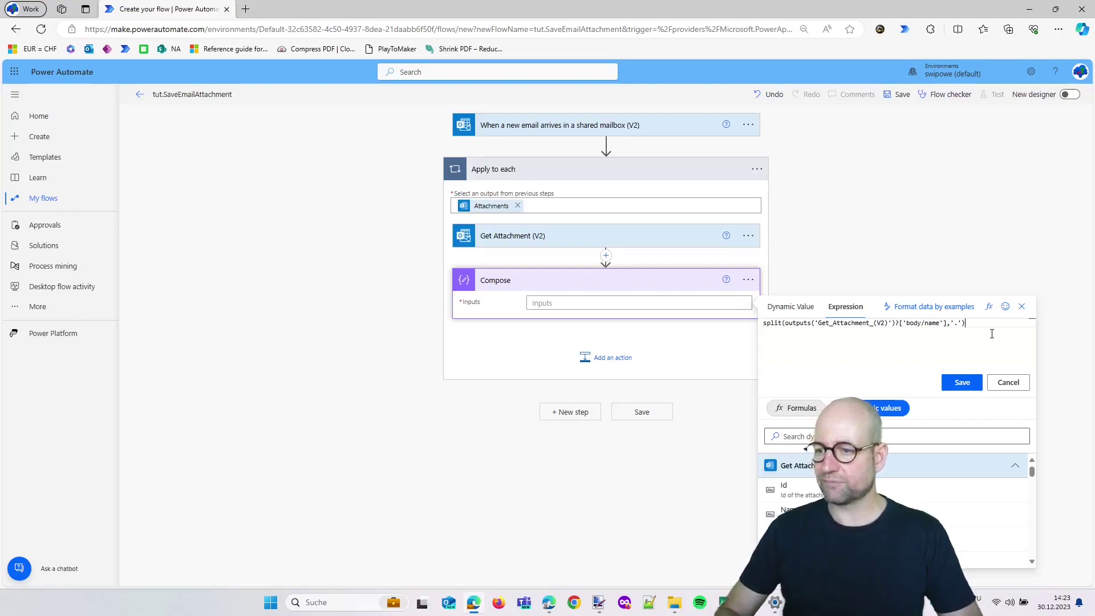
text(lat)
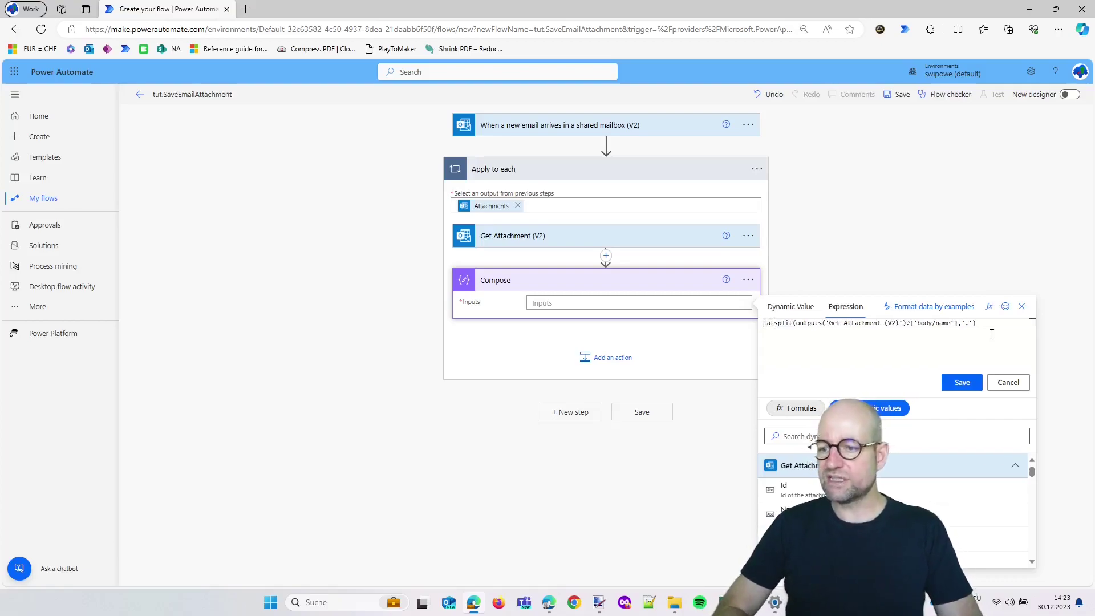
key(BackSpace)
text(st()
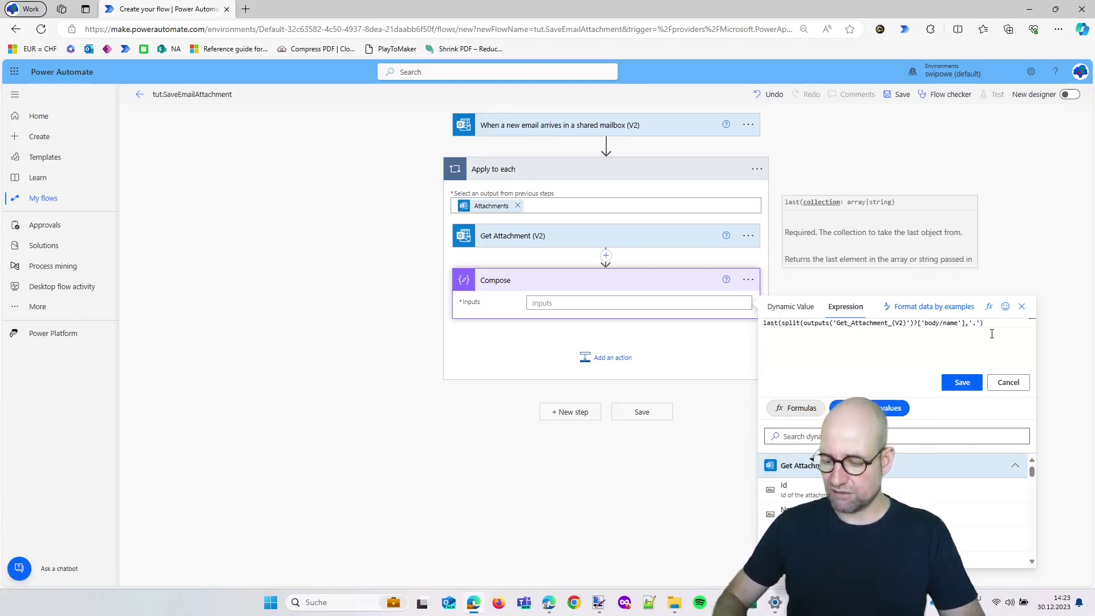
click(992, 334)
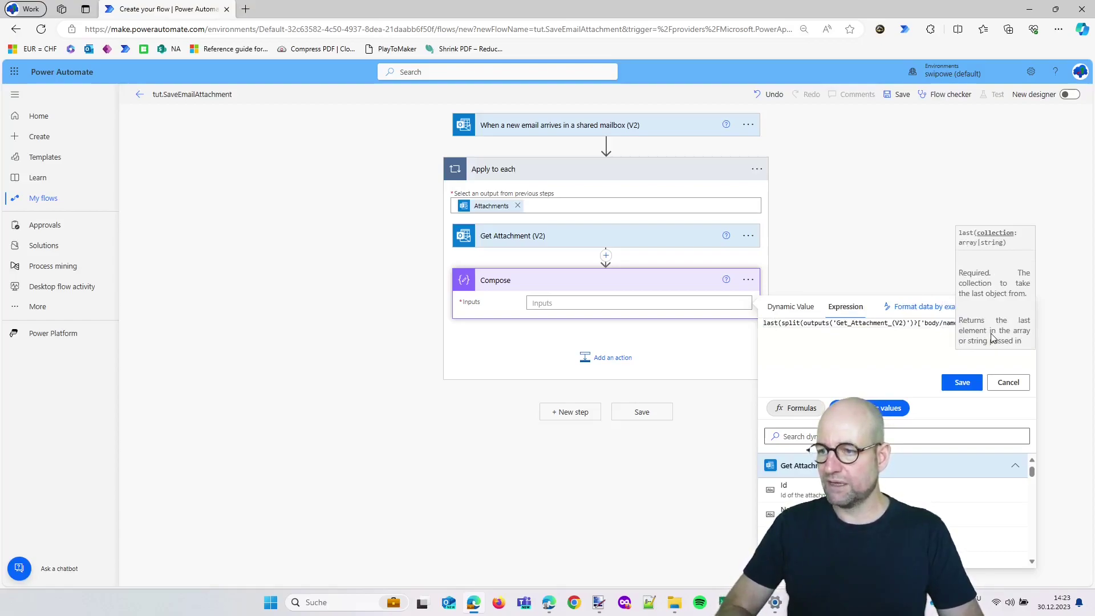
text())
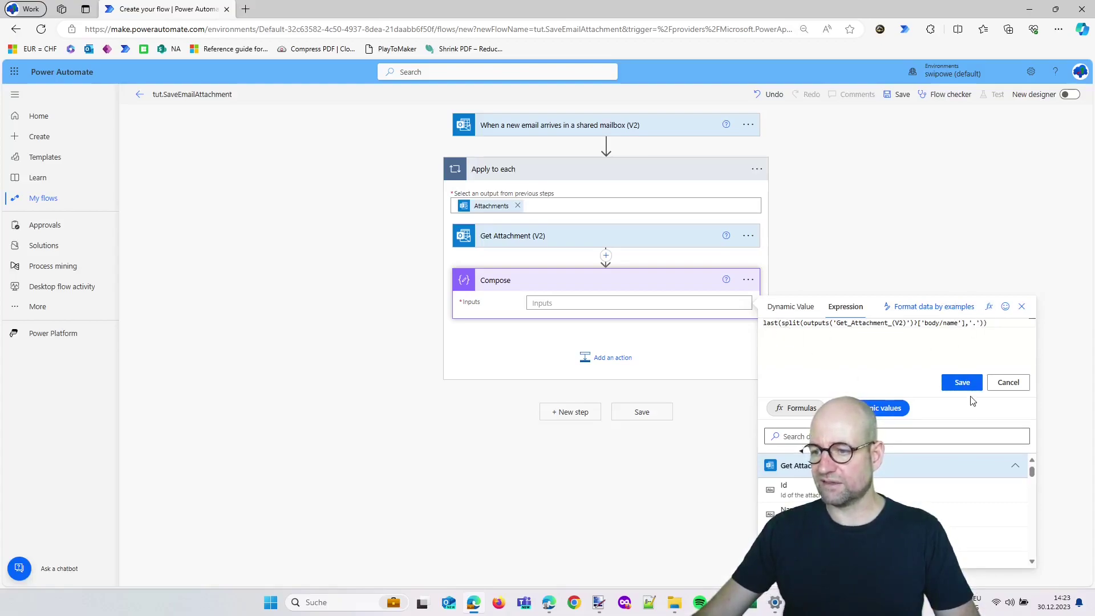
click(964, 382)
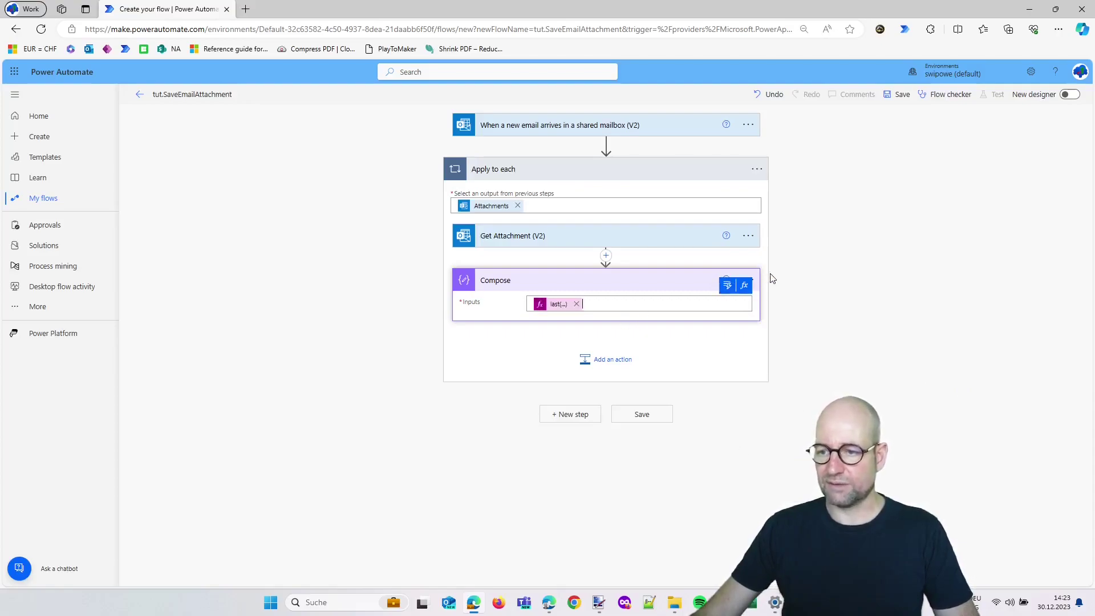
Rename the Compose step to cmpFileExtension and add a new action below it
click(752, 286)
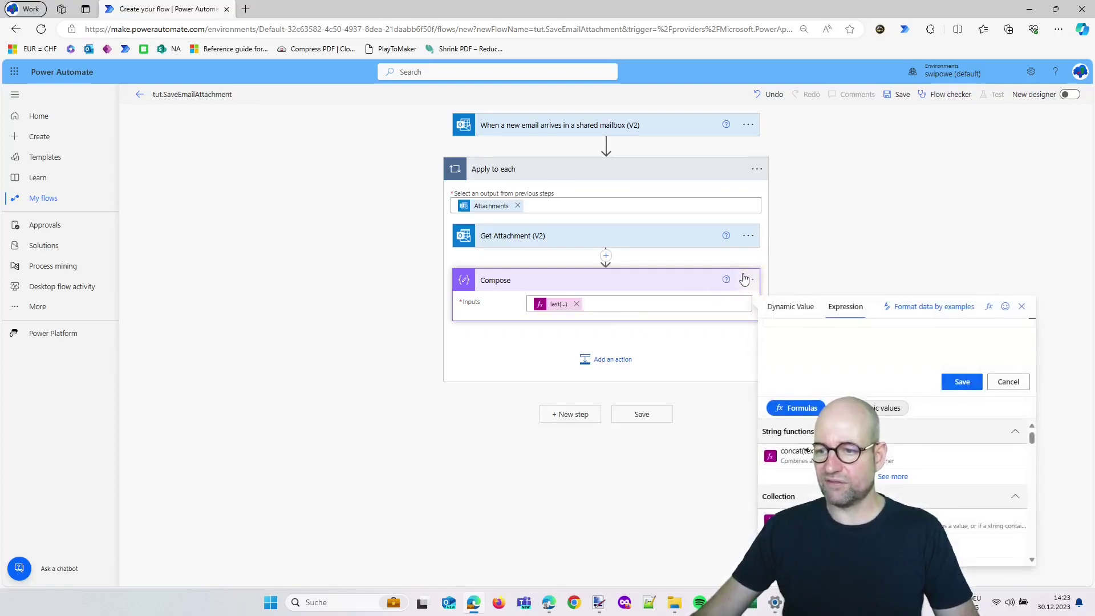
click(748, 285)
click(749, 281)
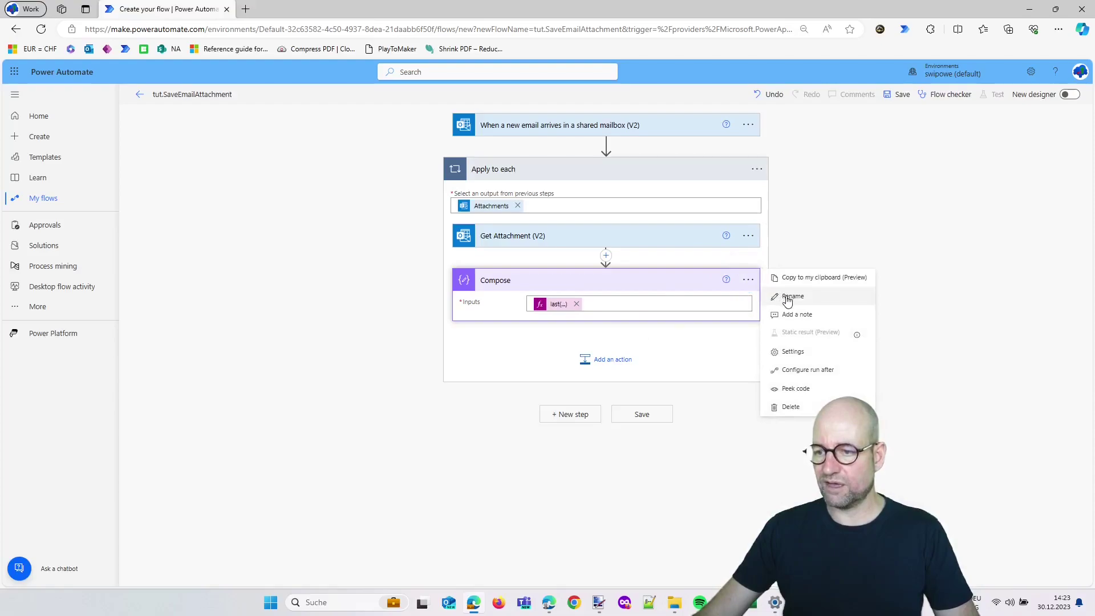
click(782, 296)
text(cmp)
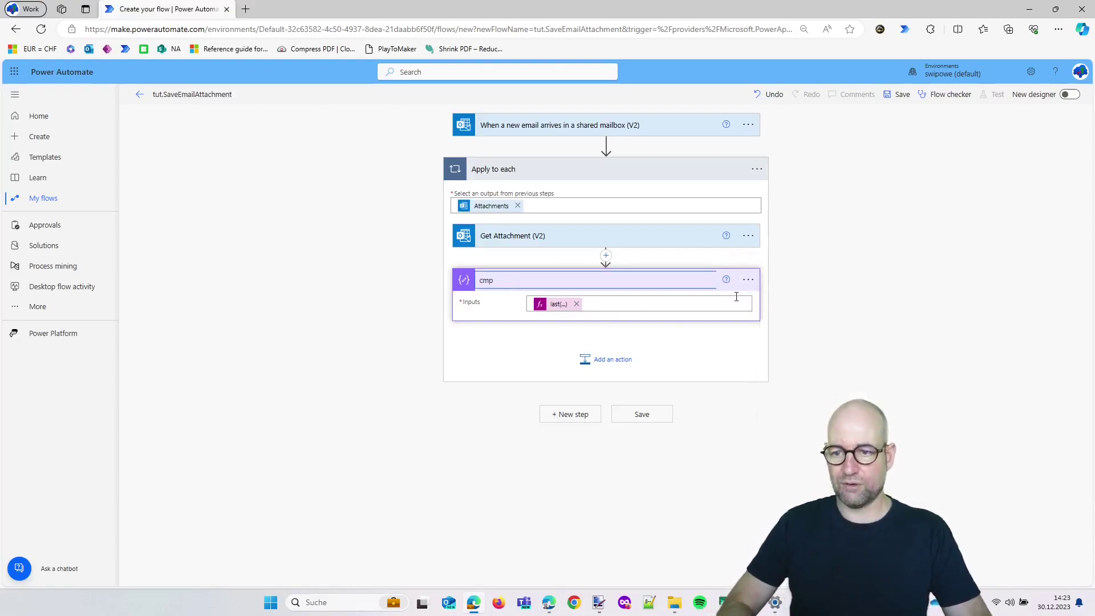
text(FileExtension)
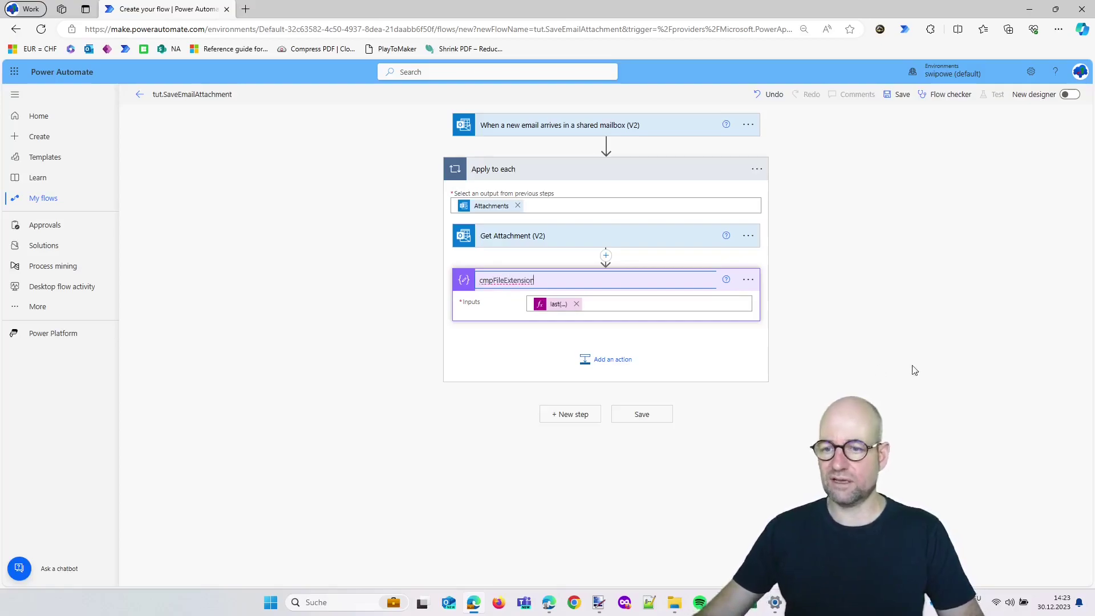
click(913, 370)
click(604, 363)
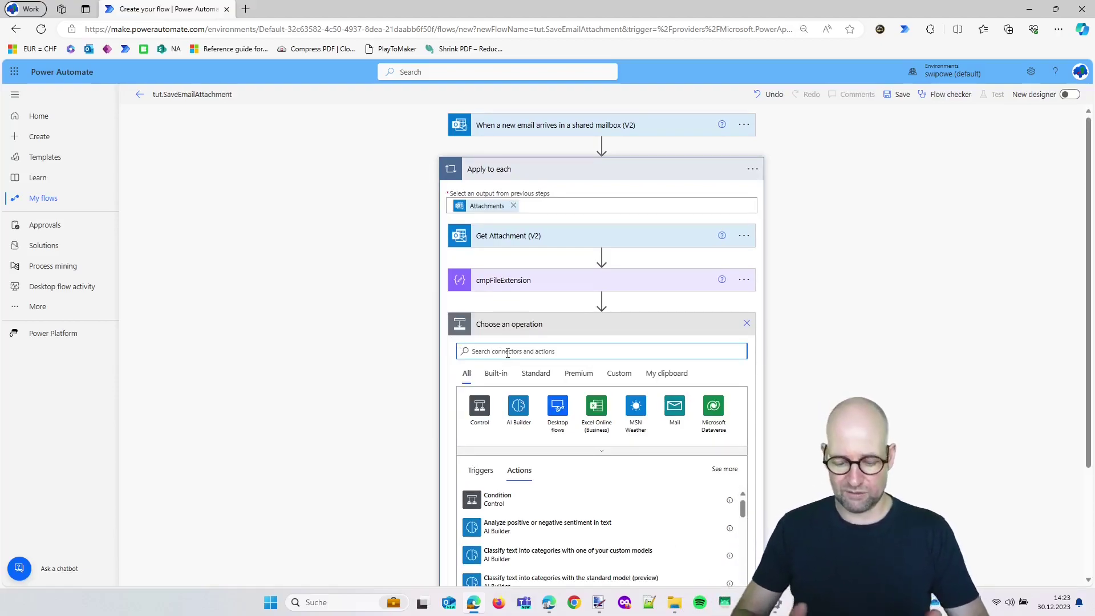
Add a Condition checking that cmpFileExtension Outputs is equal to pdf
click(494, 499)
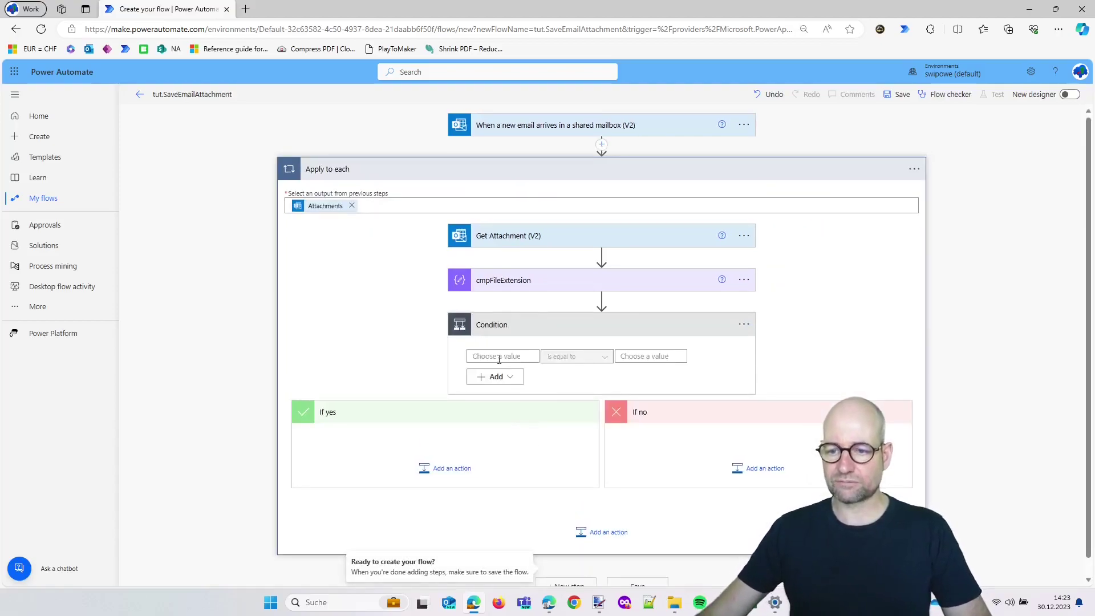
click(503, 356)
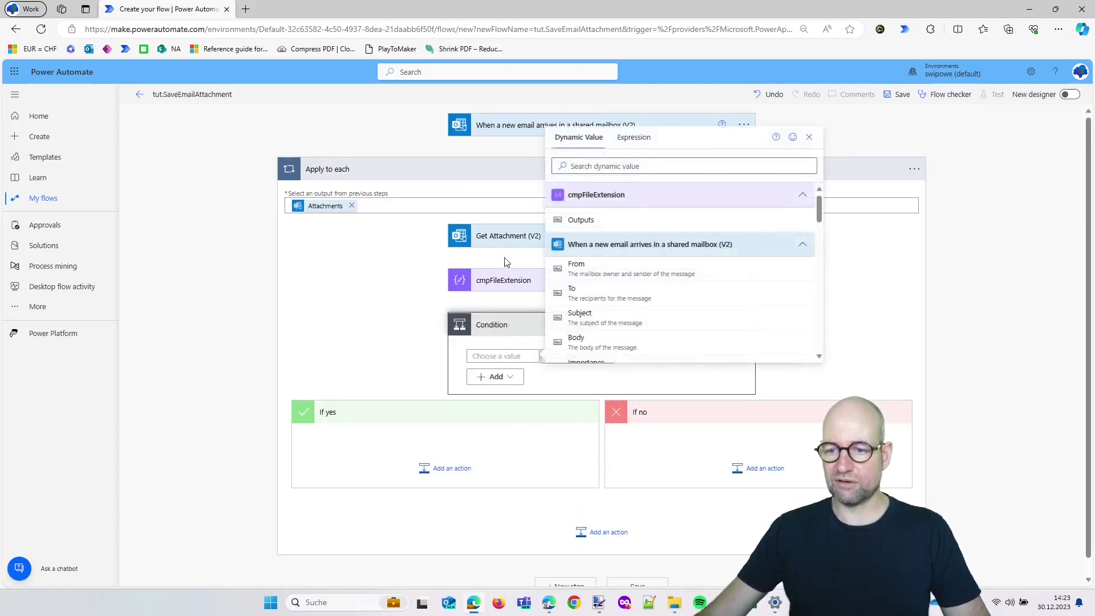
click(583, 221)
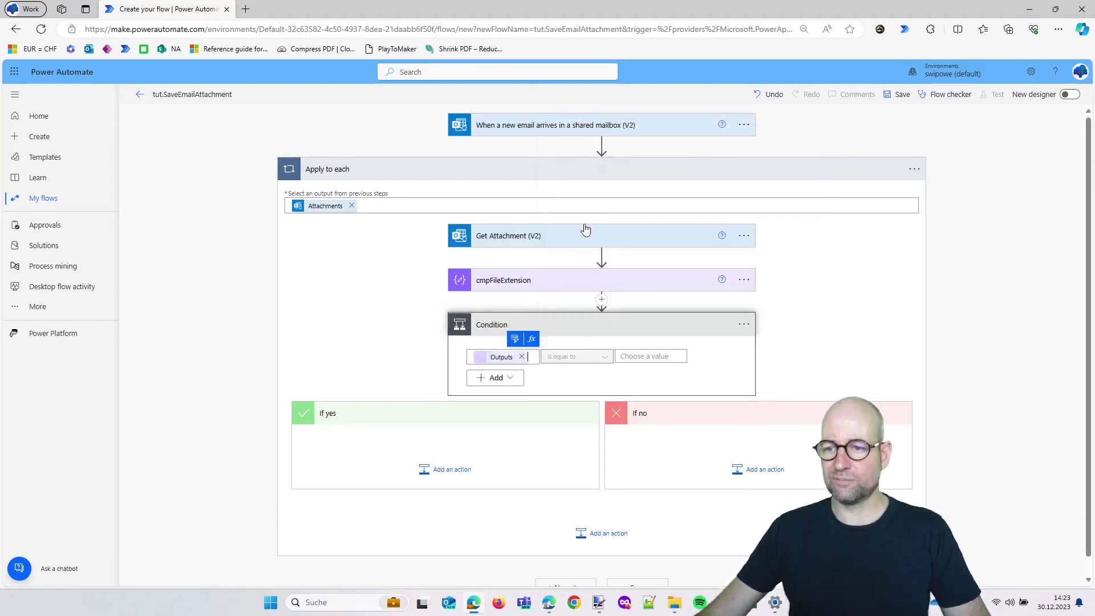
click(648, 359)
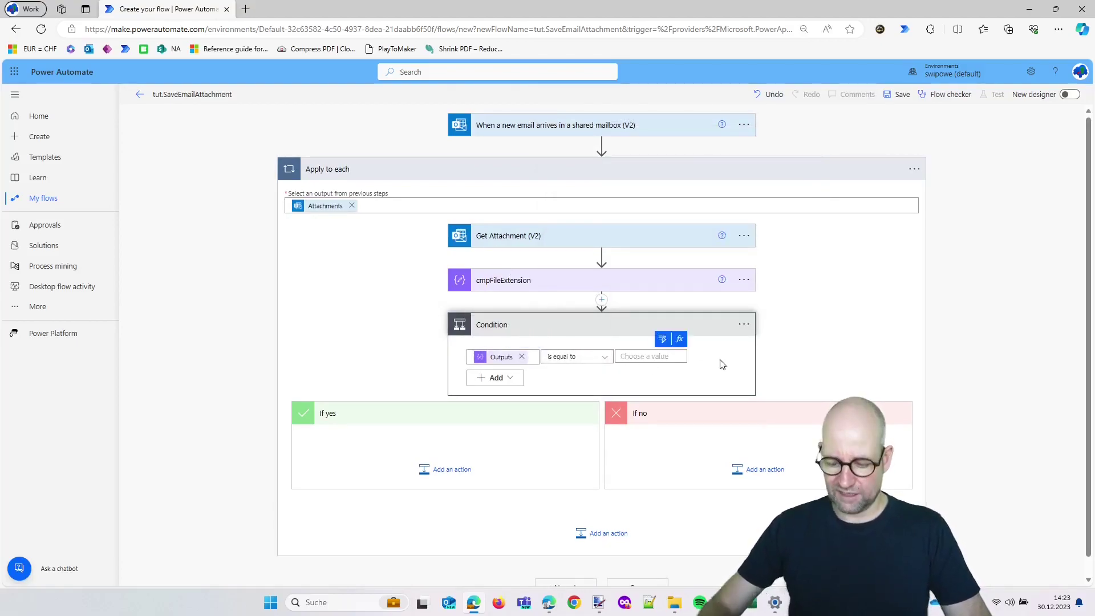
text(pdf)
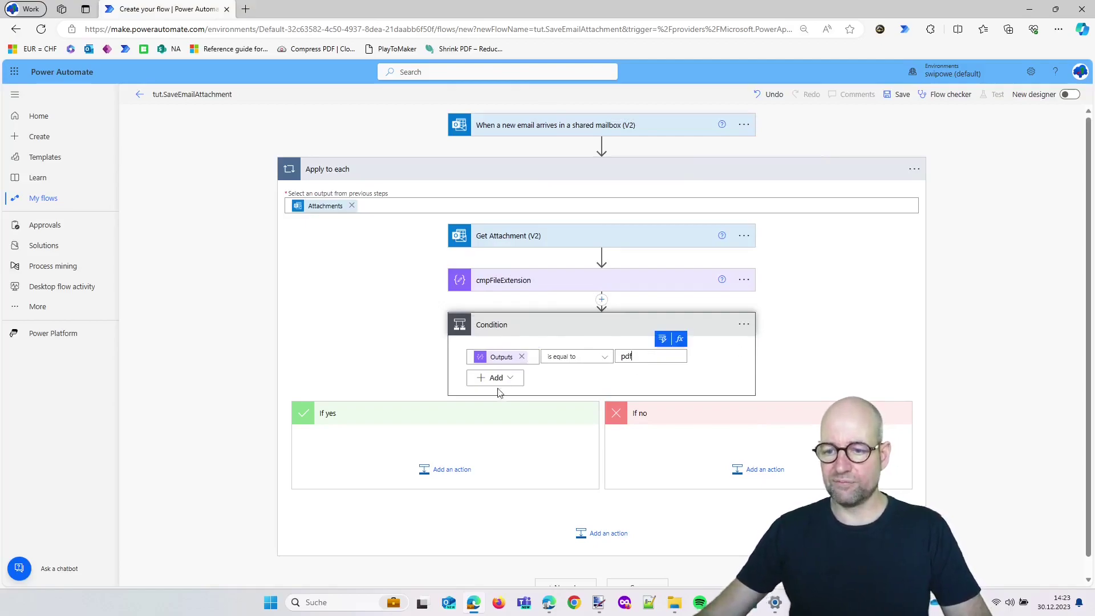
Add a second Or row: cmpFileExtension Outputs is equal to PDF
click(502, 378)
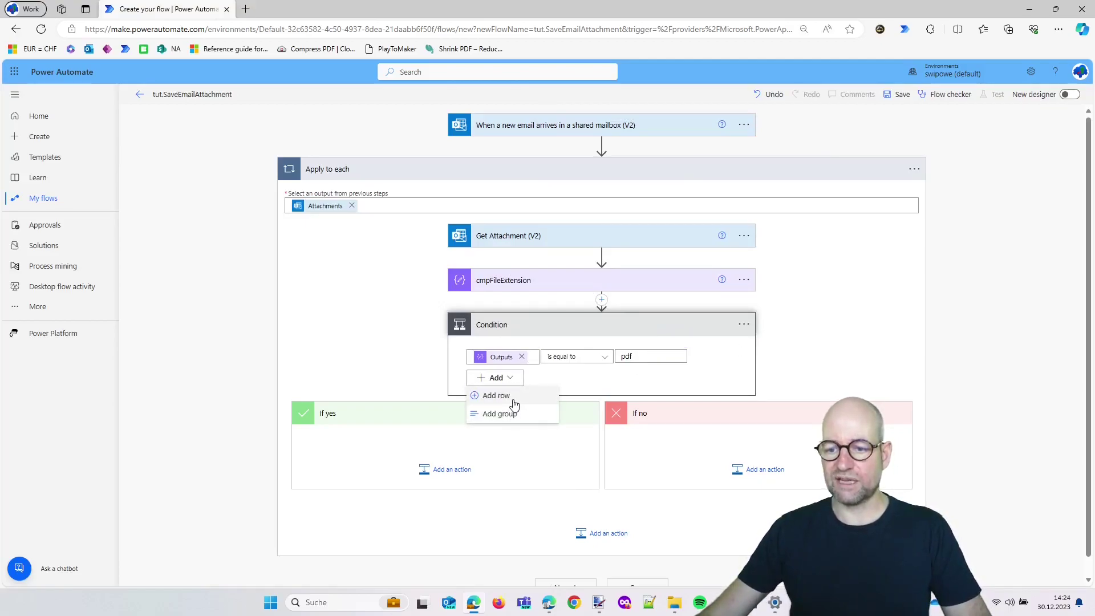
click(513, 397)
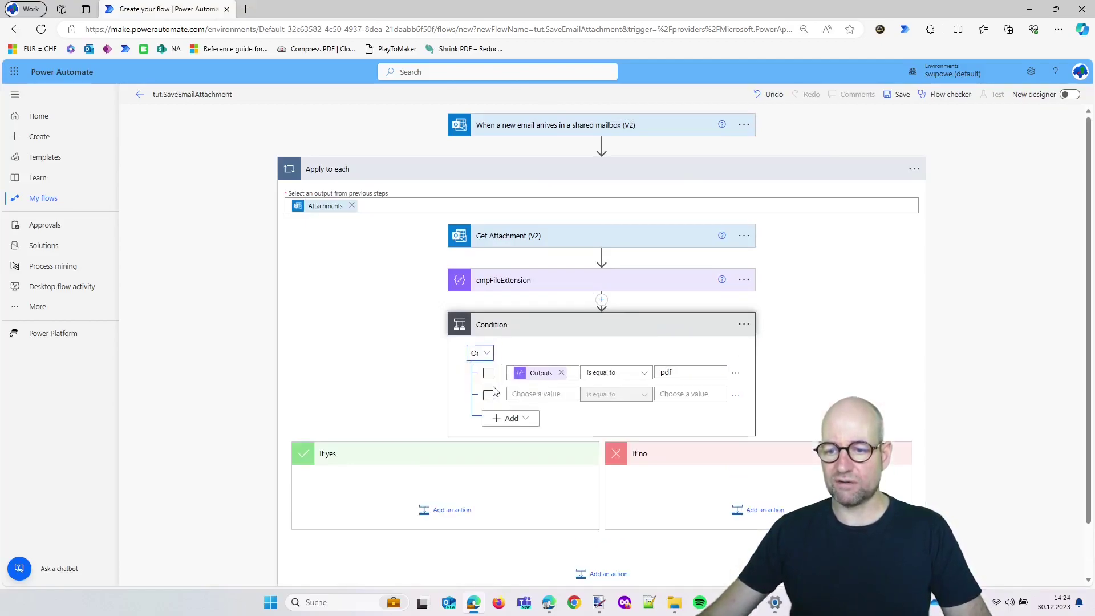
click(535, 393)
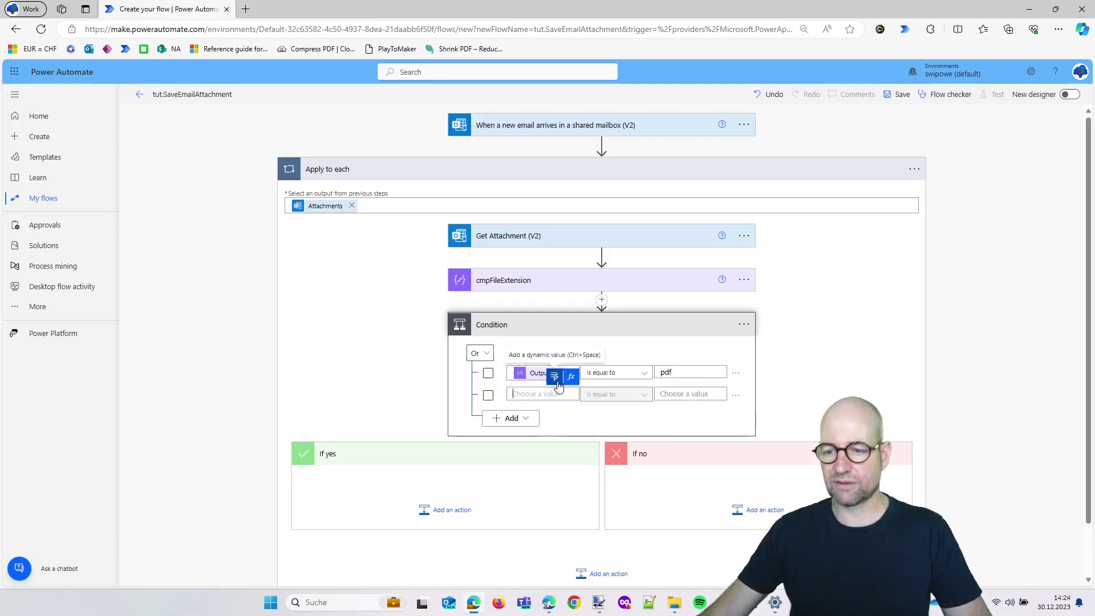
click(556, 382)
click(636, 227)
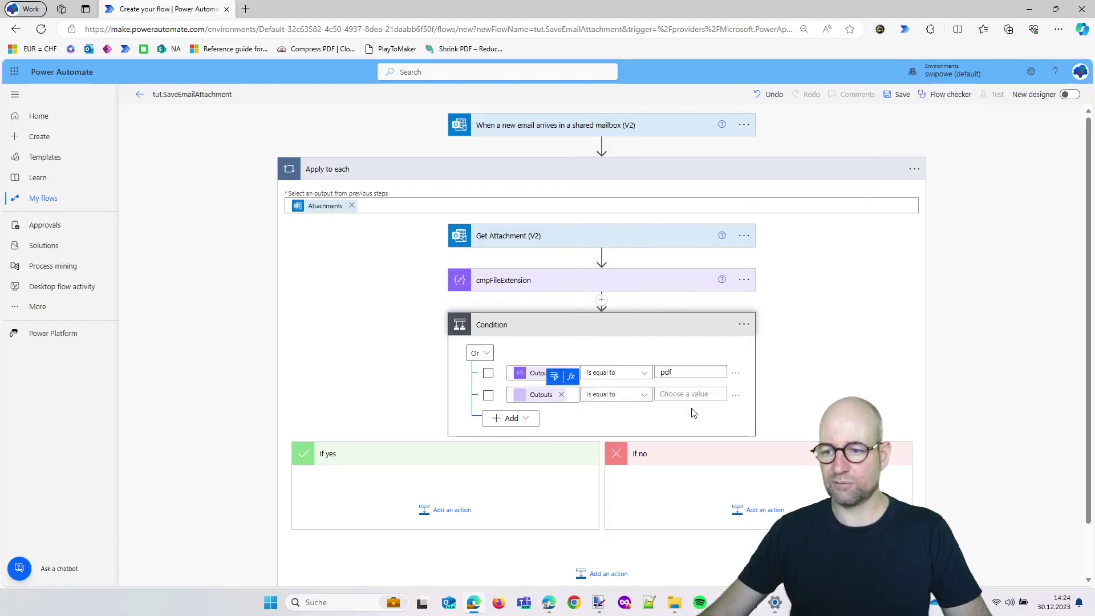
click(683, 394)
text(PDF)
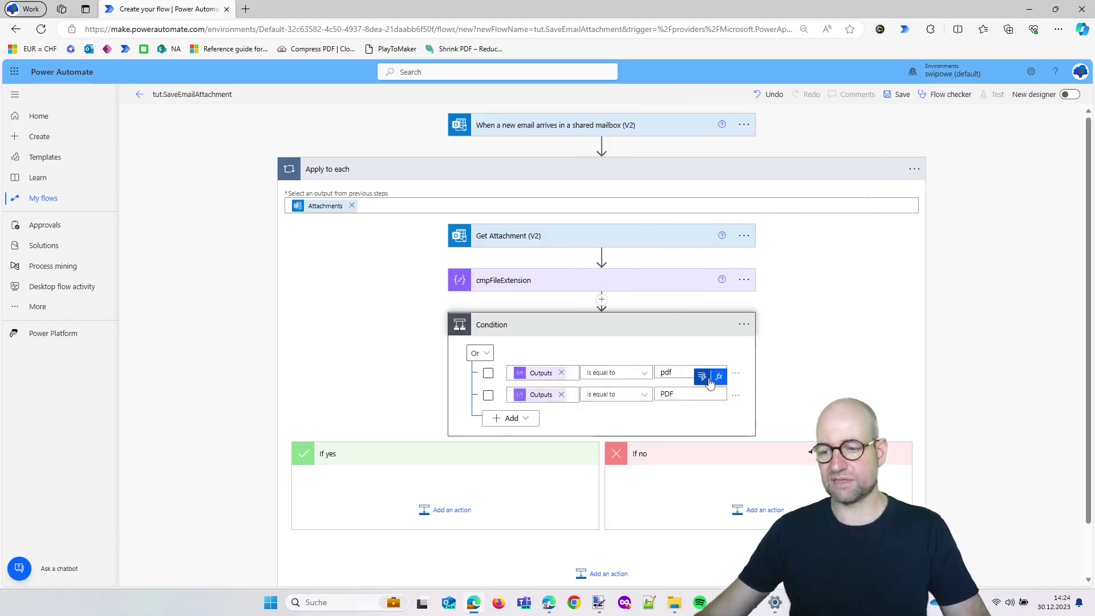
click(794, 375)
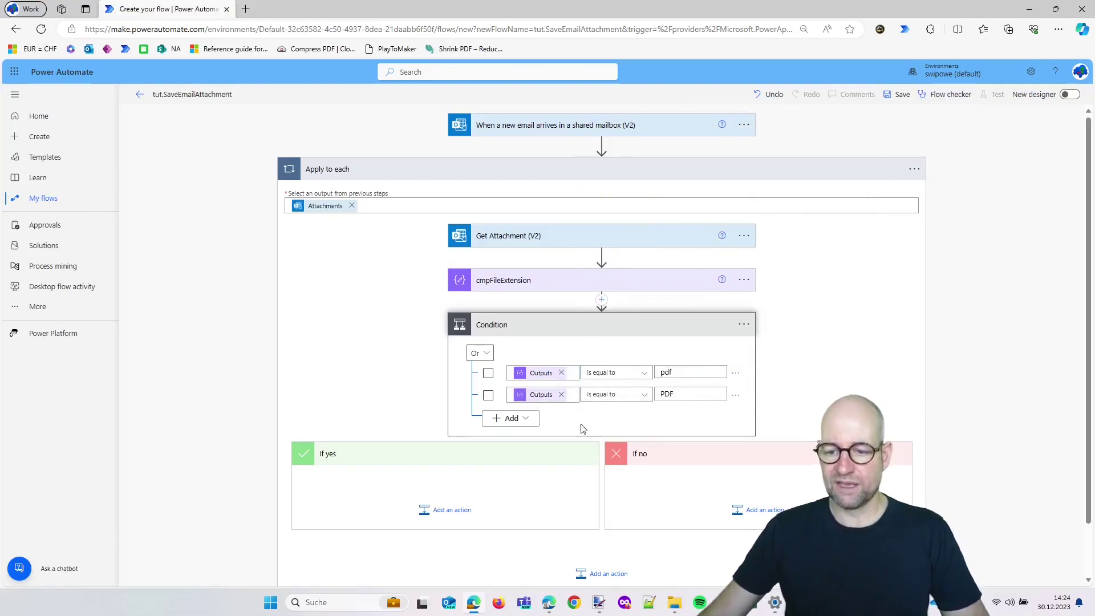
scroll(581, 429, down, 1)
Under If yes, add the SharePoint connector's Create file action
click(449, 452)
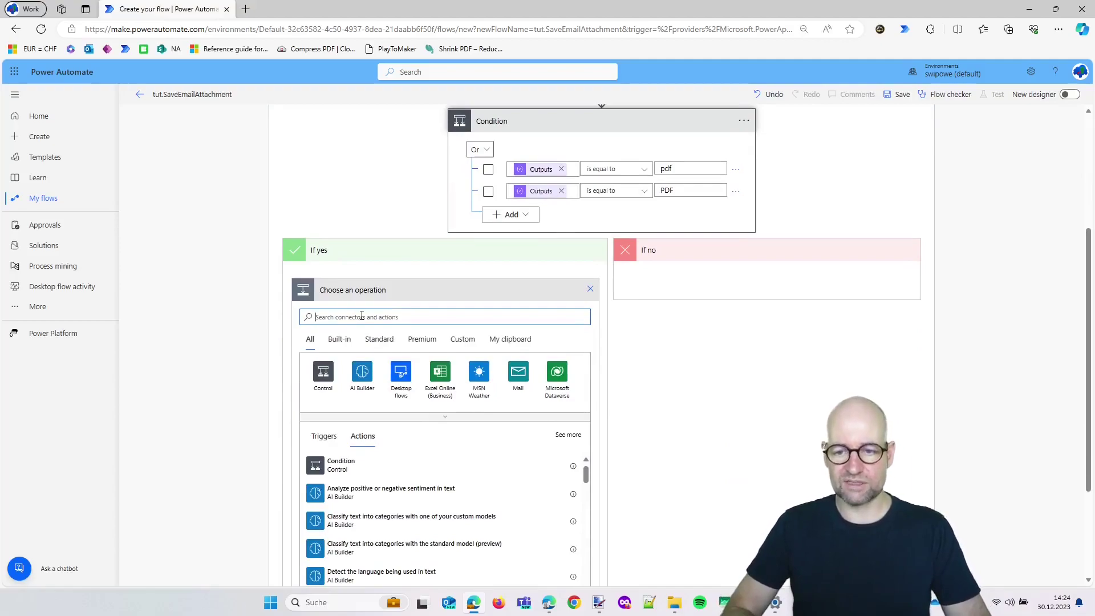
text(sharepo)
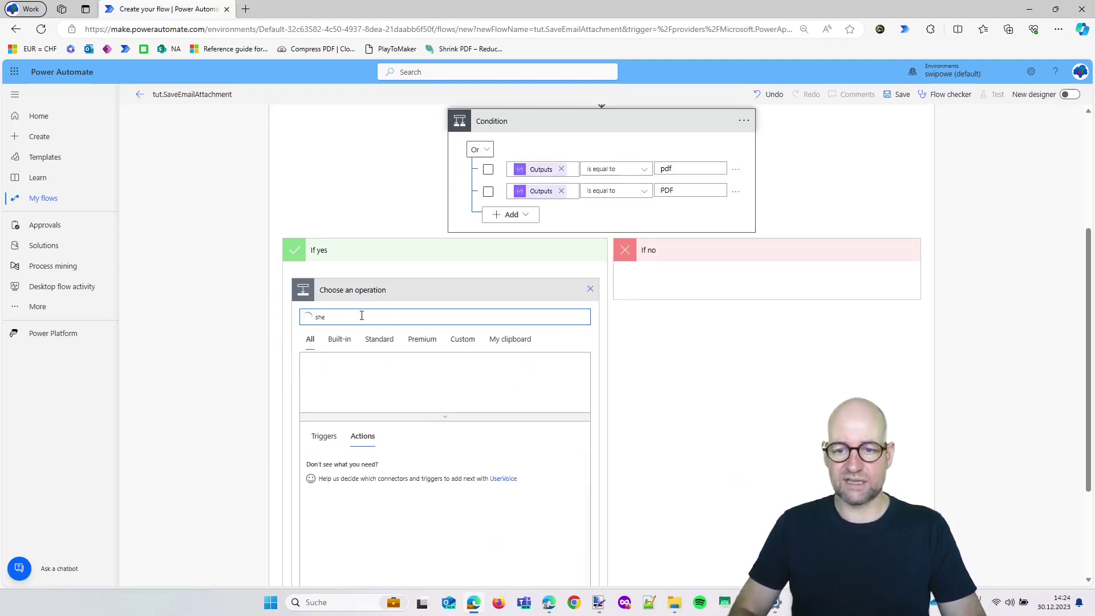
text(int)
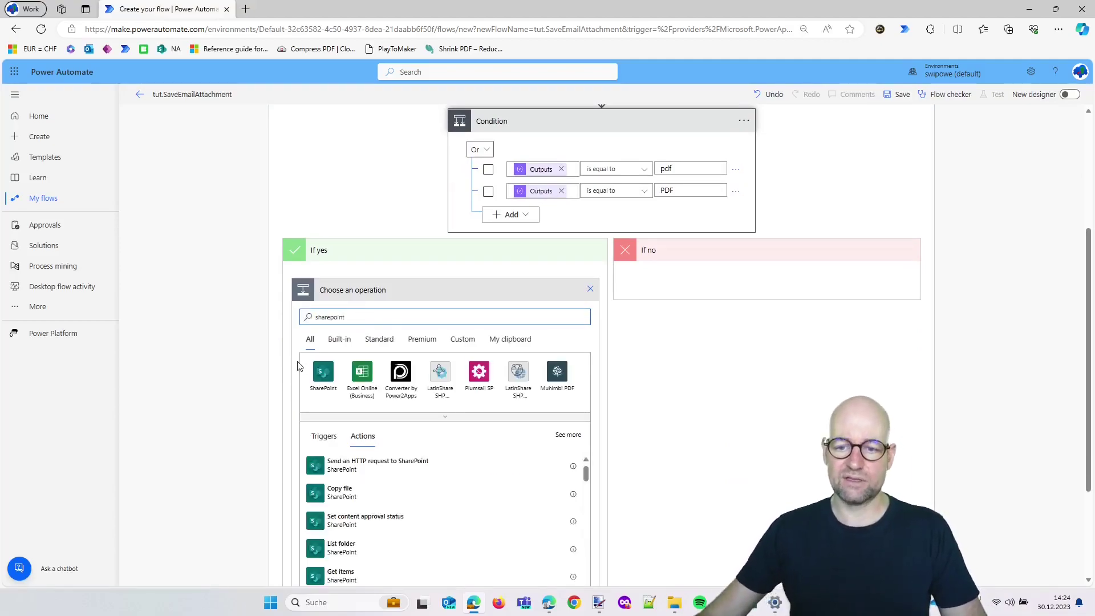
click(322, 371)
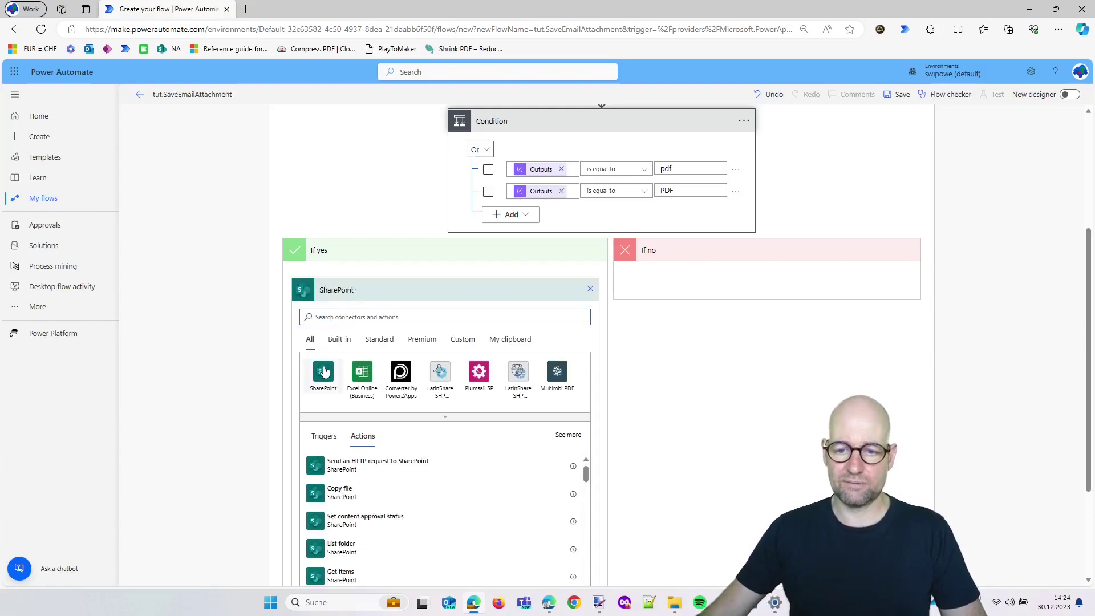
click(379, 318)
text(file cre)
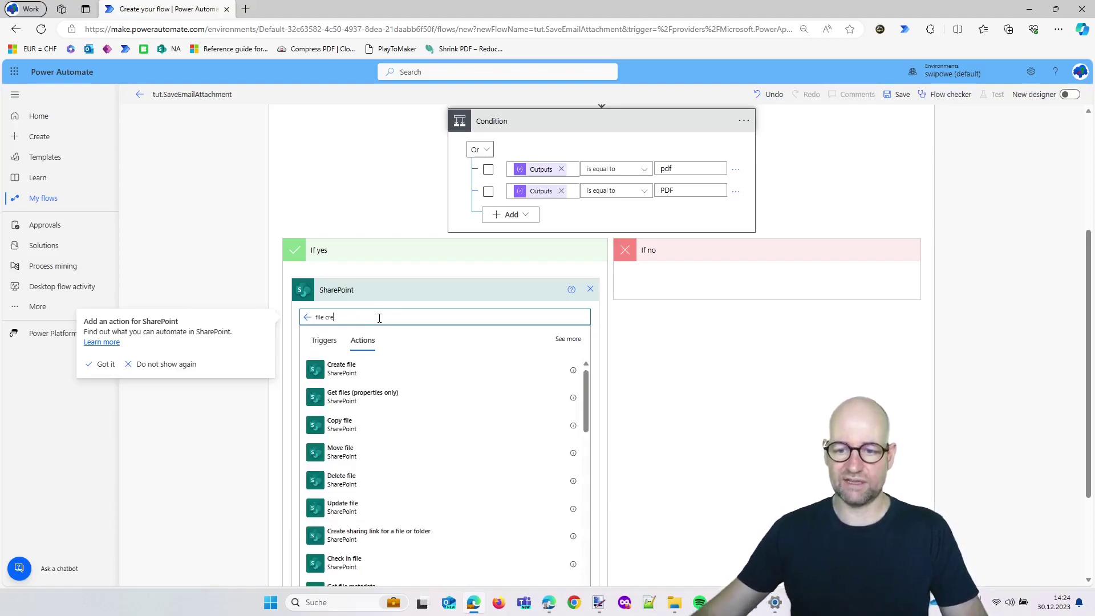
click(450, 374)
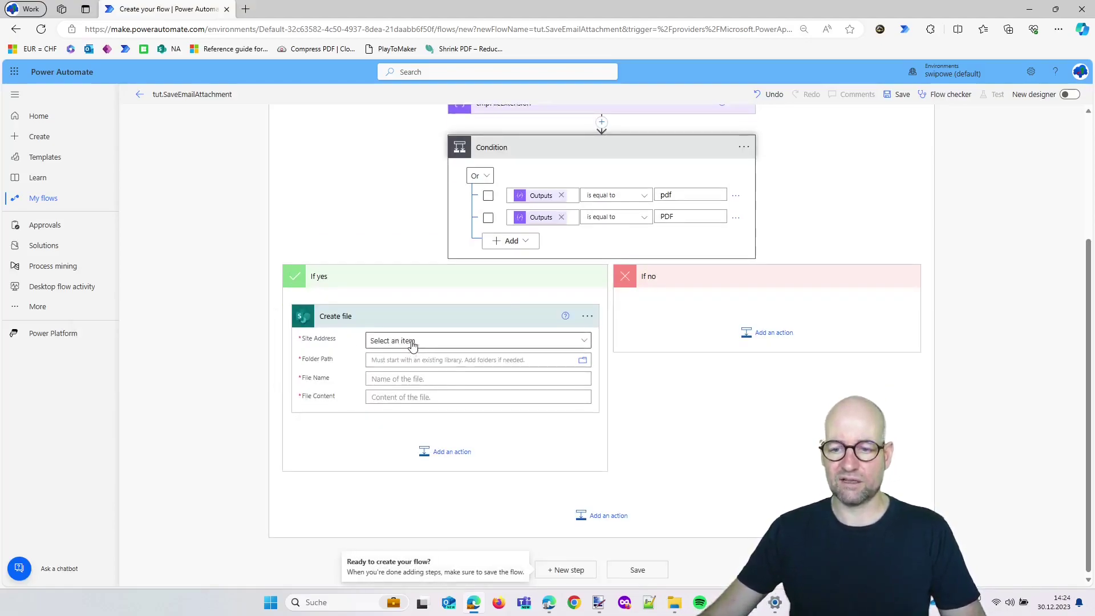
Point Create file at the SwiPowE_Tutorial site and /Shared Documents/Invoices folder
click(413, 343)
click(409, 384)
text(tuto)
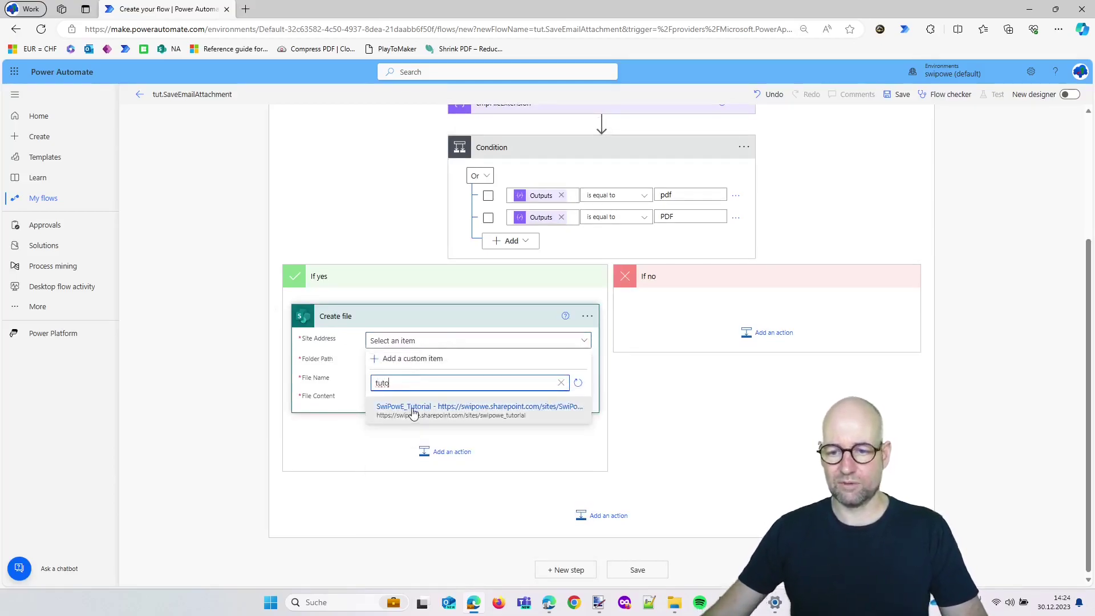
click(415, 411)
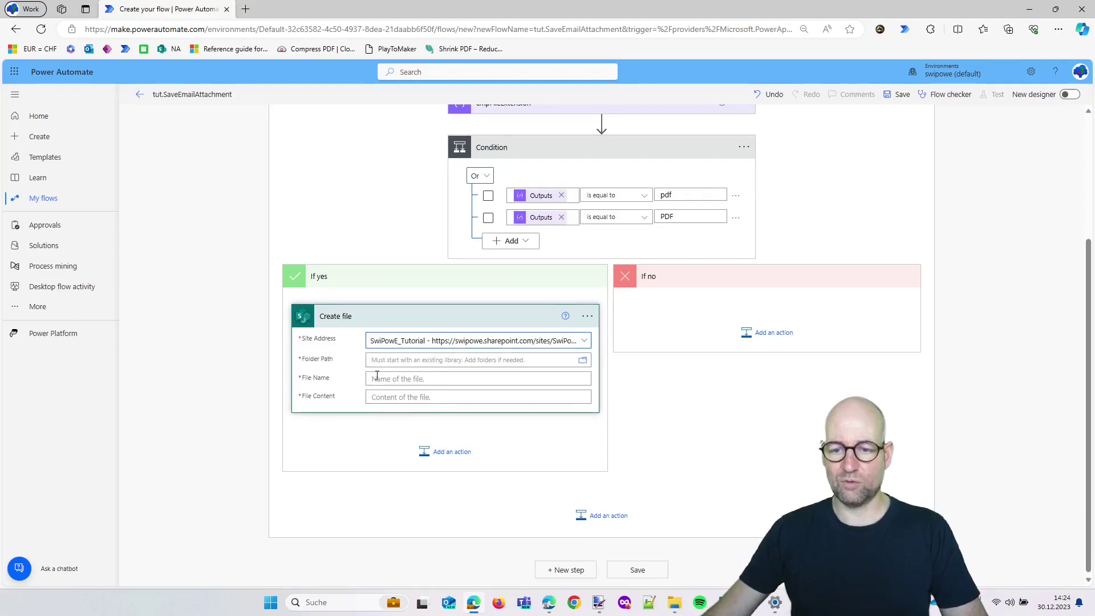
click(583, 365)
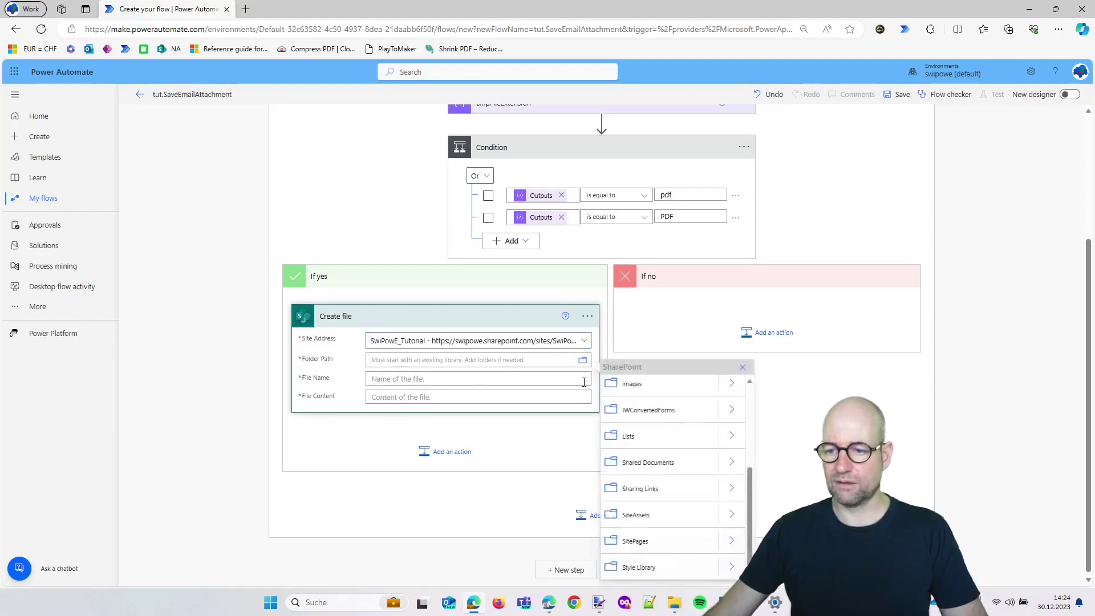
click(732, 464)
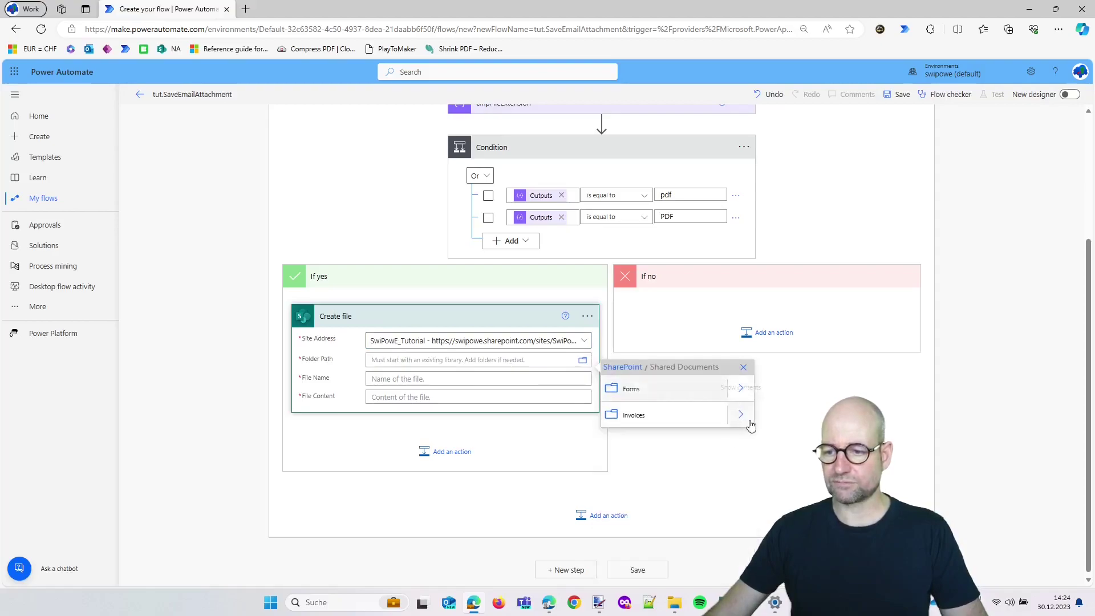
click(672, 416)
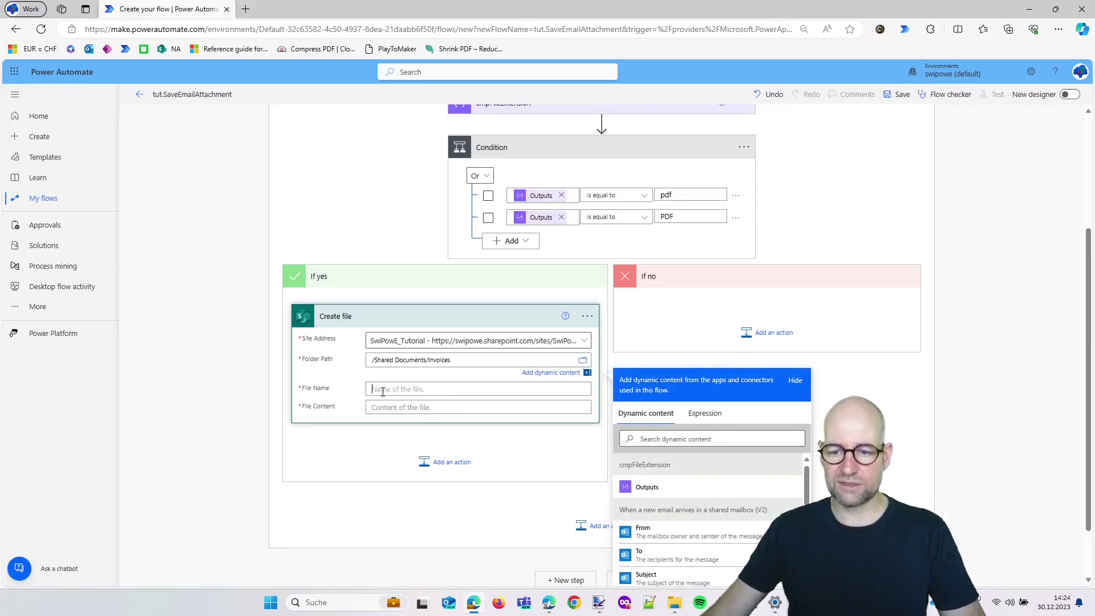
Use the attachment's Name and Content Bytes for file name and content, then save the flow
click(389, 392)
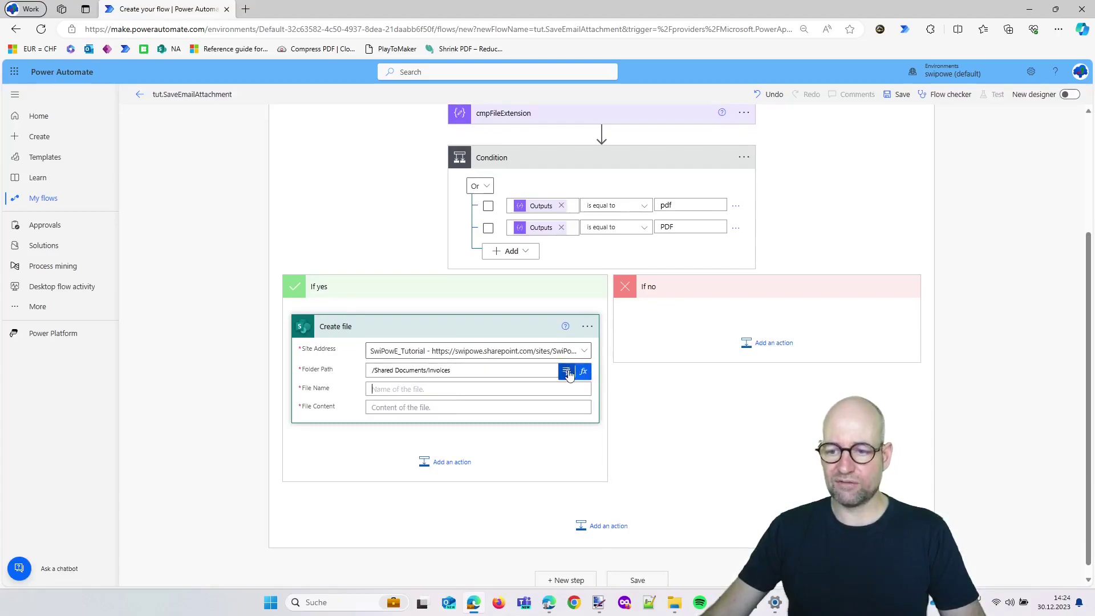
scroll(662, 283, down, 5)
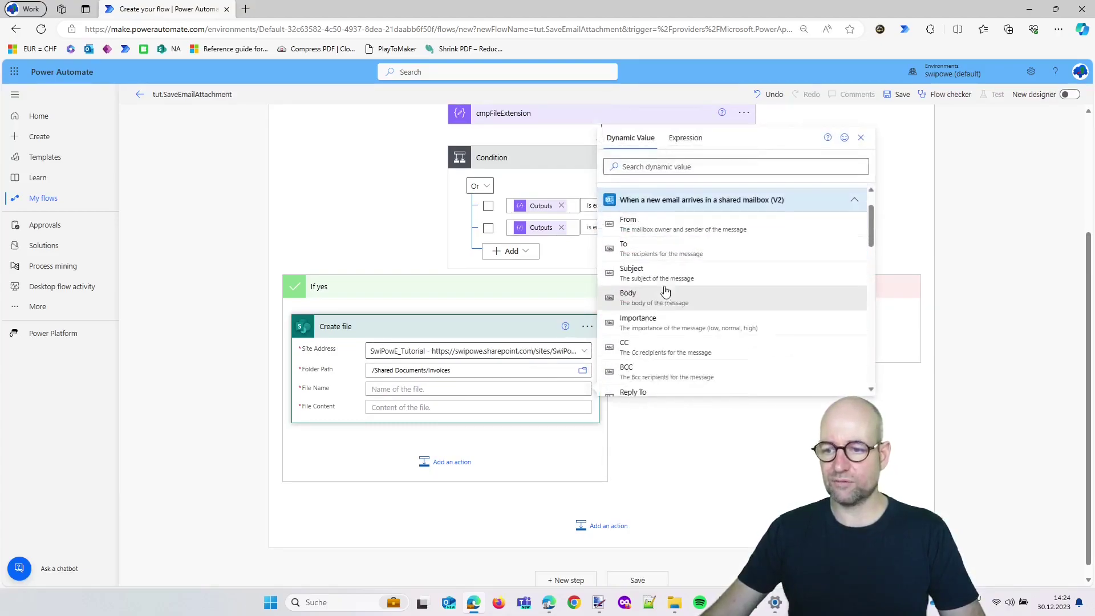
click(660, 168)
text(name)
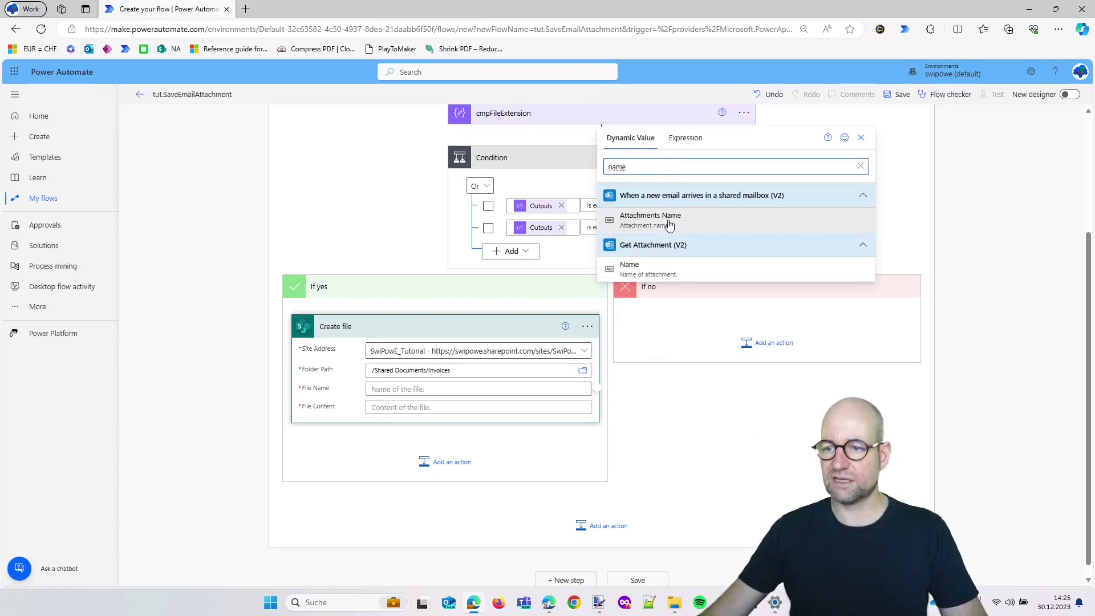
click(665, 272)
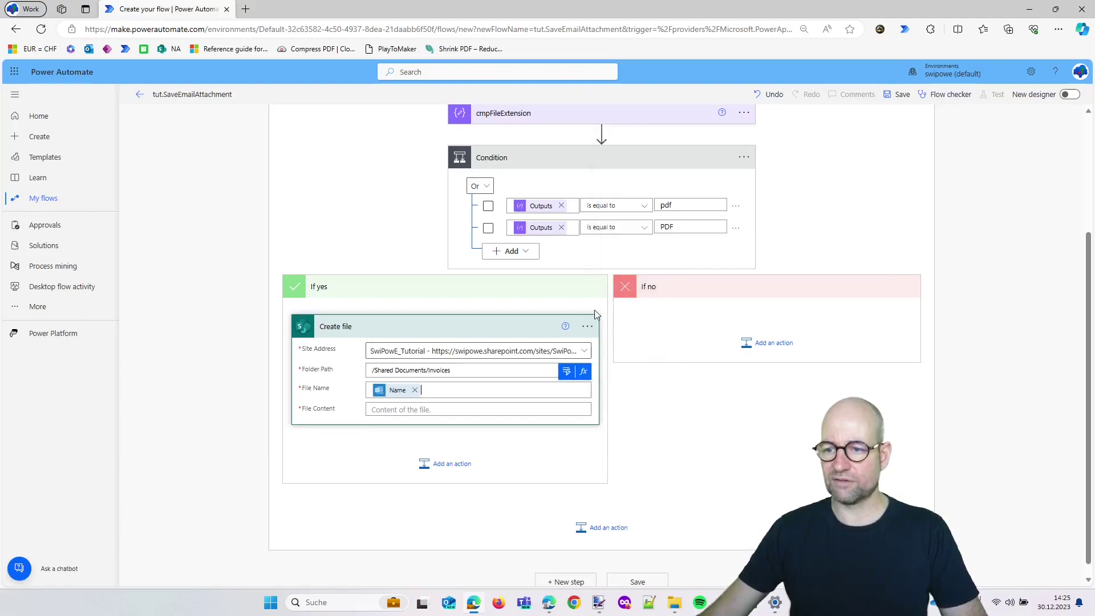
click(412, 410)
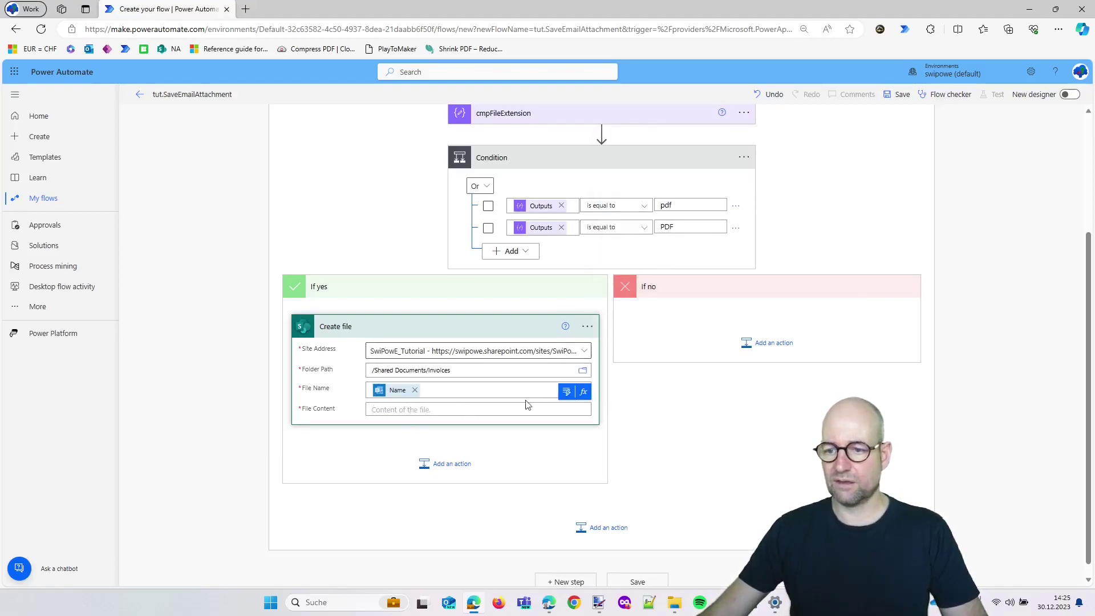
click(566, 393)
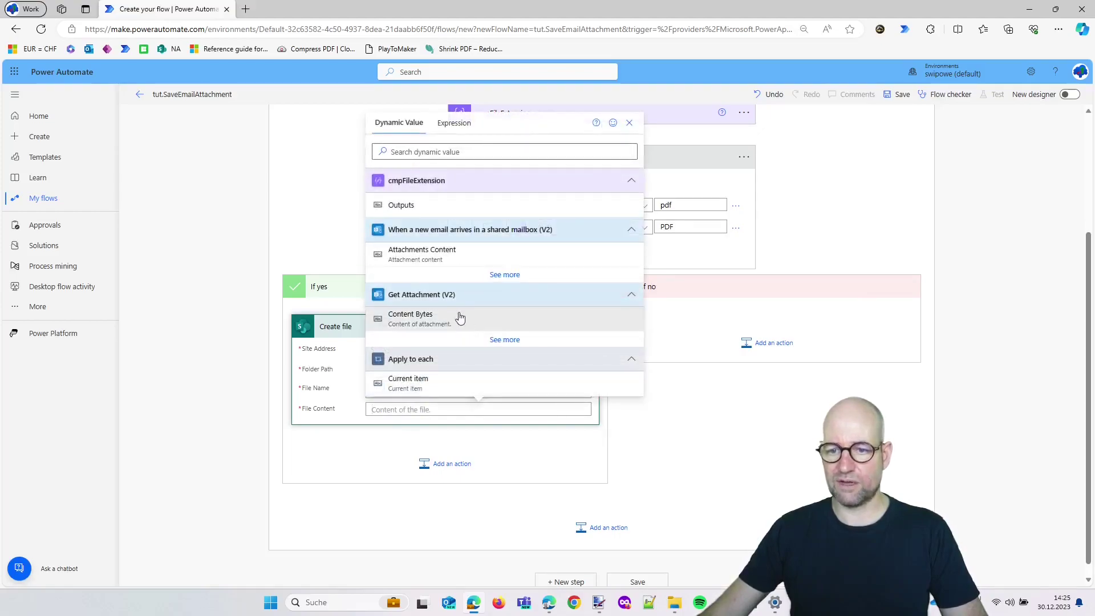
click(413, 316)
click(694, 441)
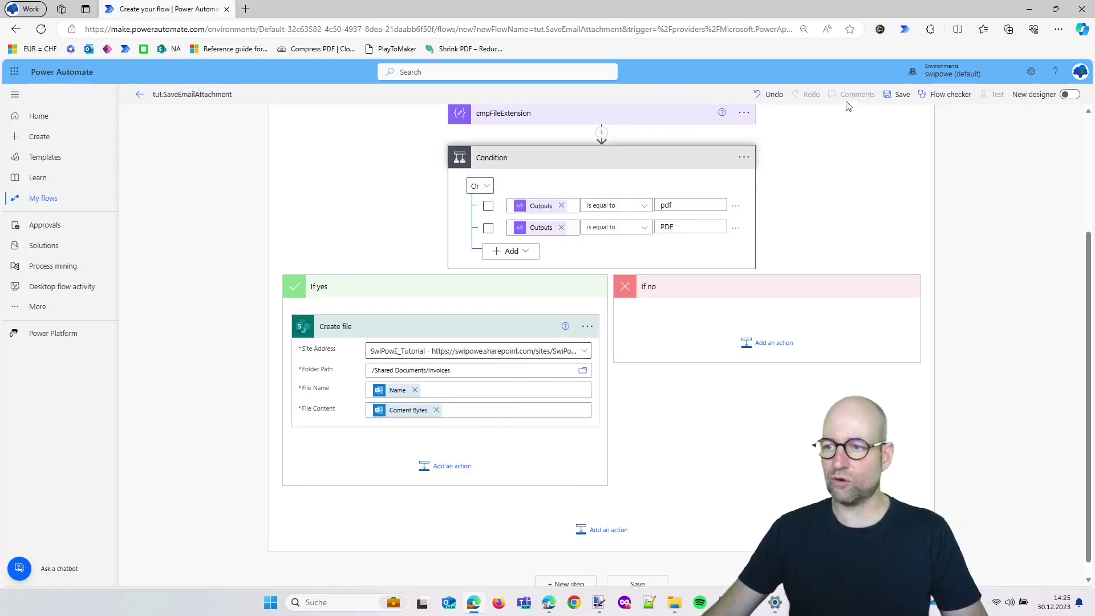
click(897, 96)
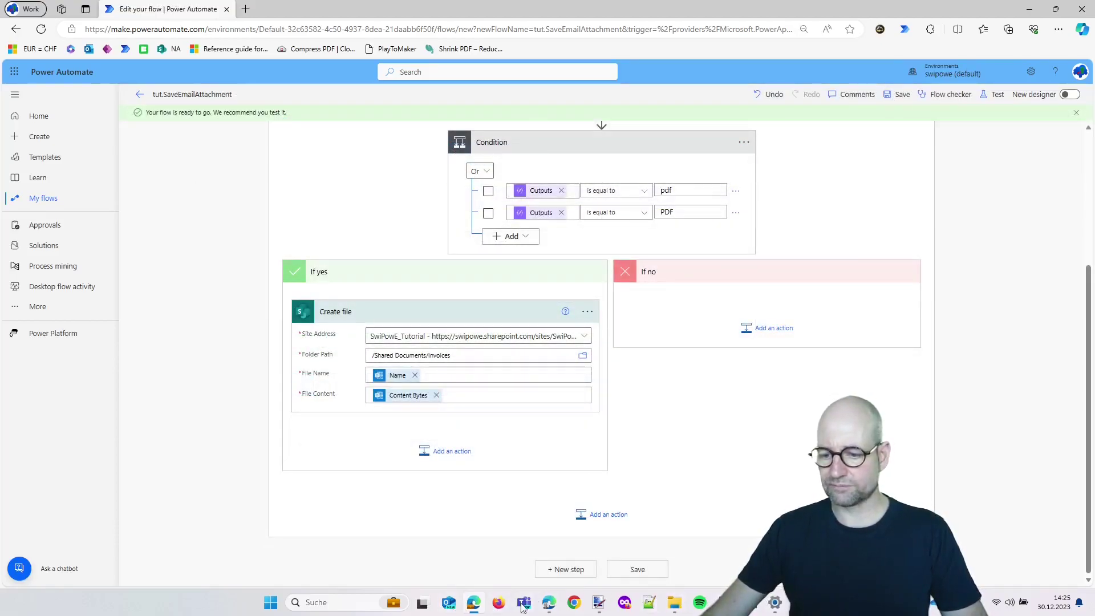
Launch Outlook from Windows search
click(374, 600)
text(ou)
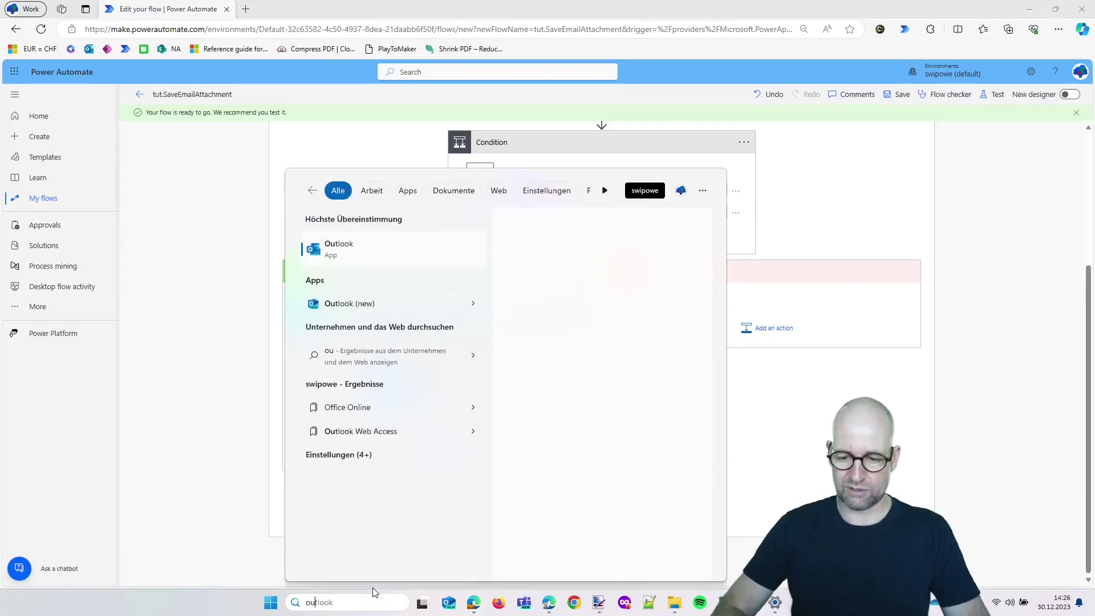
text(tlook)
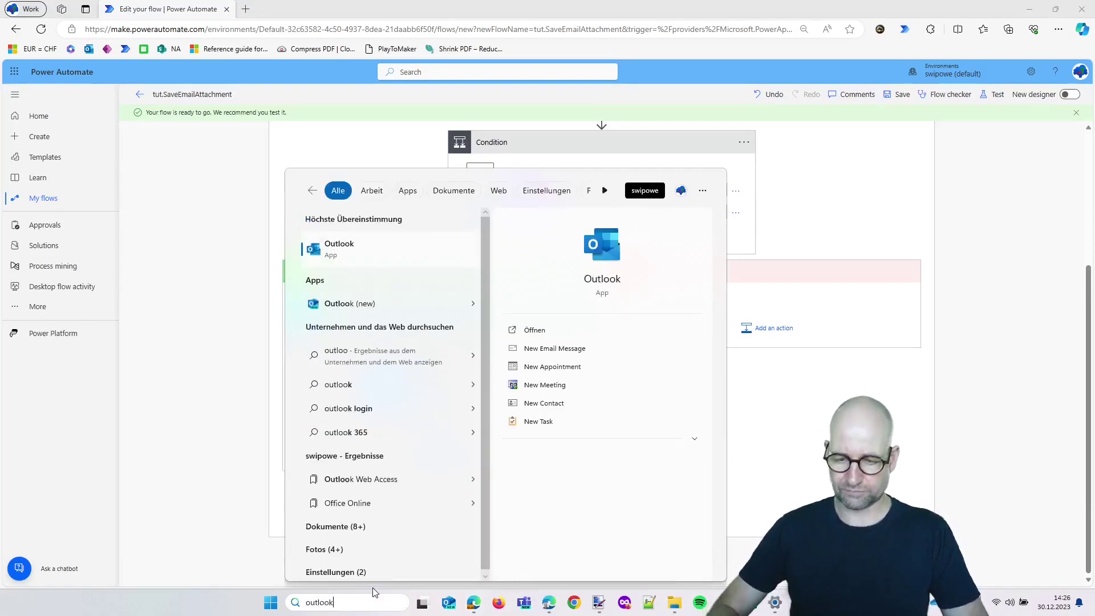
key(Return)
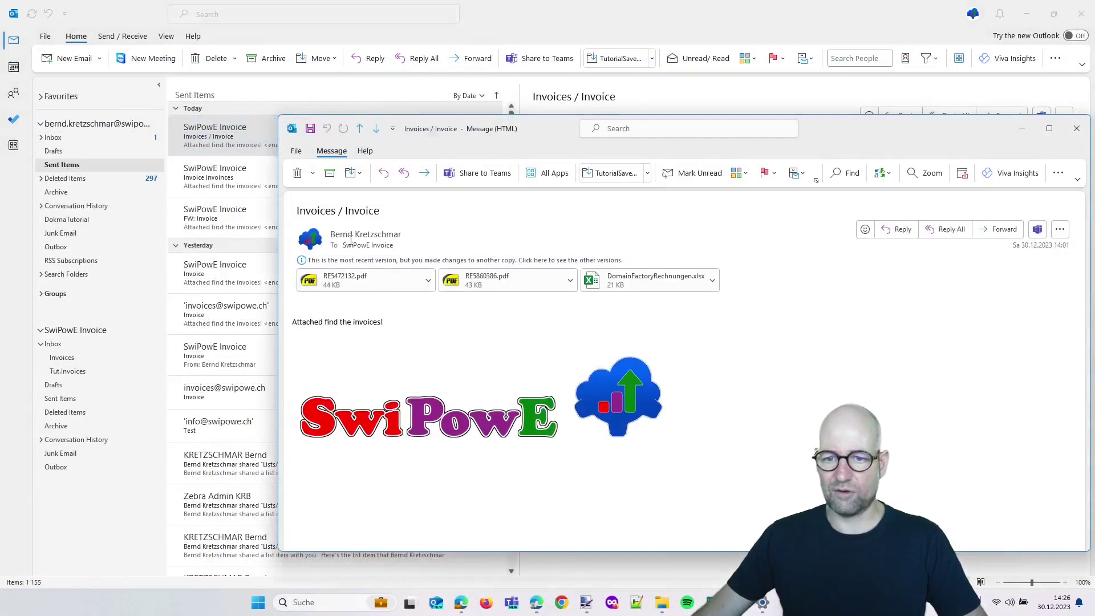
Forward the invoice email to the shared invoice mailbox without the quoted header and send it
click(999, 229)
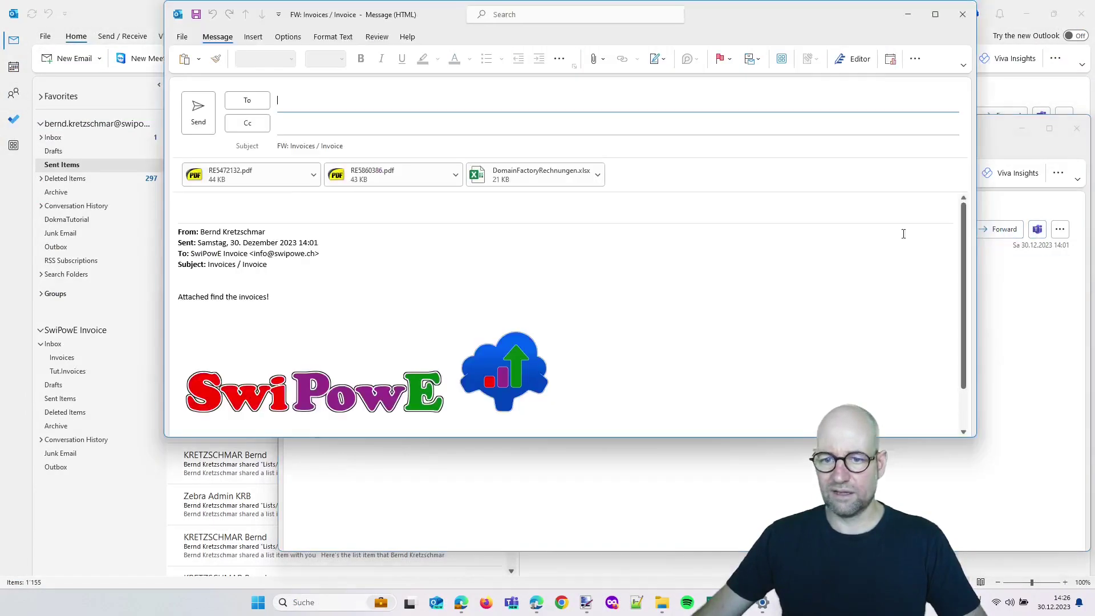
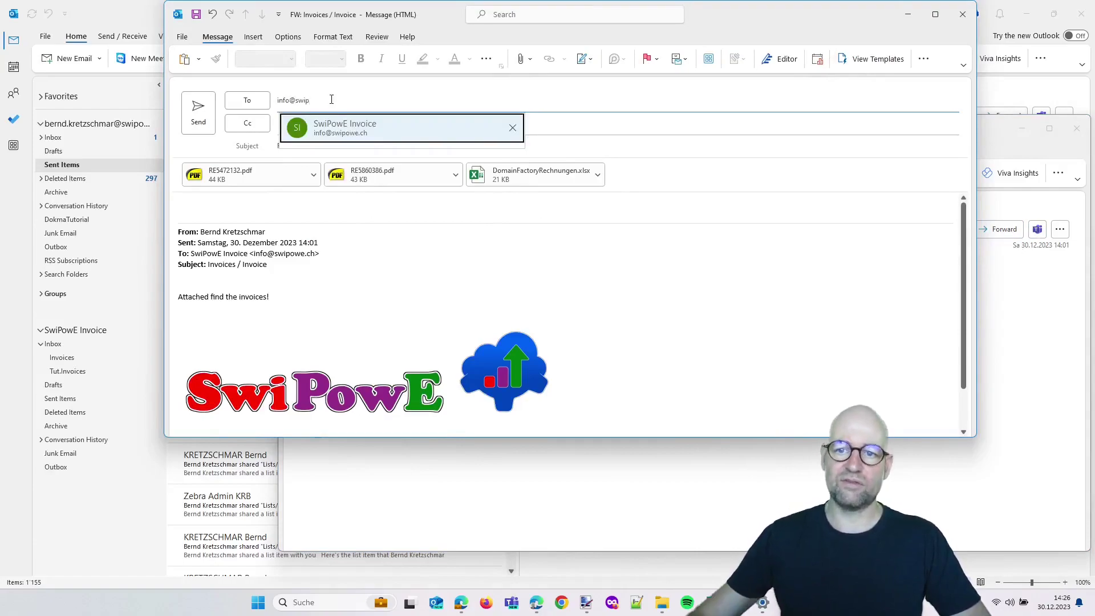
click(345, 128)
drag(178, 288, 132, 209)
key(BackSpace)
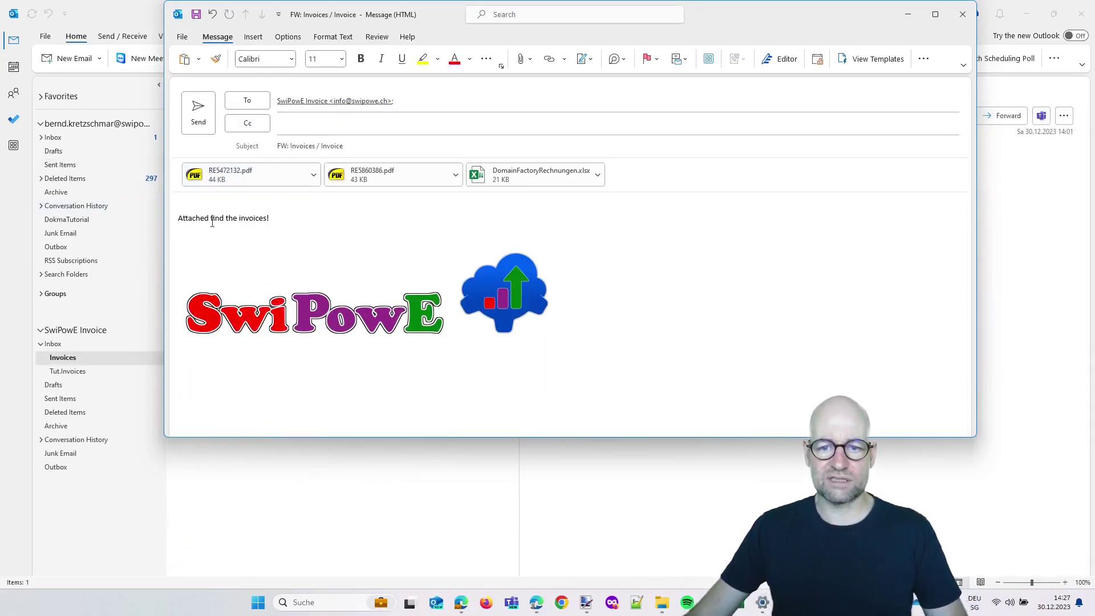
click(198, 117)
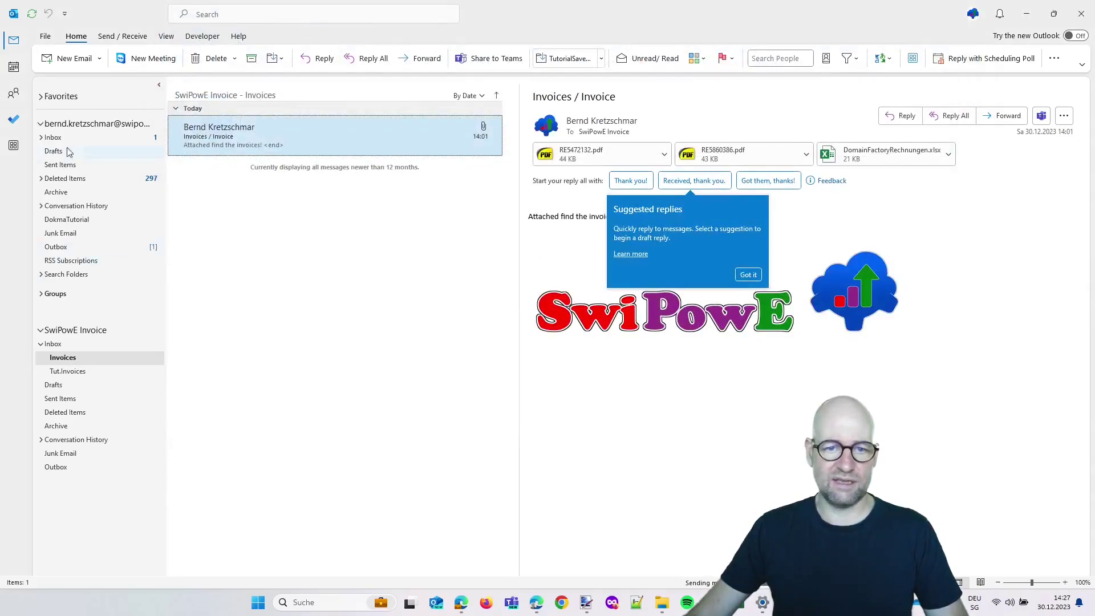
Open the shared mailbox Inbox and review the invoices rule's sender and body keyword conditions
click(40, 123)
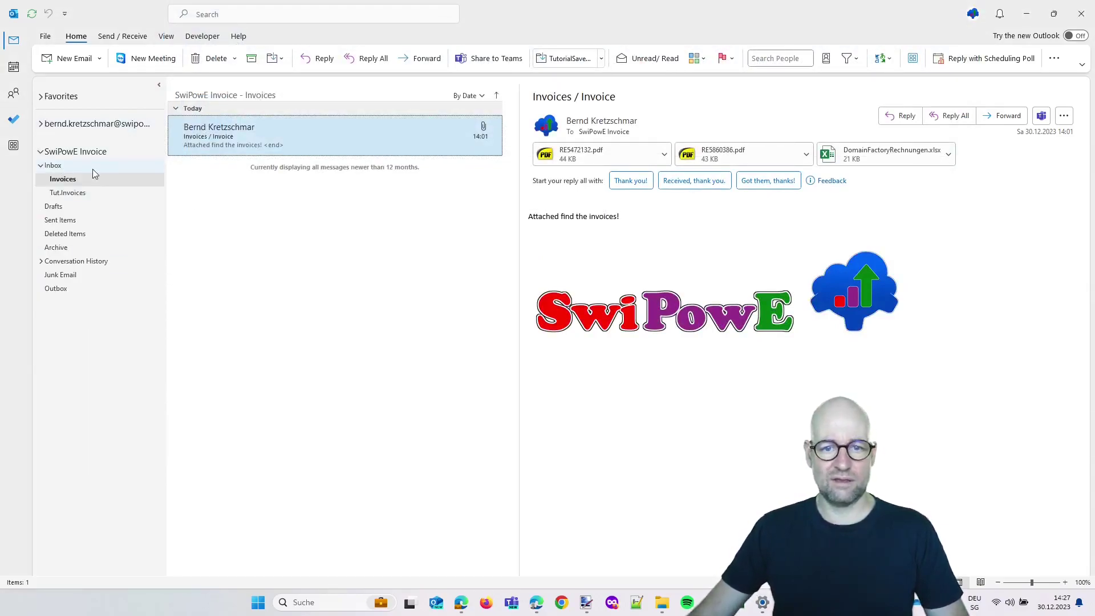
click(92, 169)
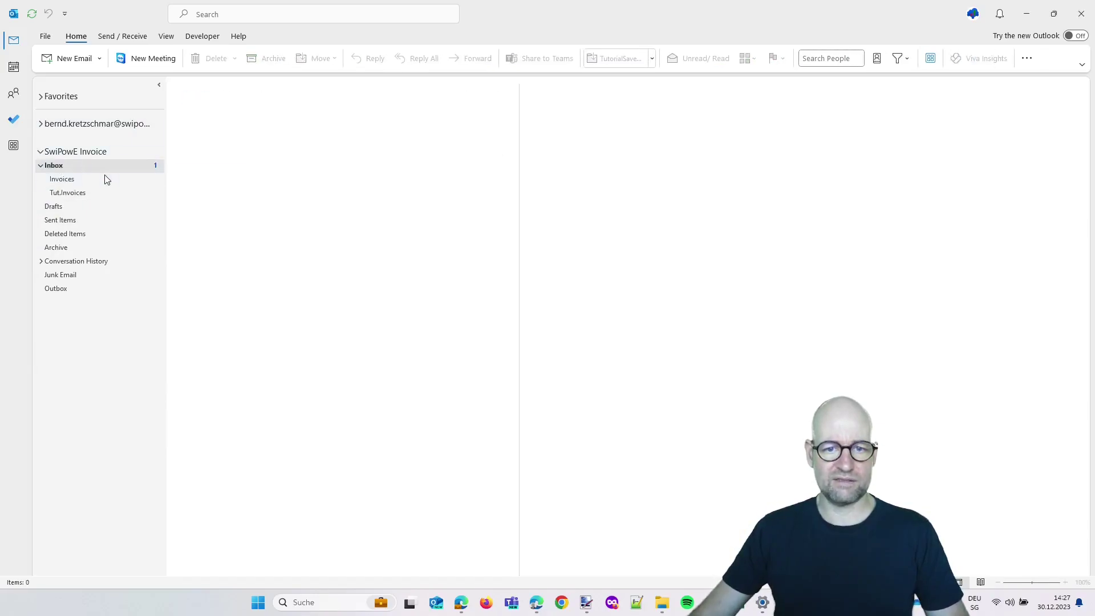
right_click(255, 142)
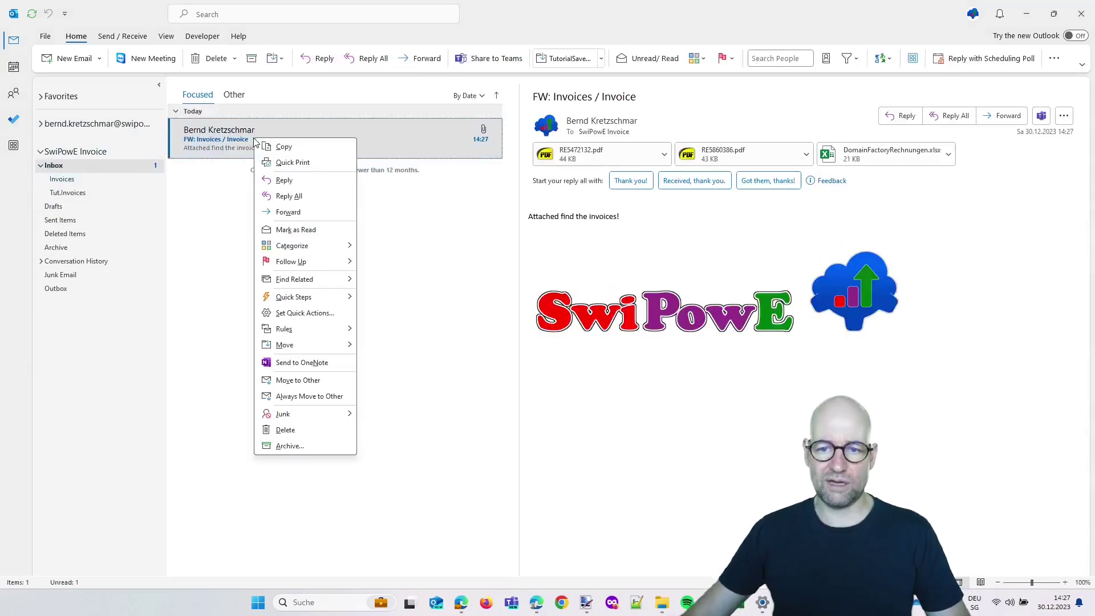
mouse_move(305, 329)
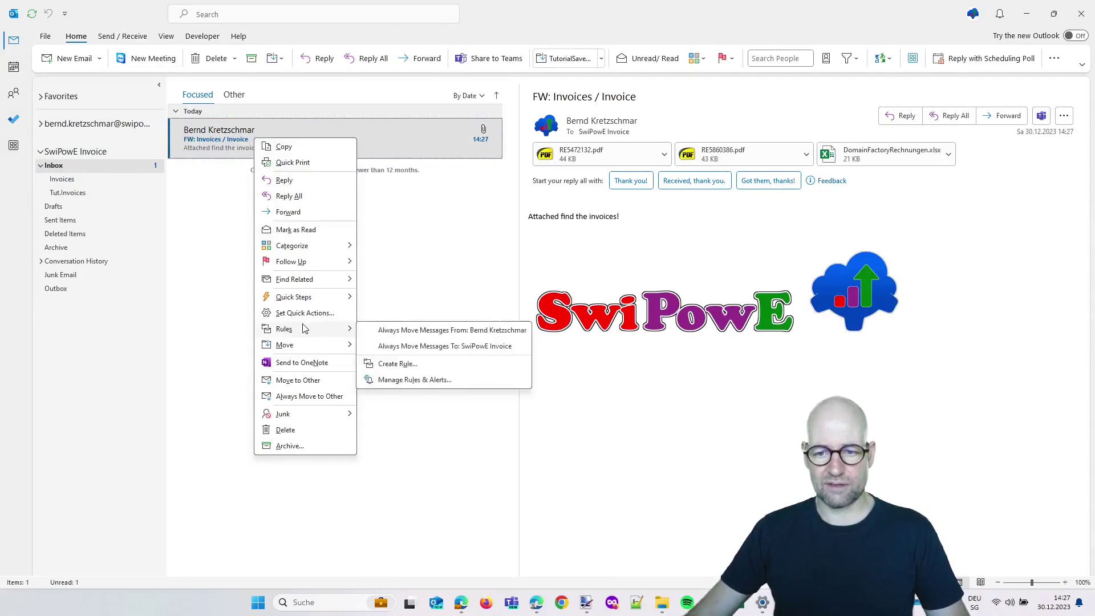
click(418, 381)
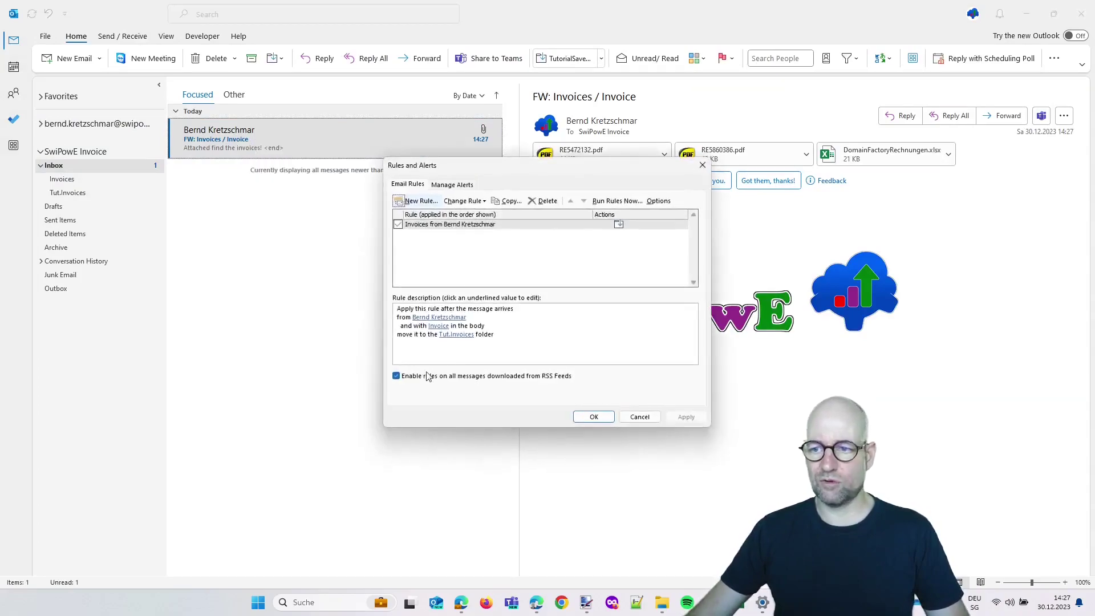
click(439, 317)
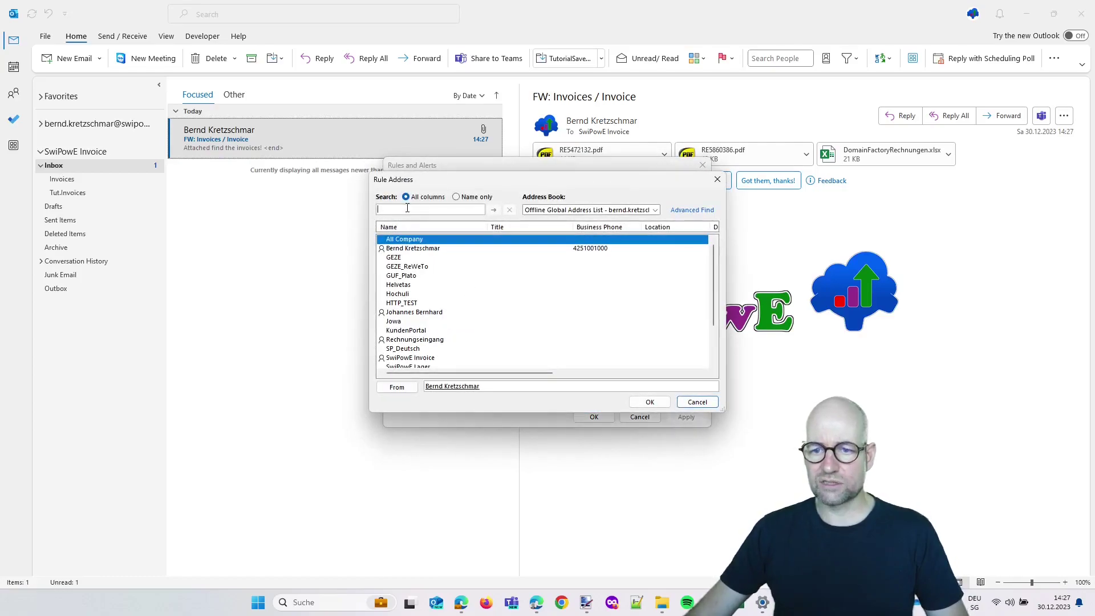
key(Escape)
click(440, 317)
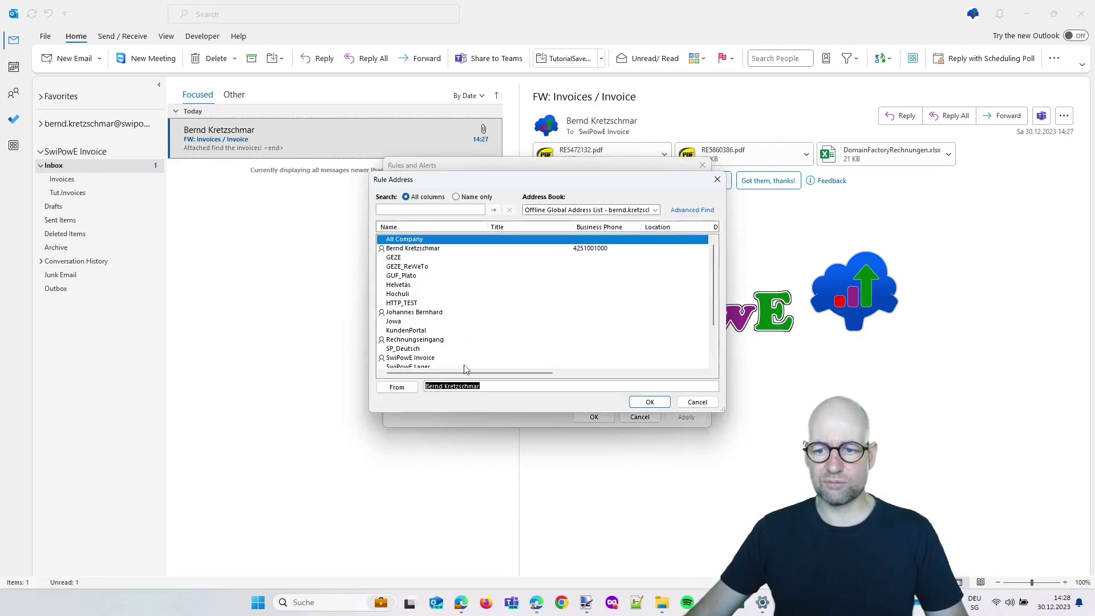
key(Escape)
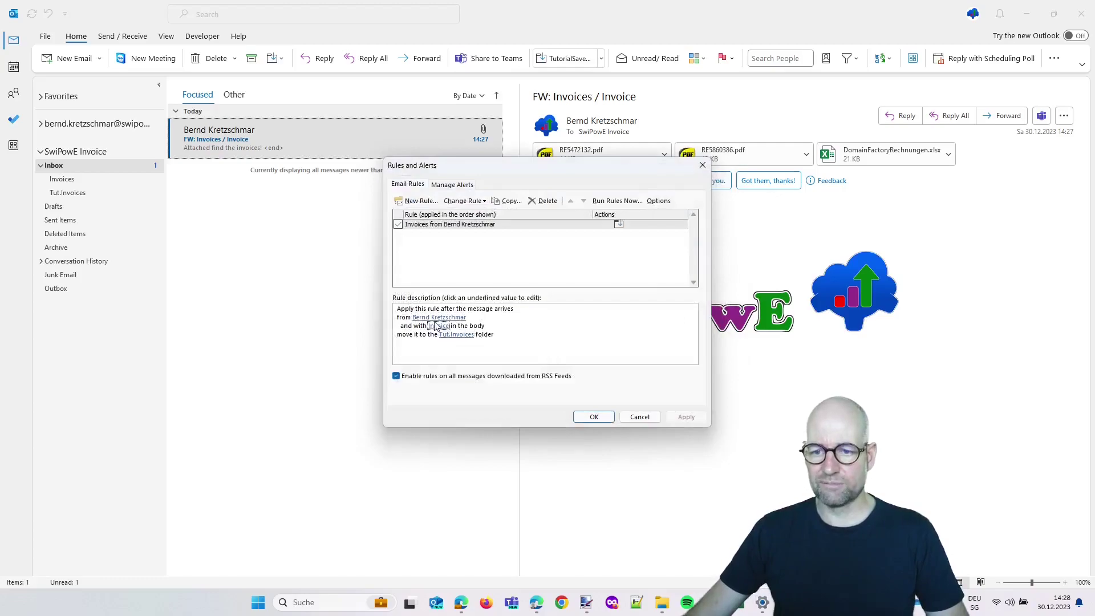
click(438, 327)
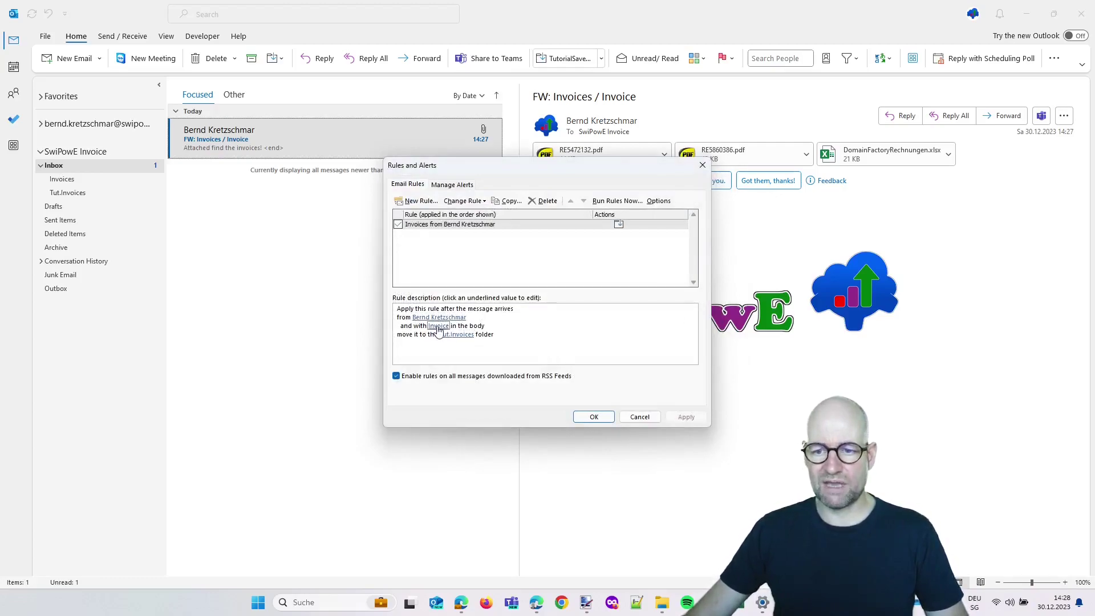
Run the invoices rule now on the Inbox and close the rules dialogs
click(613, 203)
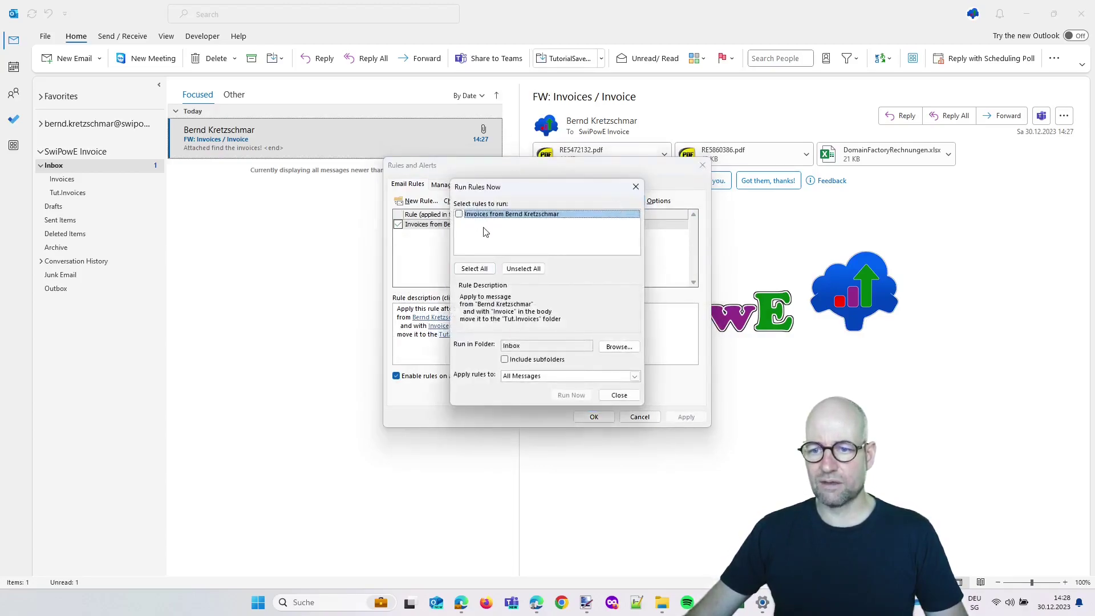
click(459, 214)
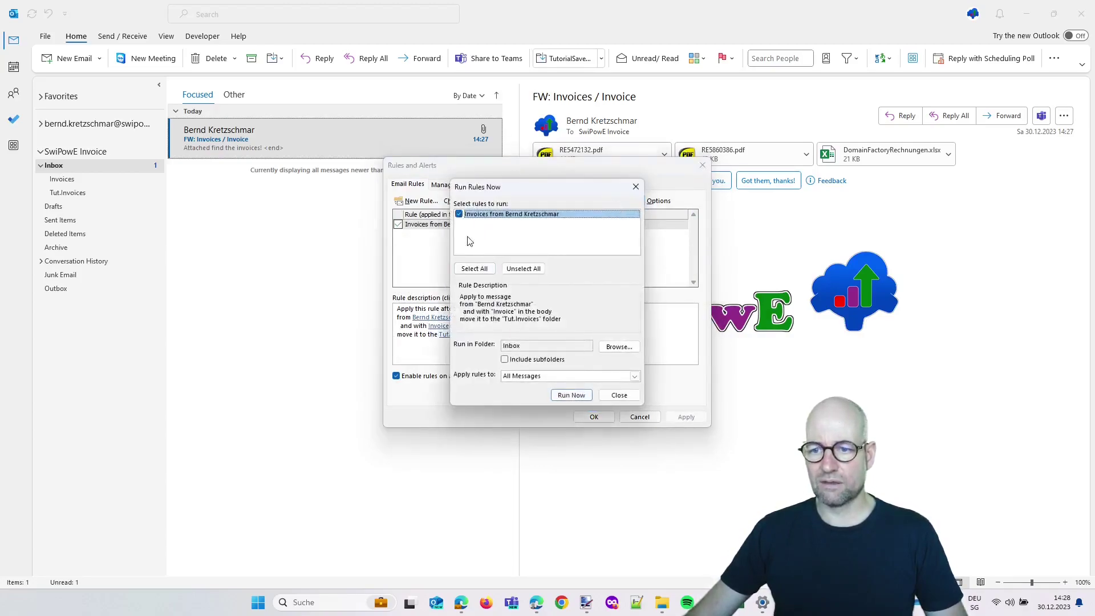
click(570, 396)
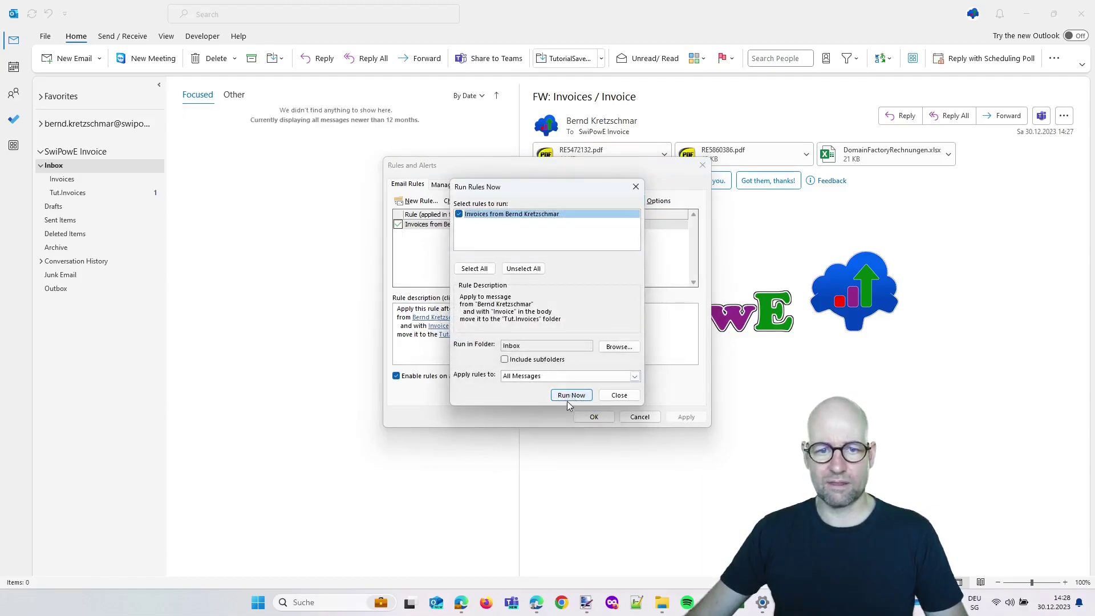
click(618, 397)
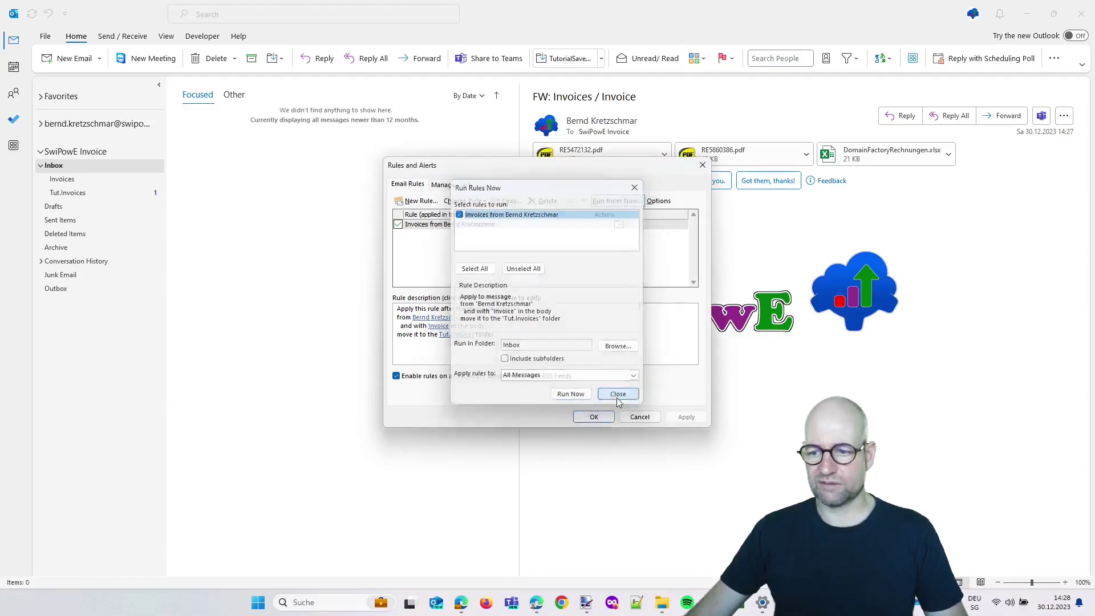
click(593, 417)
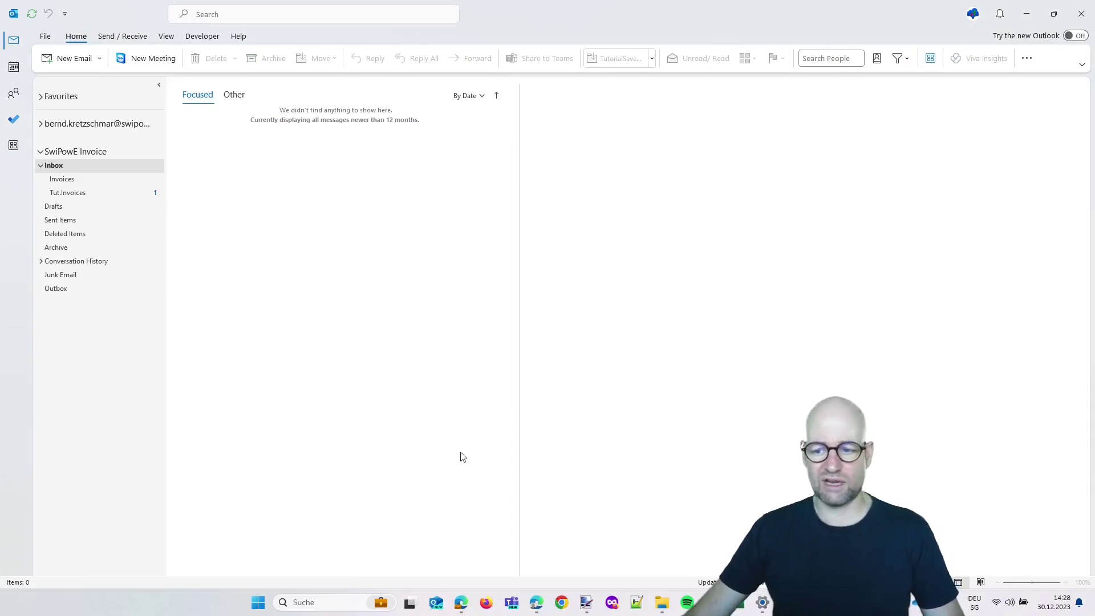
Back in Edge, open the latest successful run from the flow's 28-day run history
mouse_move(462, 603)
click(465, 578)
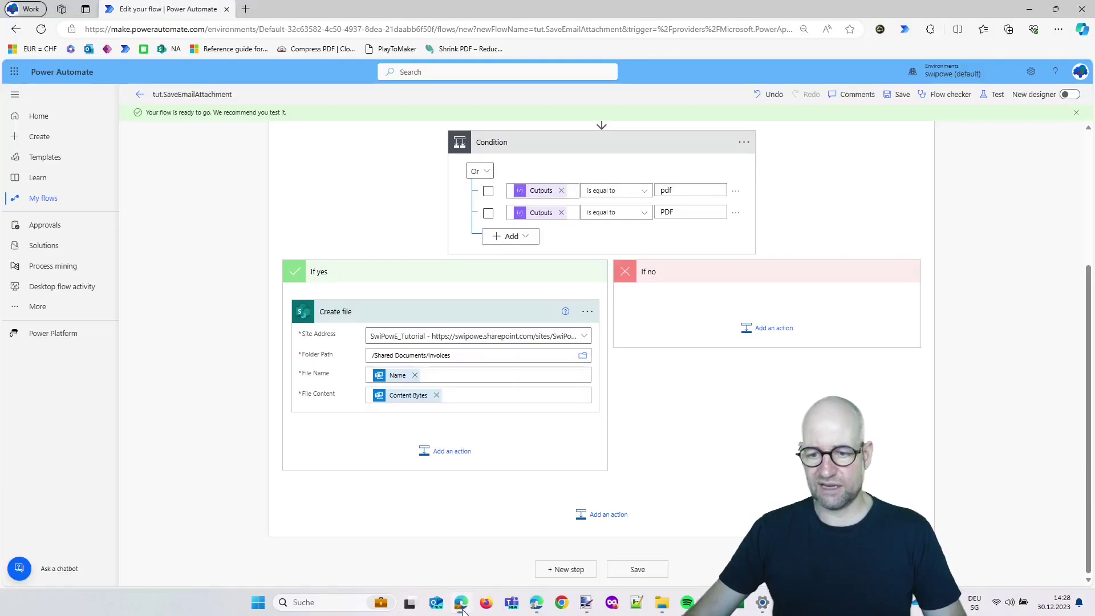
click(140, 94)
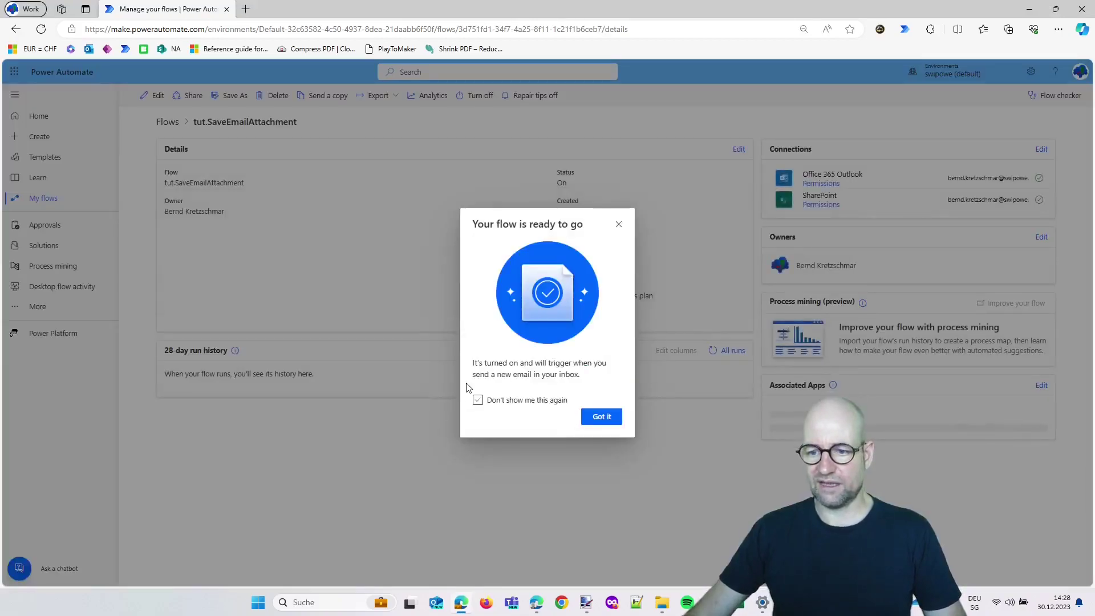
click(619, 224)
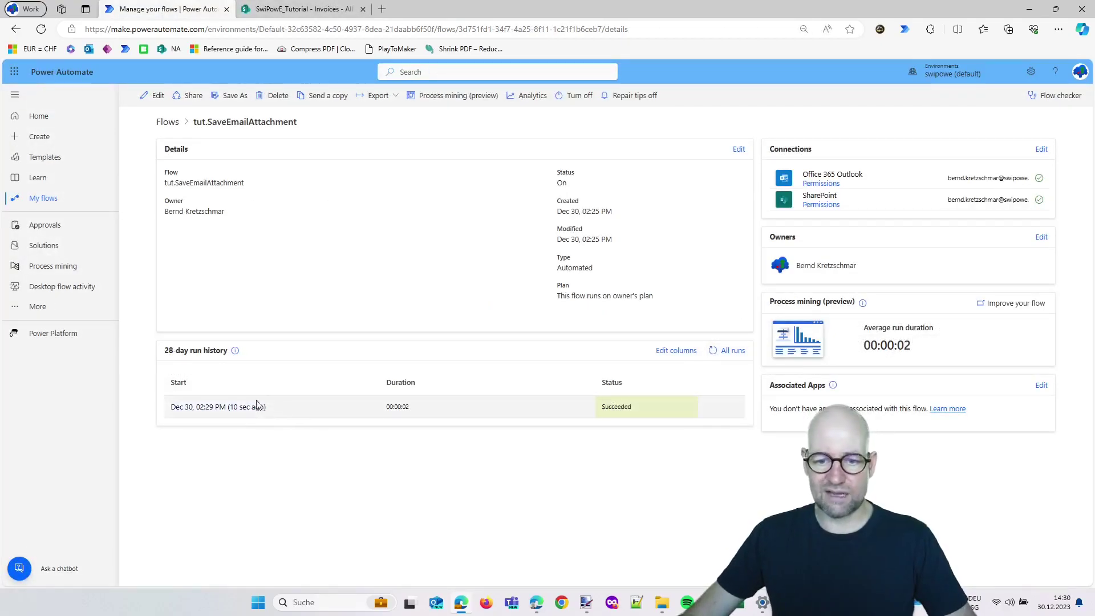
click(243, 407)
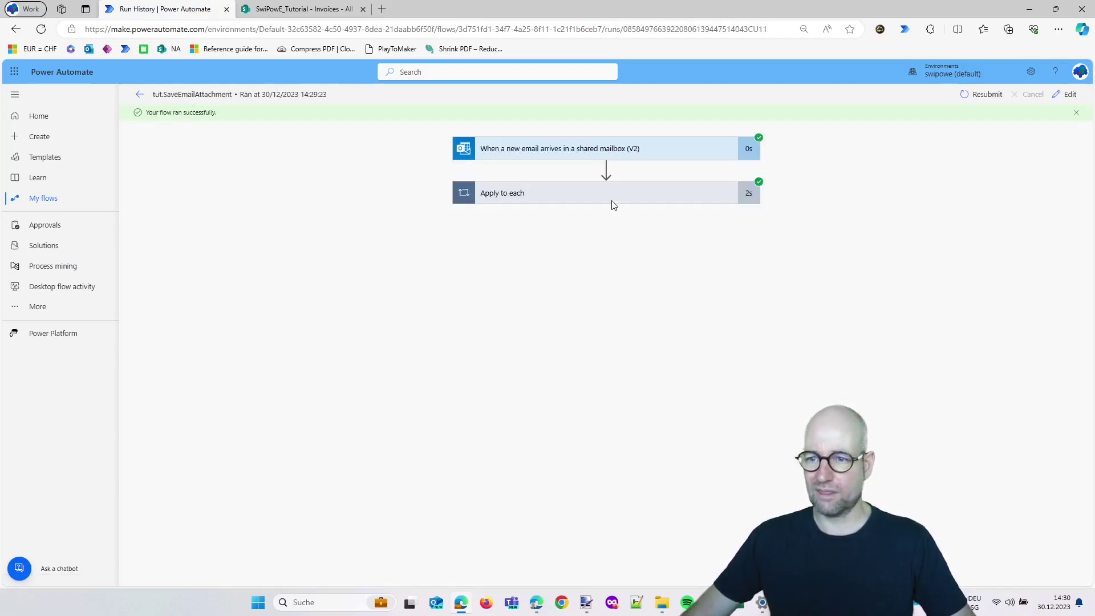
Expand the trigger's full inputs and the Apply to each loop's steps
click(560, 148)
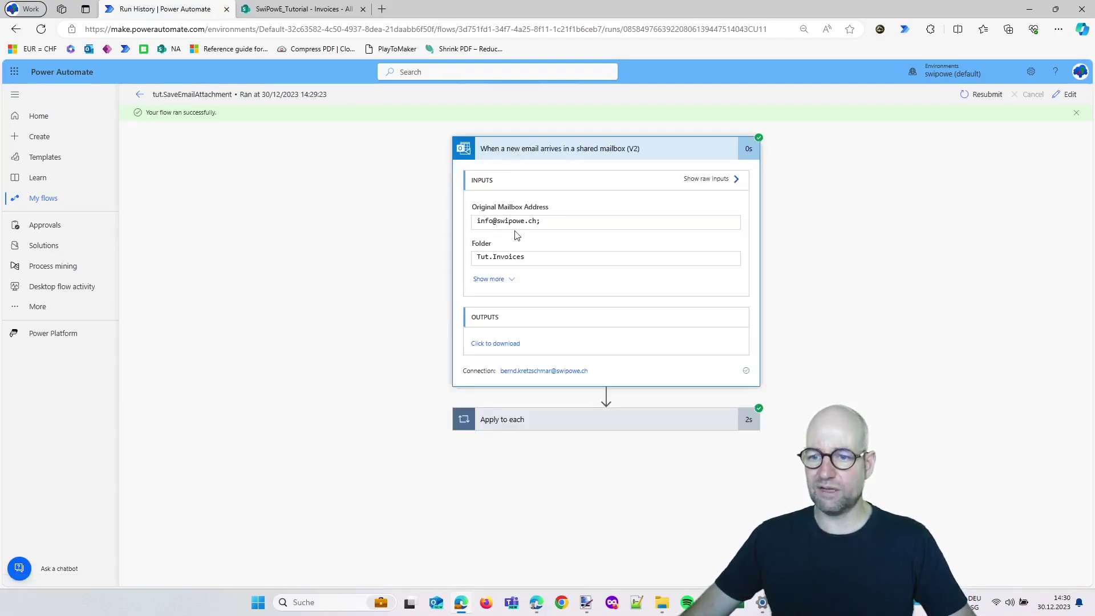
click(489, 279)
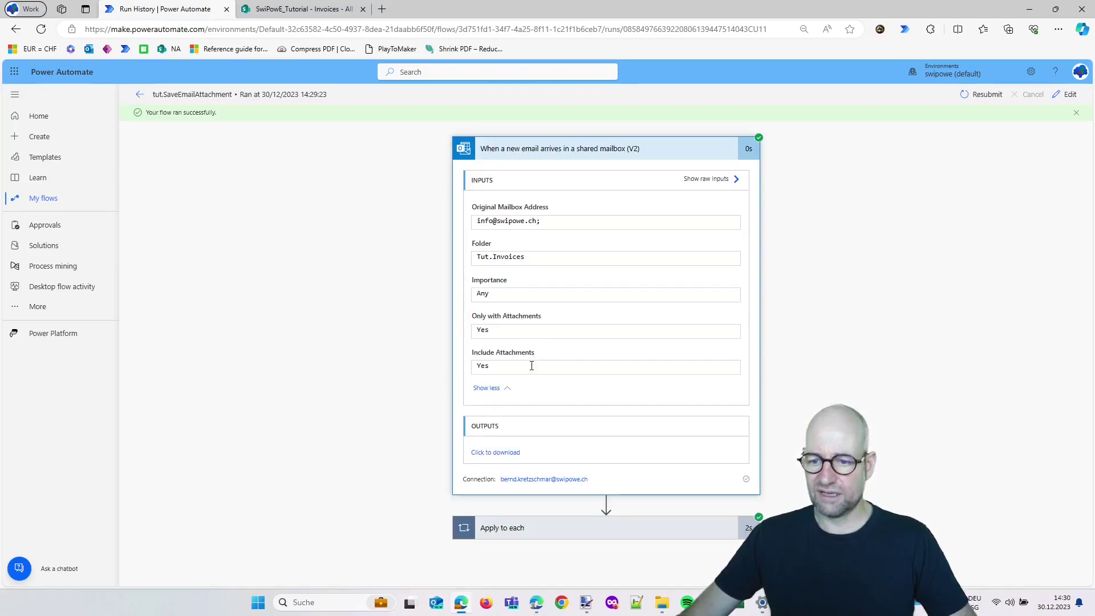
click(547, 529)
scroll(588, 416, down, 3)
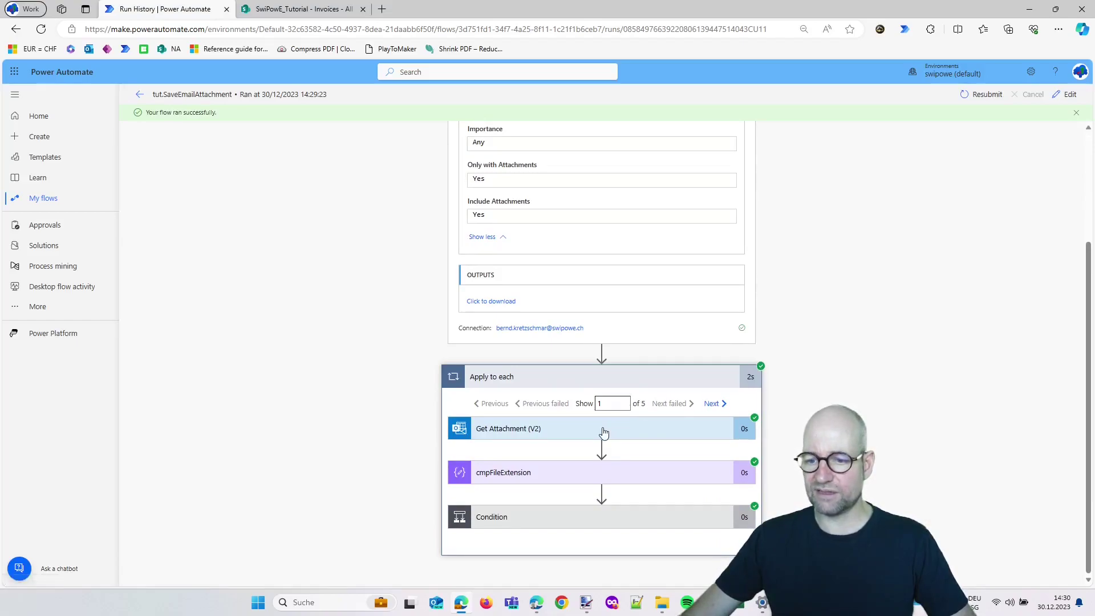
Inspect the Get Attachment outputs and the cmpFileExtension value for the current attachment
click(605, 432)
scroll(641, 447, down, 3)
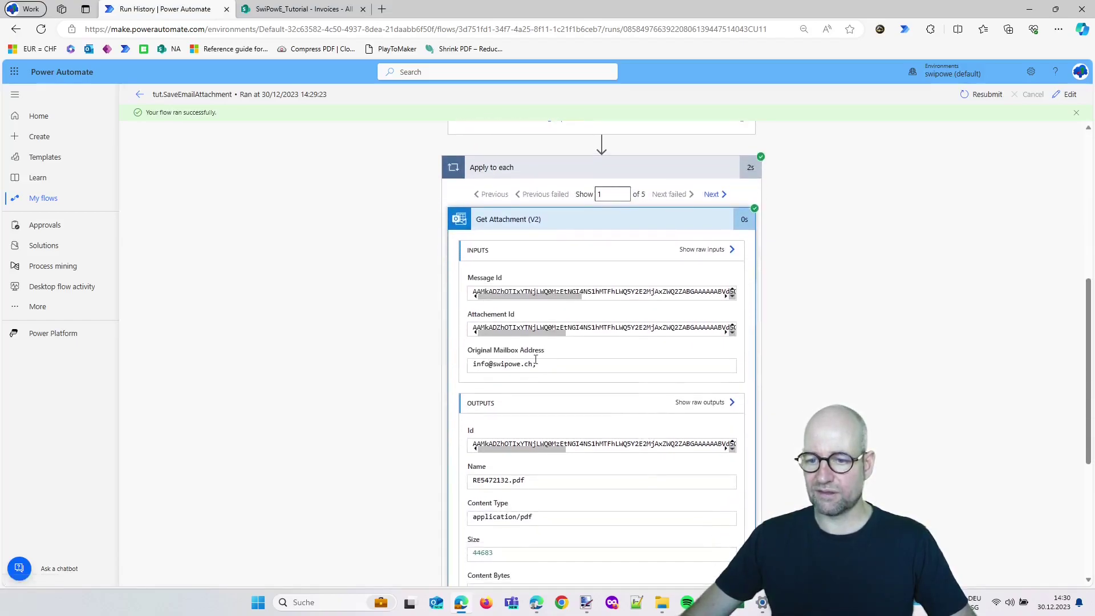
click(602, 224)
click(559, 471)
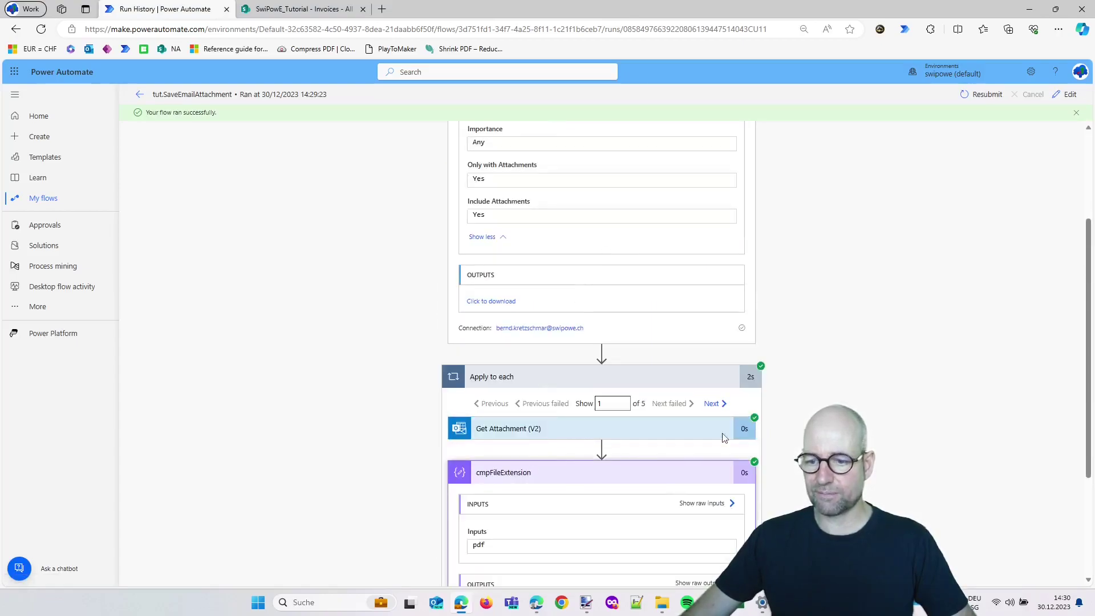
scroll(738, 431, down, 2)
Page to the last loop iteration, the png attachment, and confirm its Condition evaluates false
click(712, 266)
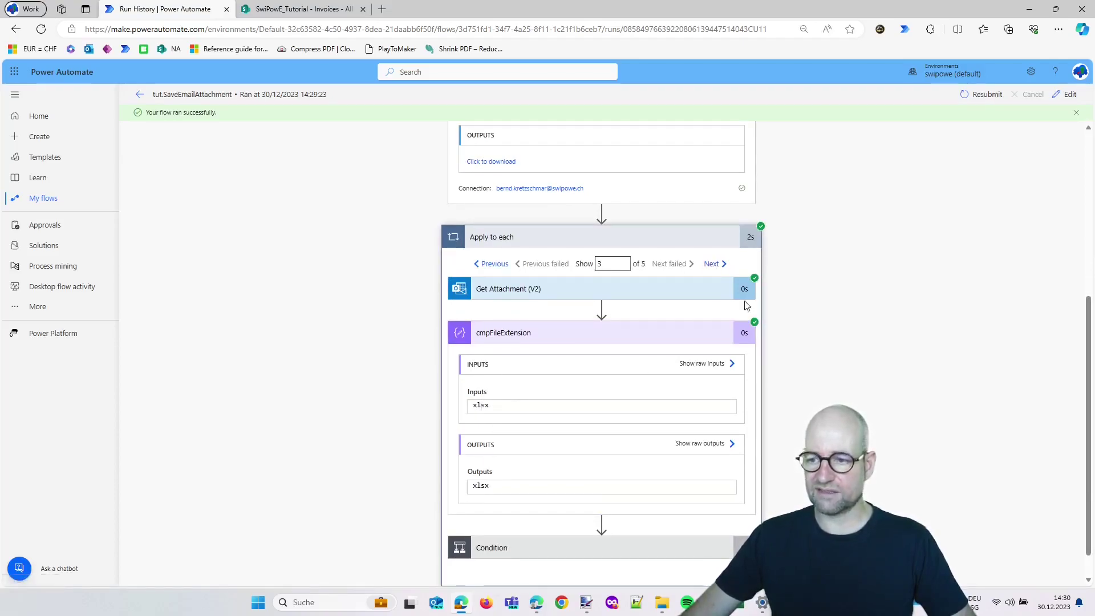
click(720, 266)
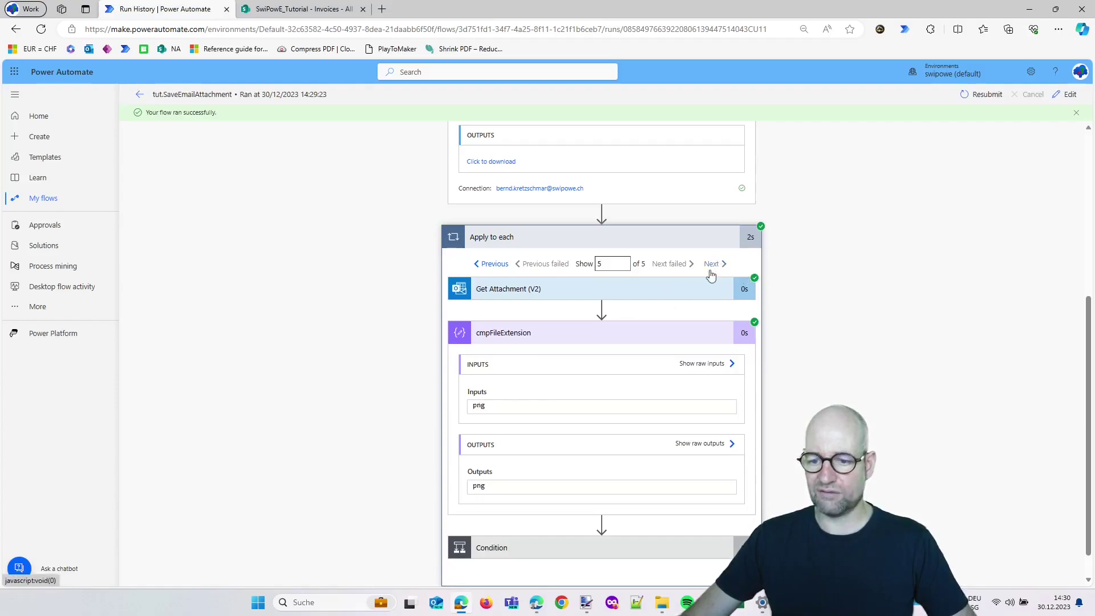
scroll(531, 523, down, 1)
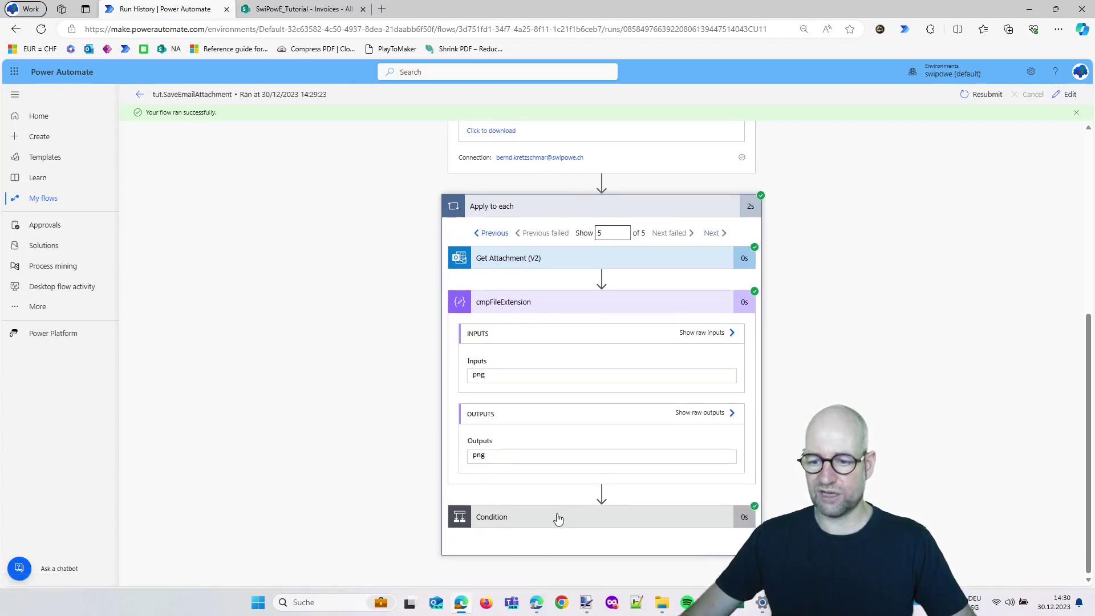
click(557, 518)
scroll(513, 285, up, 3)
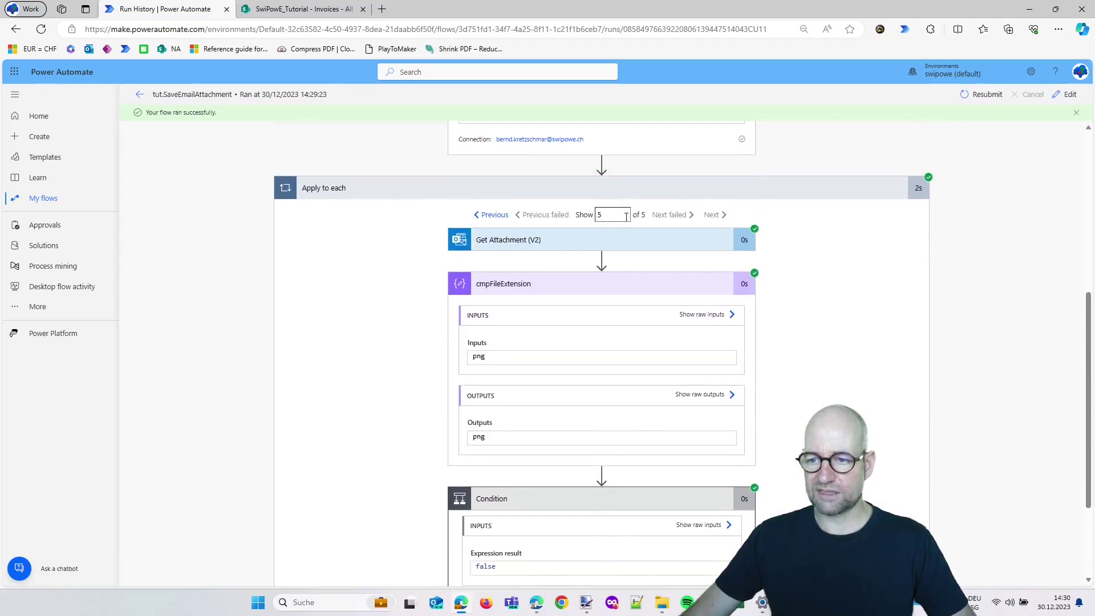
scroll(505, 226, down, 2)
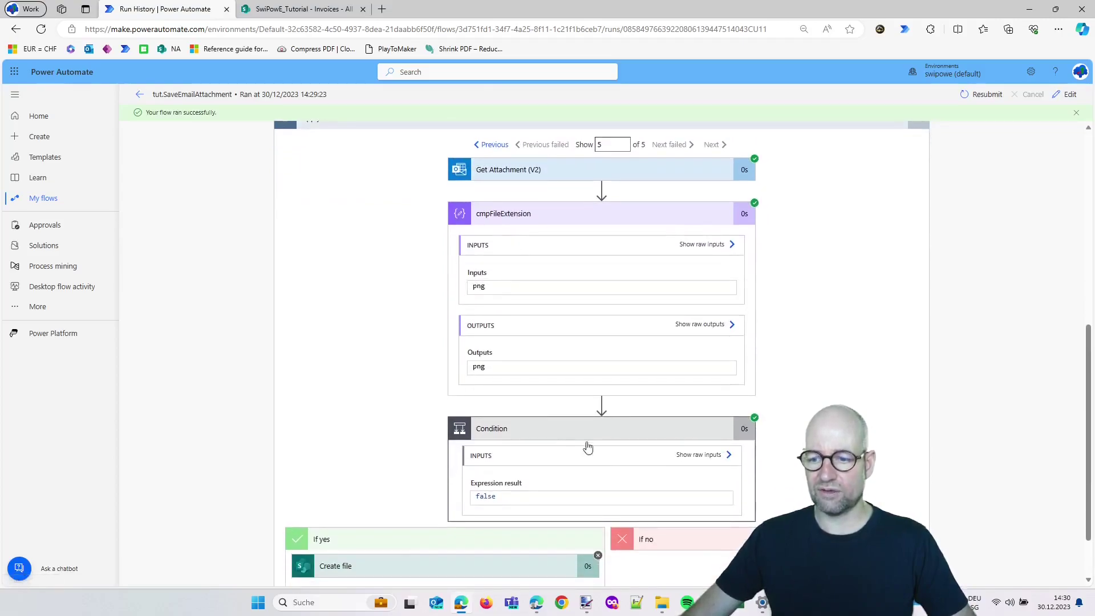
Return to the pdf iteration and verify Create file saves RE5472132.pdf to /Shared Documents/Invoices
click(495, 145)
scroll(448, 506, down, 2)
click(447, 505)
scroll(411, 514, down, 3)
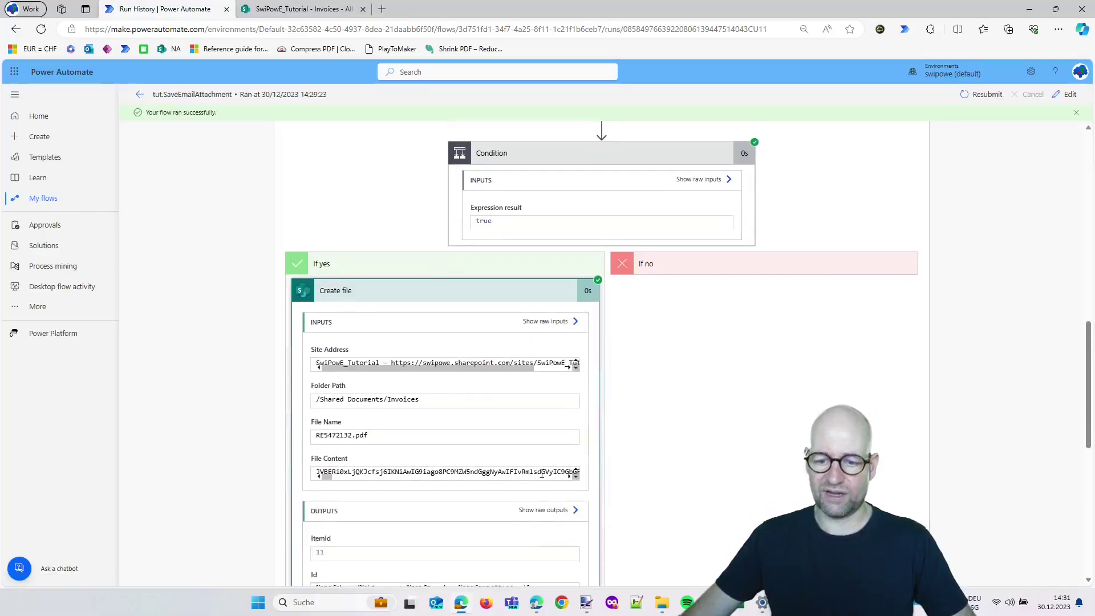